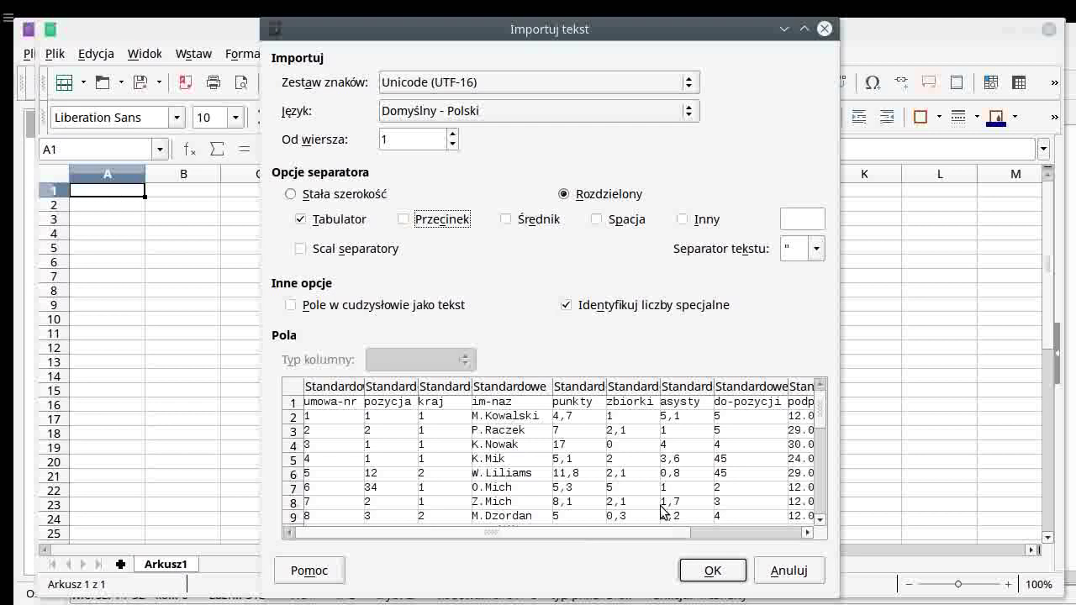
Step: Import the tab-separated text into the sheet and copy the whole data range A1:J31
click(712, 570)
scroll(464, 312, down, 4)
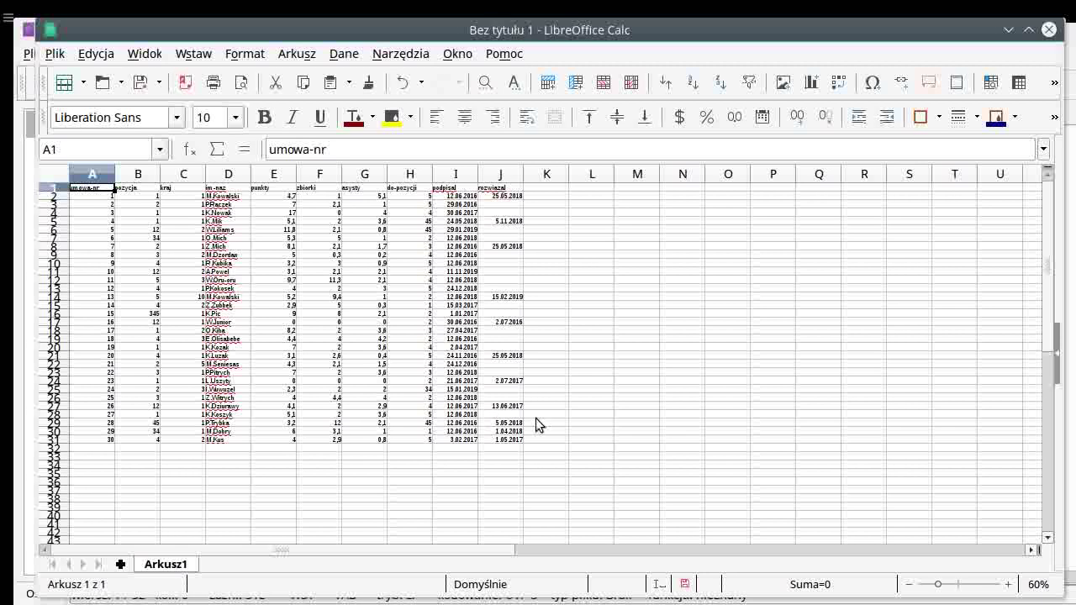
scroll(536, 418, up, 1)
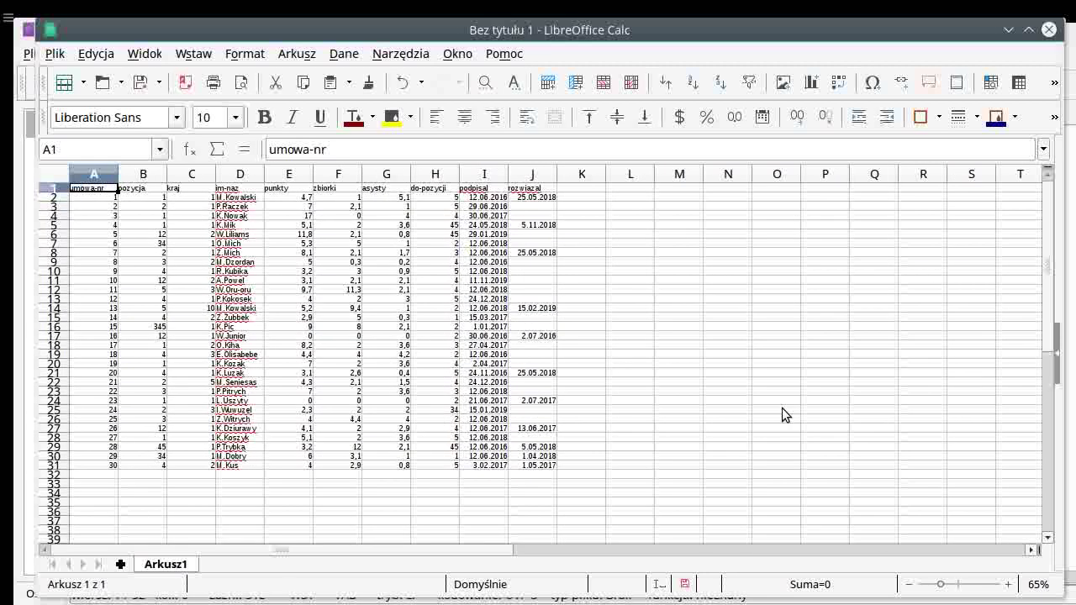
key(ctrl+shift+End)
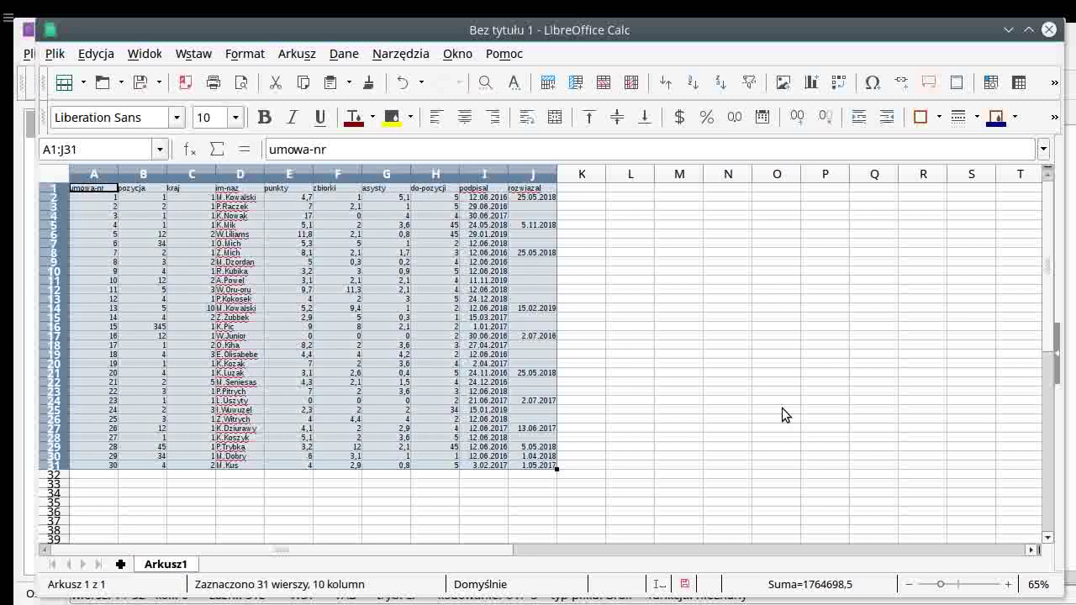
key(ctrl+c)
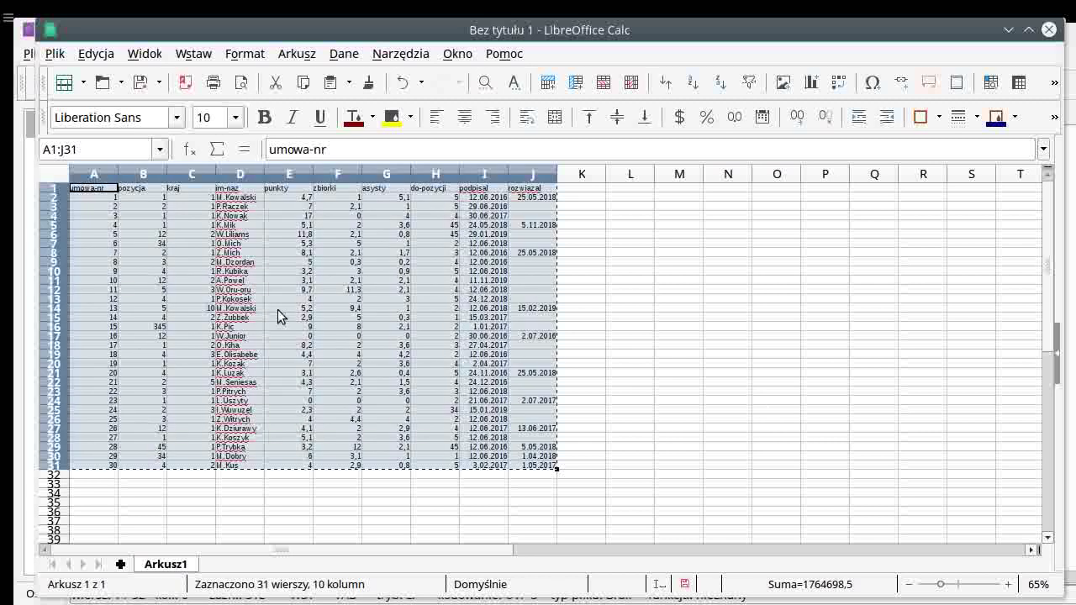
Step: Create a new embedded HSQLDB database without registering it, saving it under the name kosz
click(56, 54)
mouse_move(88, 78)
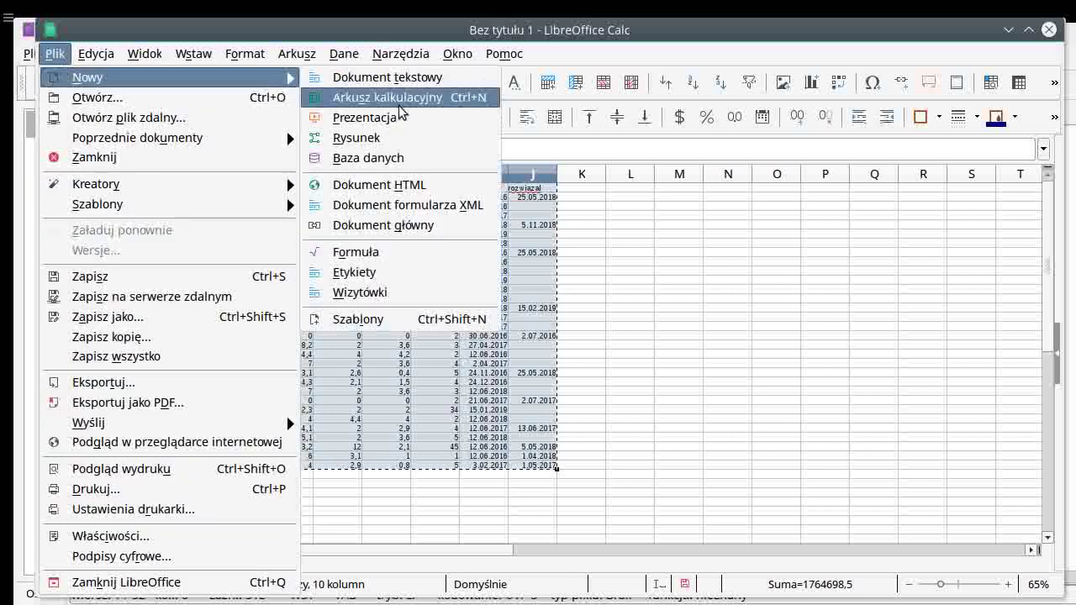
click(383, 157)
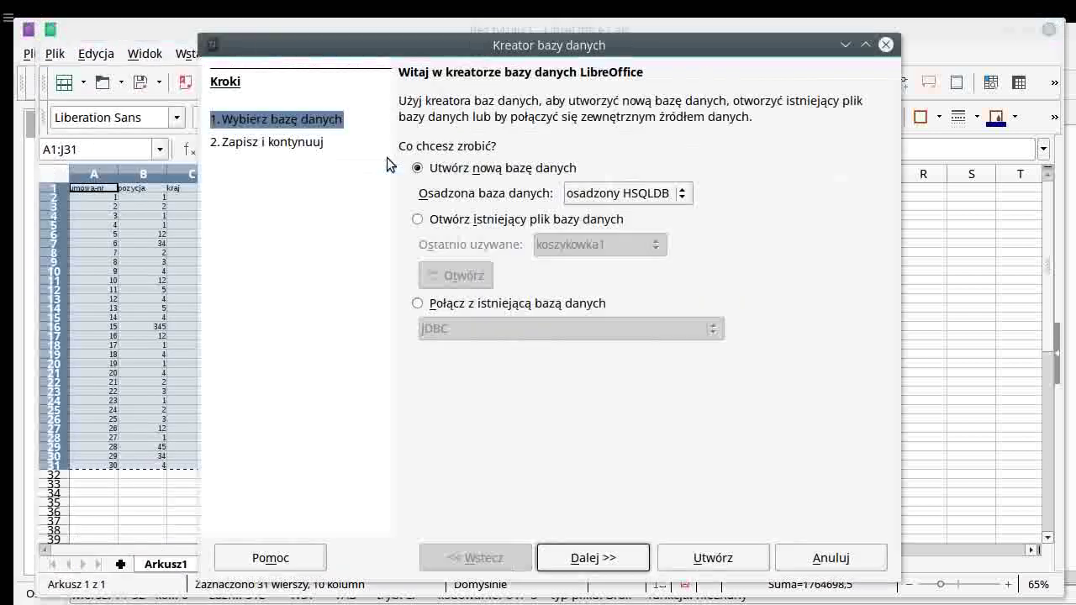
click(620, 566)
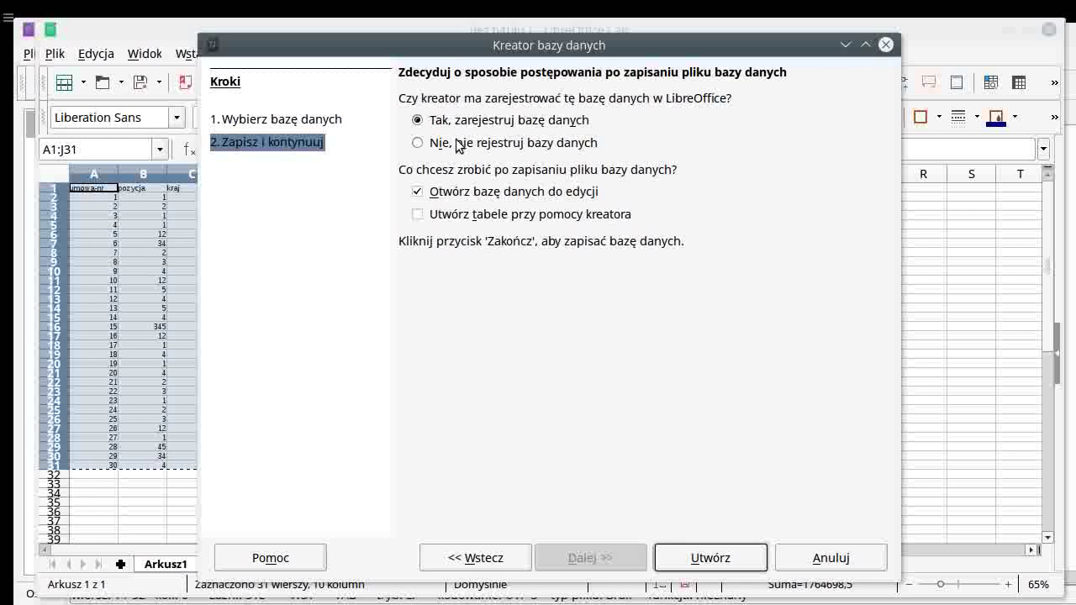
click(458, 145)
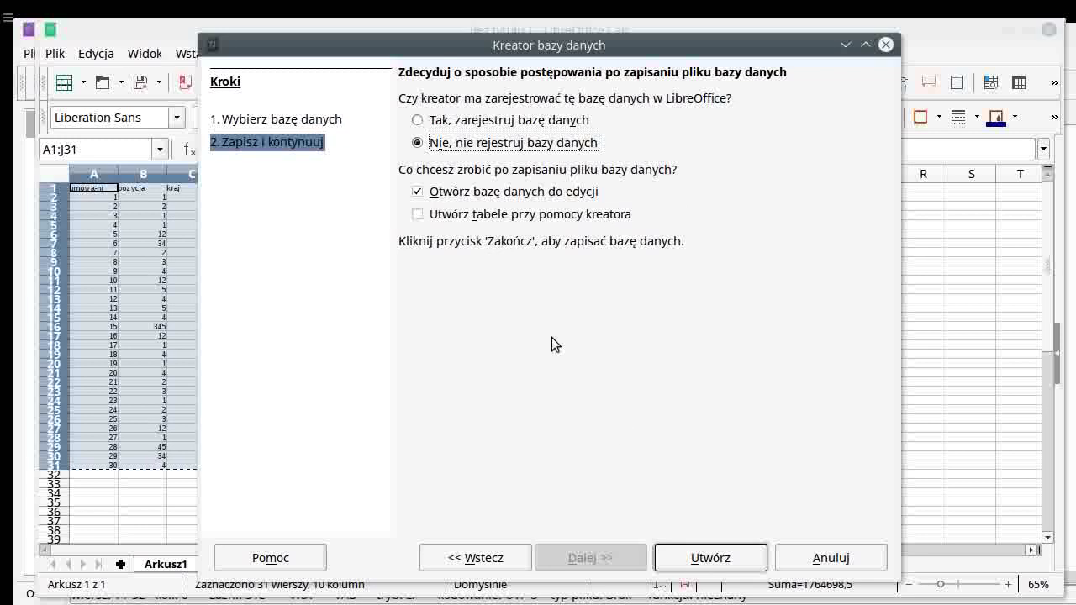
click(703, 569)
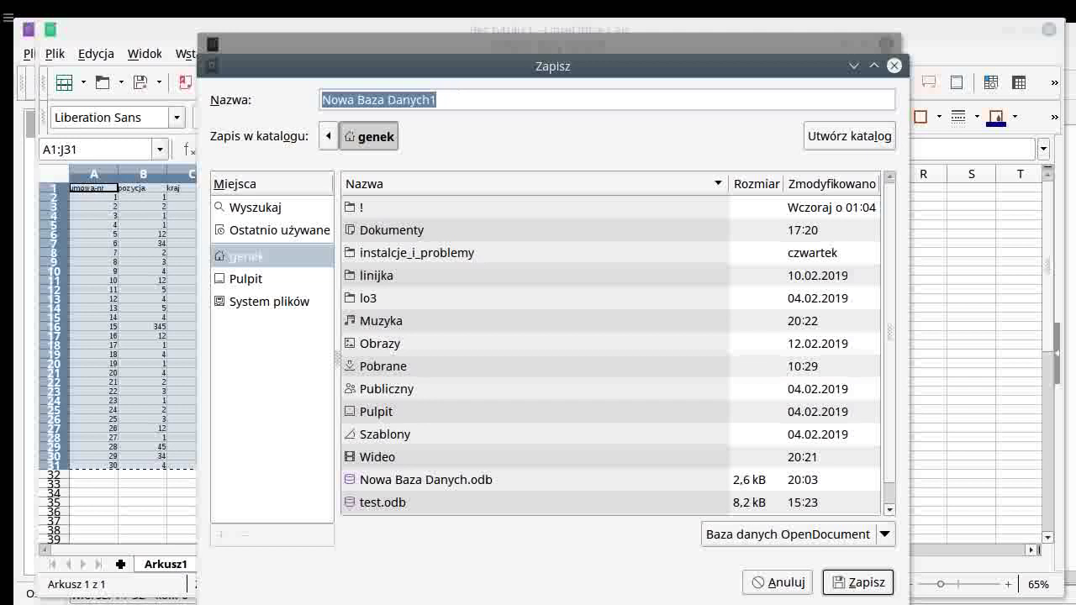
text(kosz)
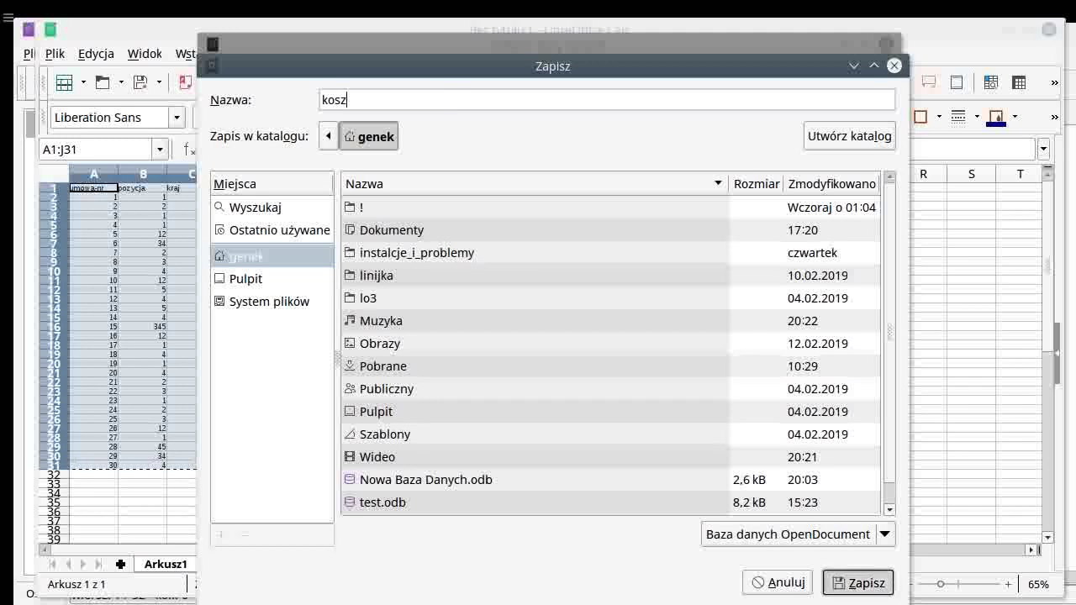
key(Return)
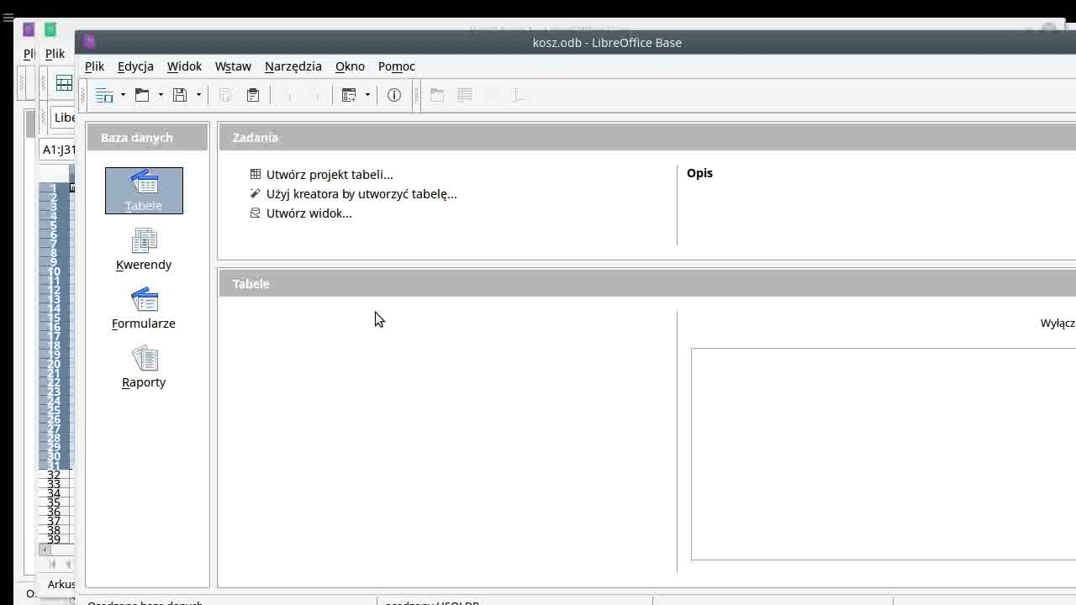
Step: Paste the copied data into the database tables as a new table named sta, using the first row as column names
drag(363, 53, 498, 77)
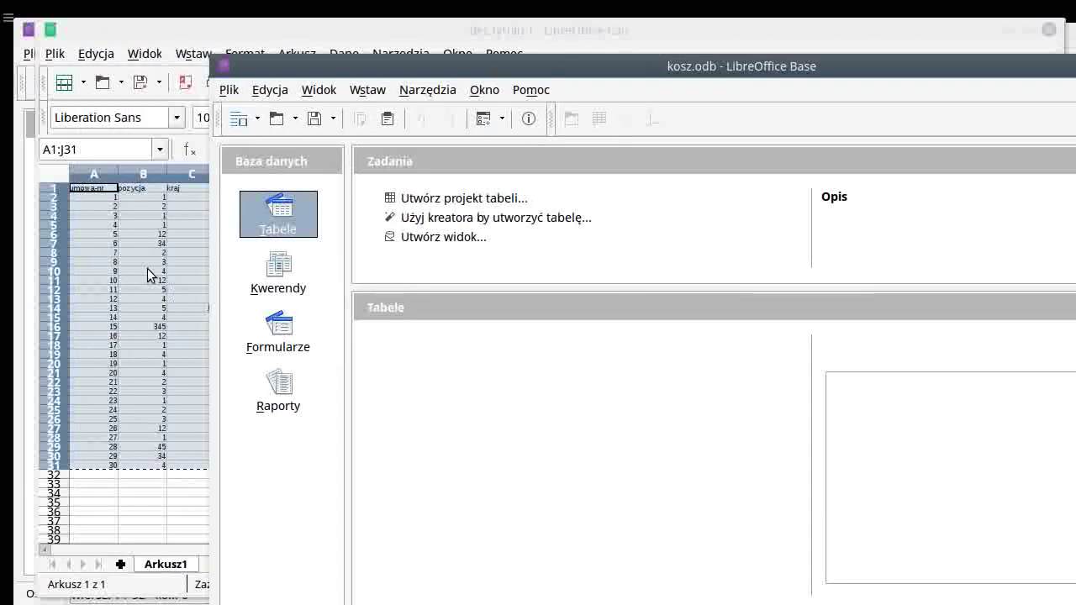
right_click(414, 353)
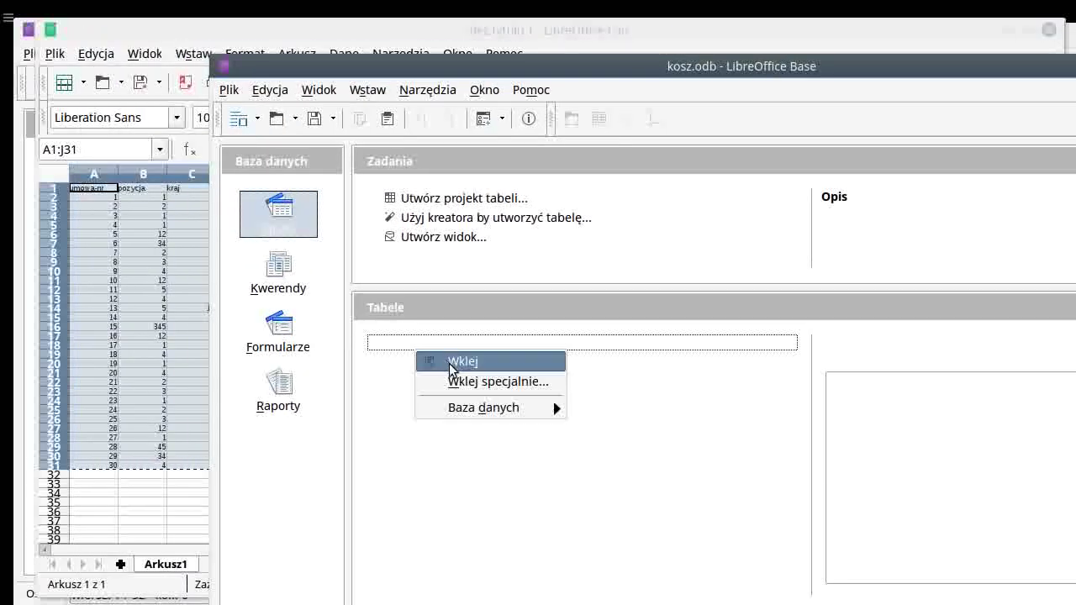
click(453, 362)
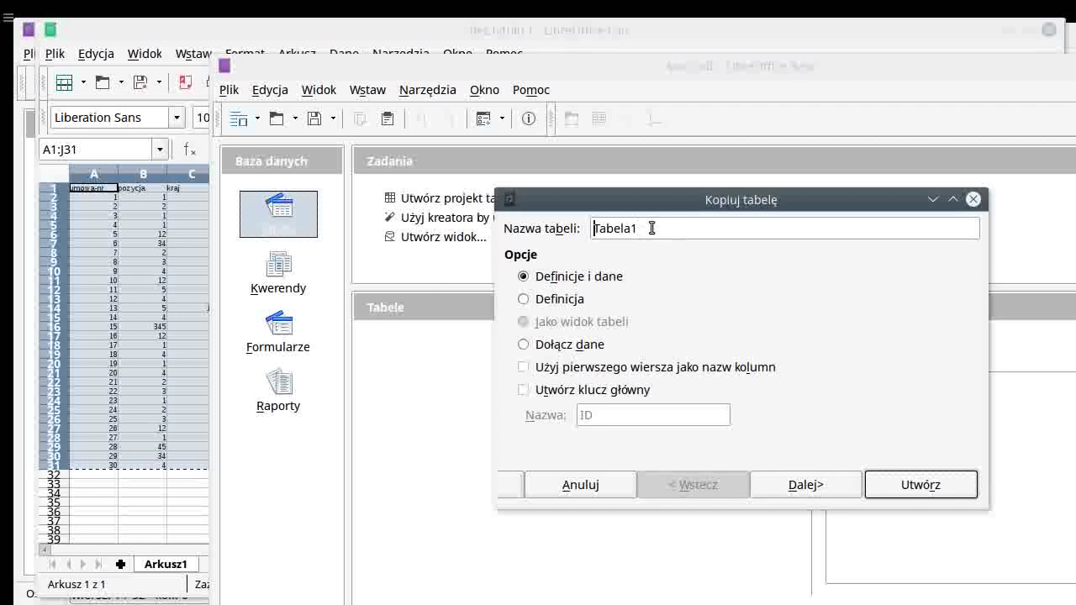
drag(652, 228, 577, 229)
text(sta)
click(526, 369)
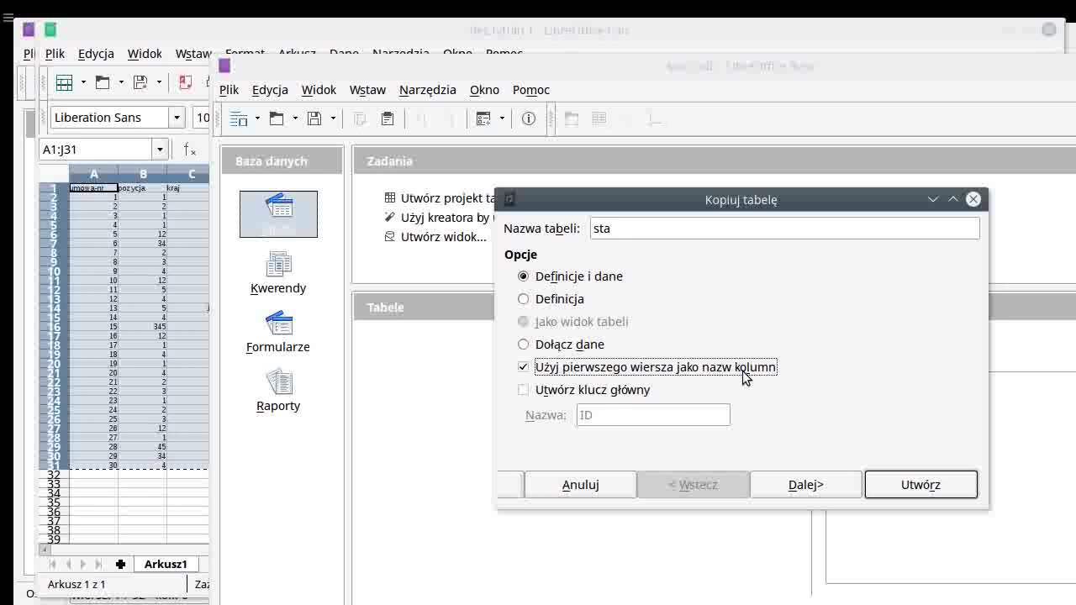
Step: Include all existing columns in the new table and continue to the type formatting
click(831, 485)
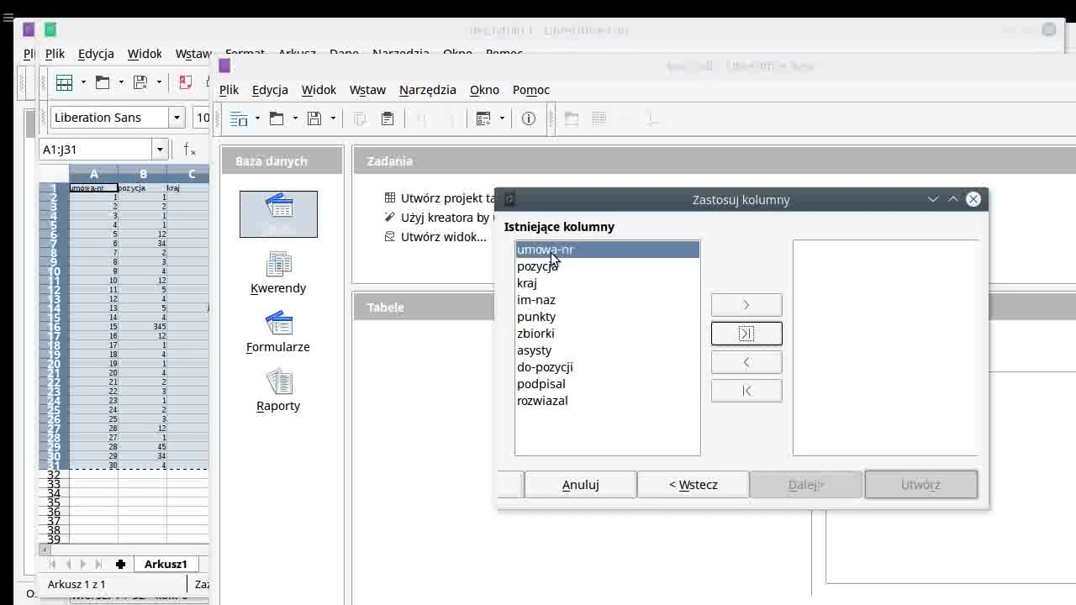
click(753, 336)
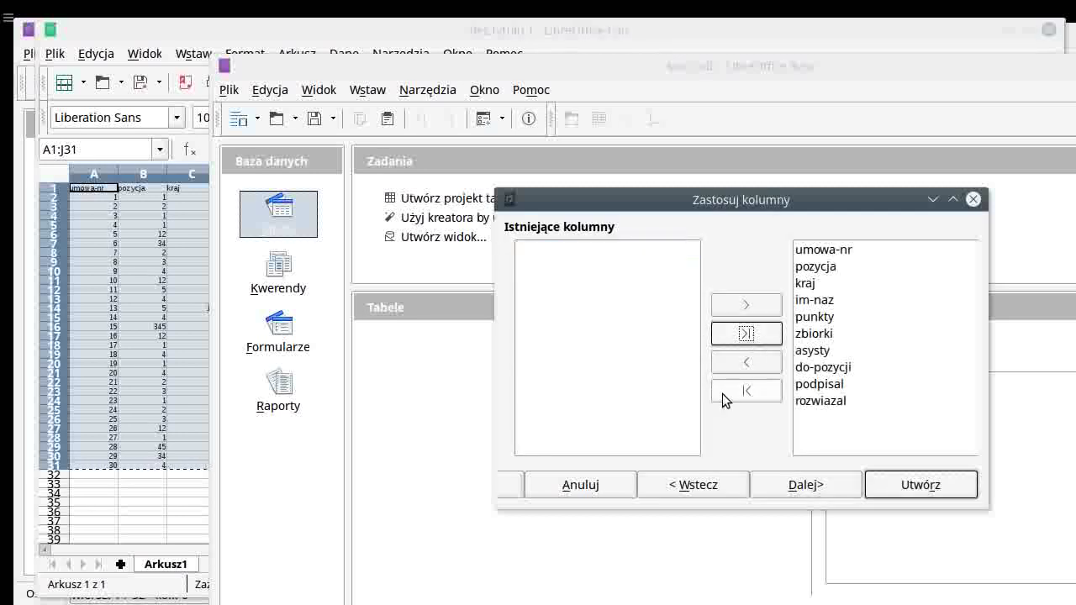
click(821, 488)
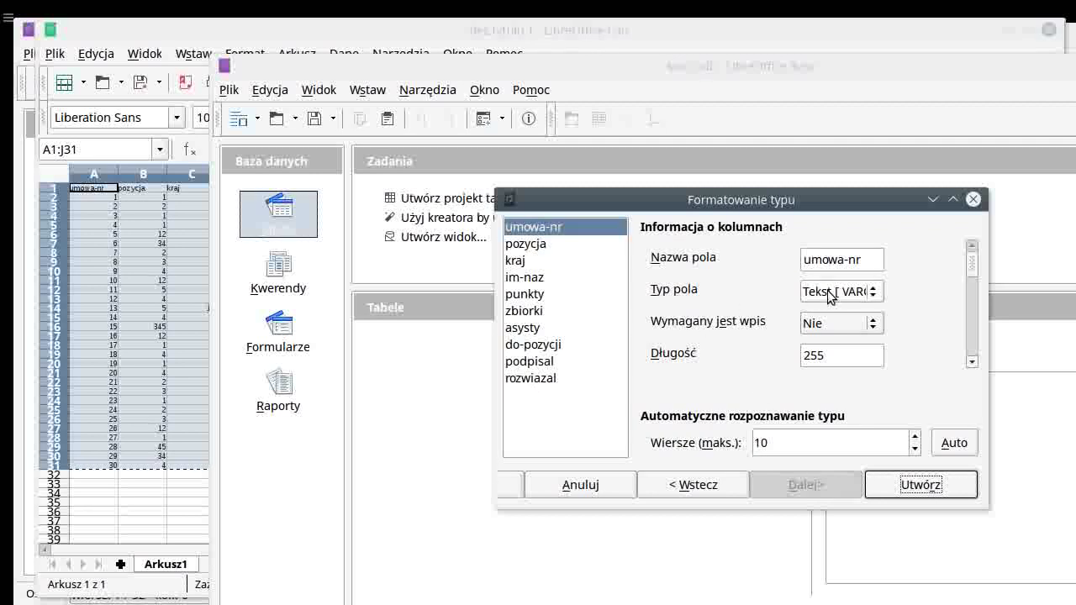
Step: Inspect the type settings of the im-naz and umowa-nr fields and the list of available field types
click(535, 278)
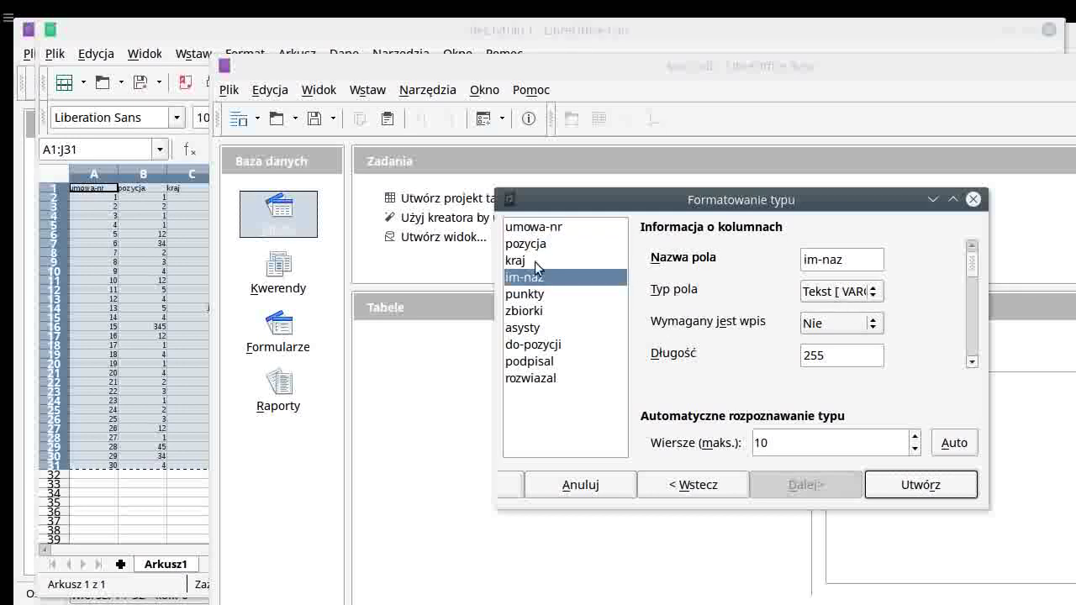
click(538, 228)
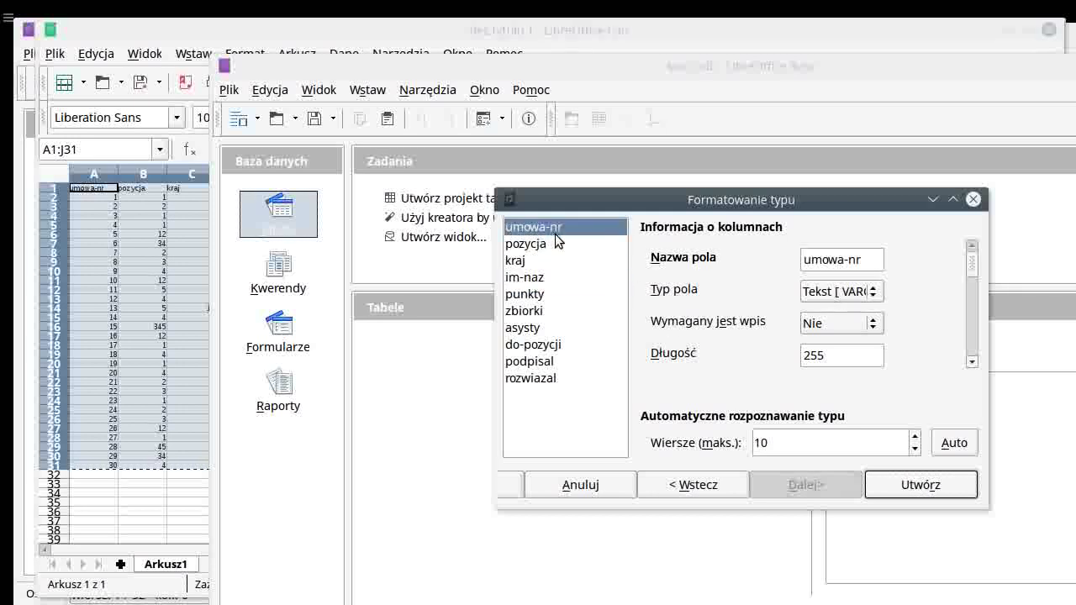
drag(615, 204, 584, 199)
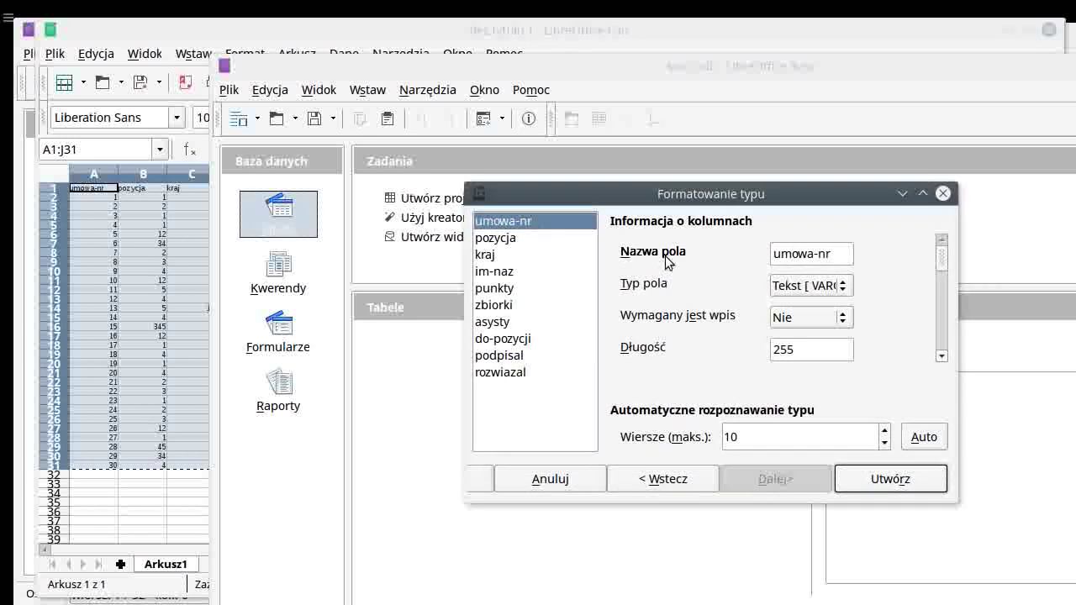
click(843, 288)
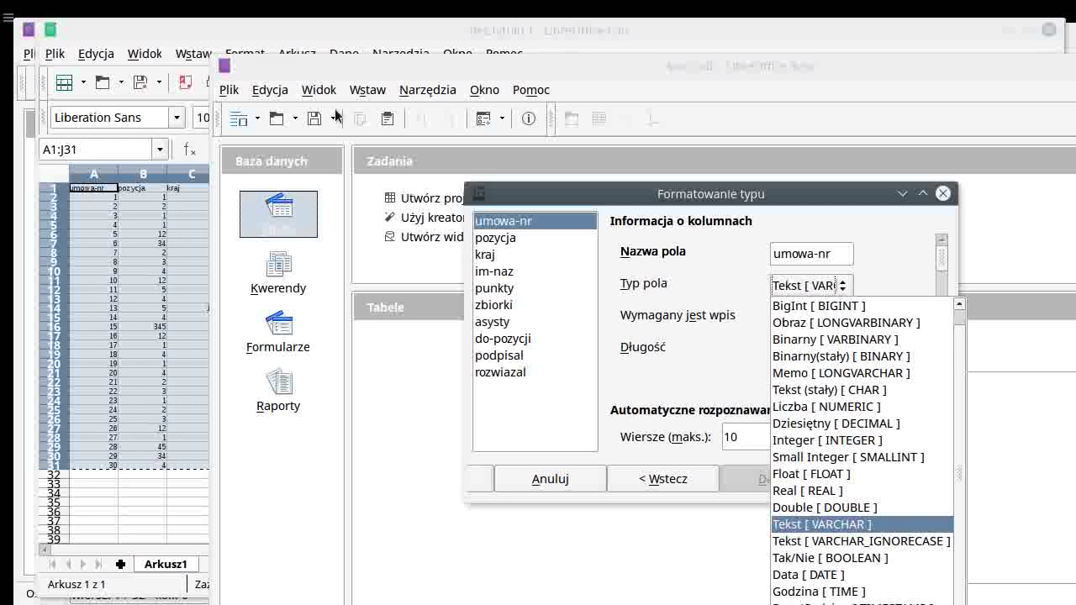
click(723, 267)
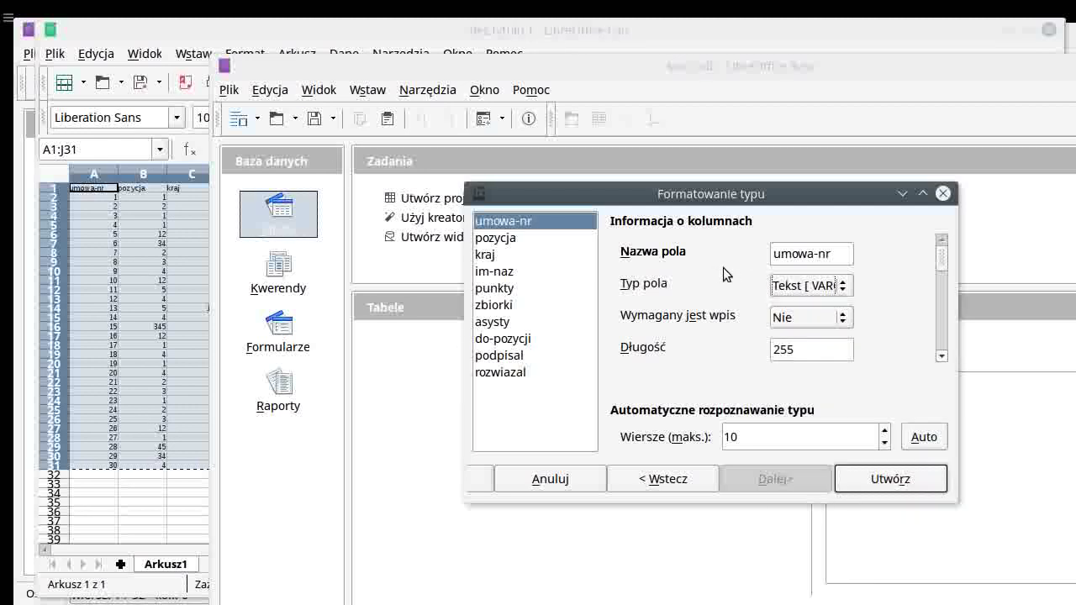
Step: Switch to Geany, check the required type of each field in opis_pol.txt, and return to the kosz database's type formatting
key(alt+Tab)
key(alt+Tab)
key(alt+Tab)
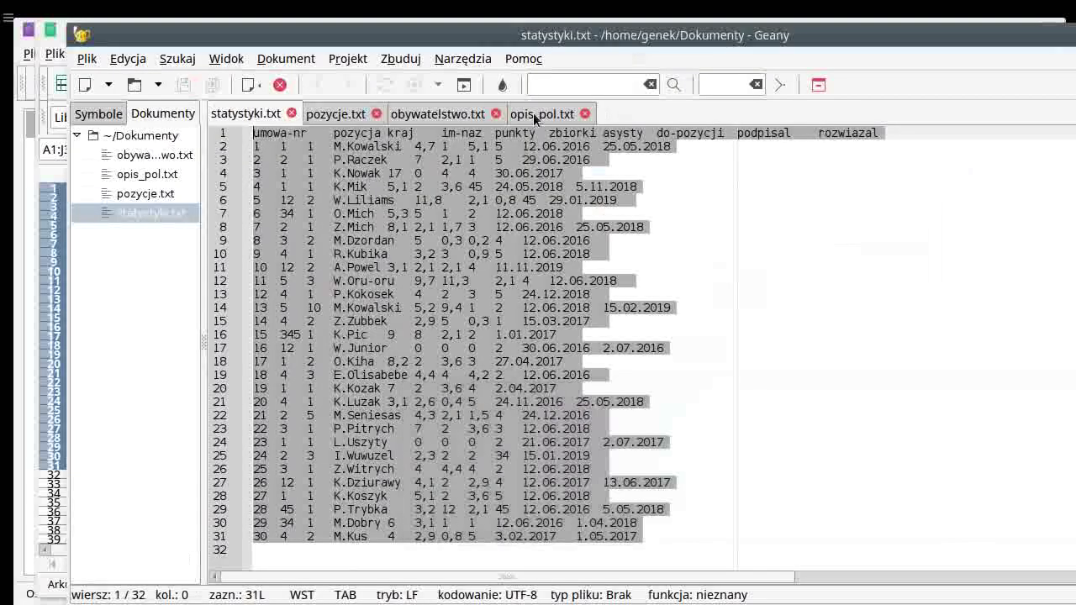
click(545, 114)
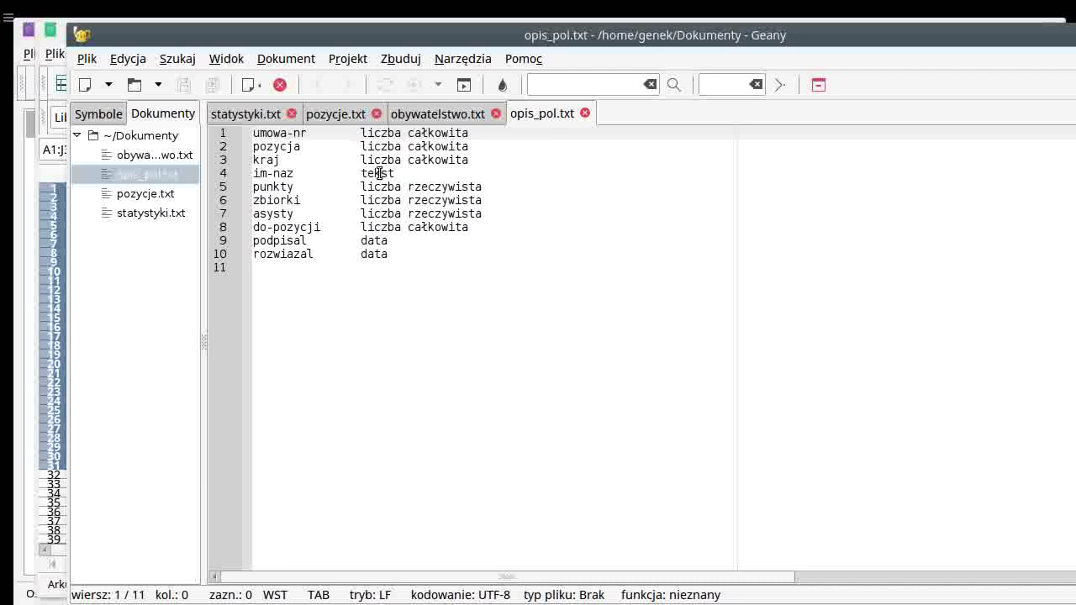
key(alt+Tab)
key(alt+Tab)
key(alt+Tab)
key(alt+Tab)
key(alt+Tab)
key(alt+Tab)
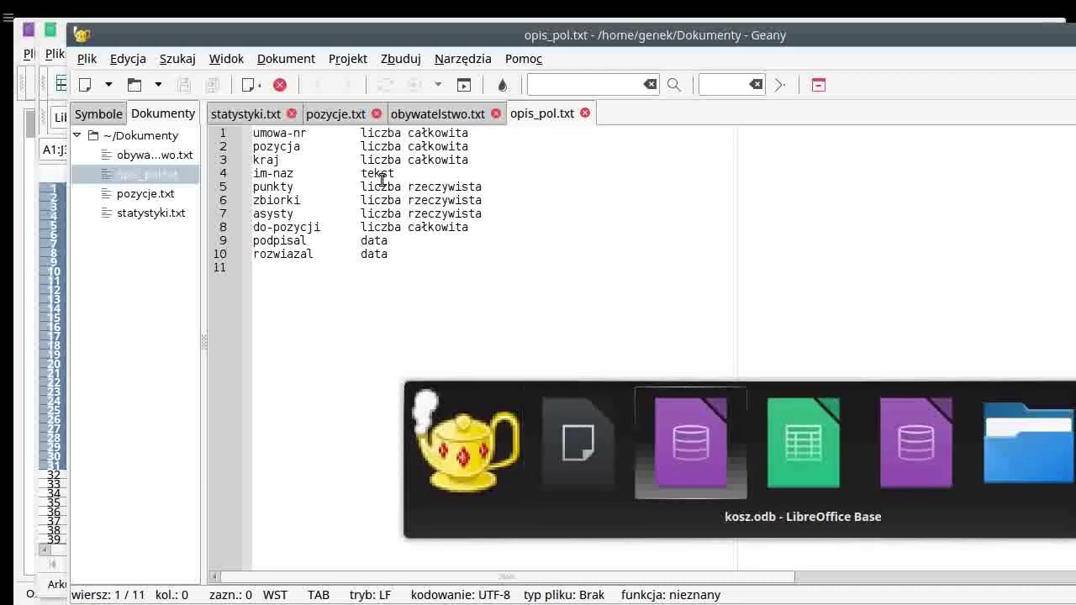
key(alt+Tab)
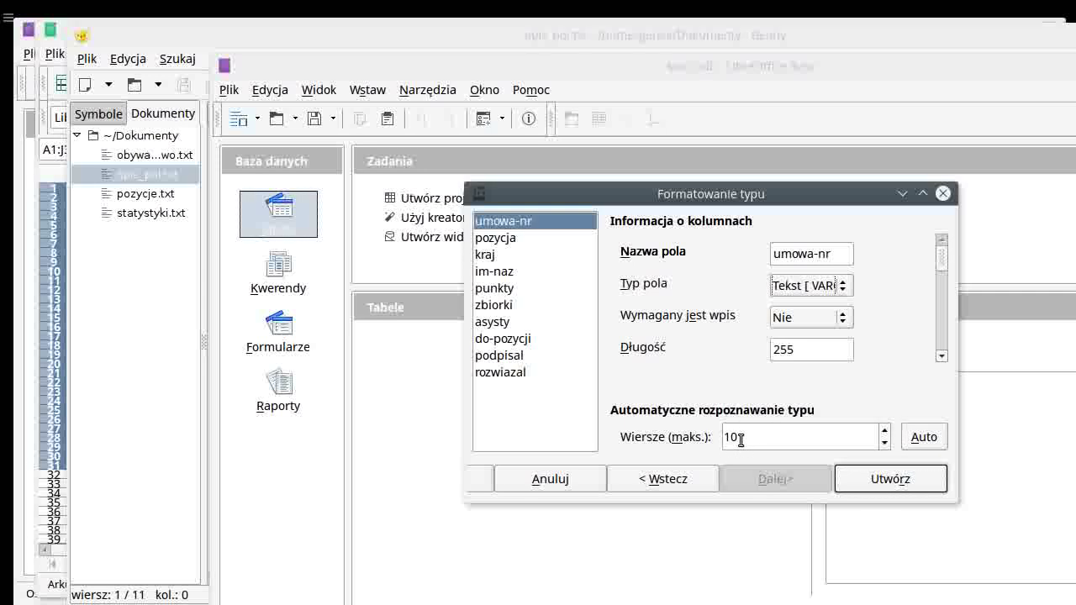
Step: Run automatic type recognition on the columns and set the umowa-nr field type to Integer
click(923, 439)
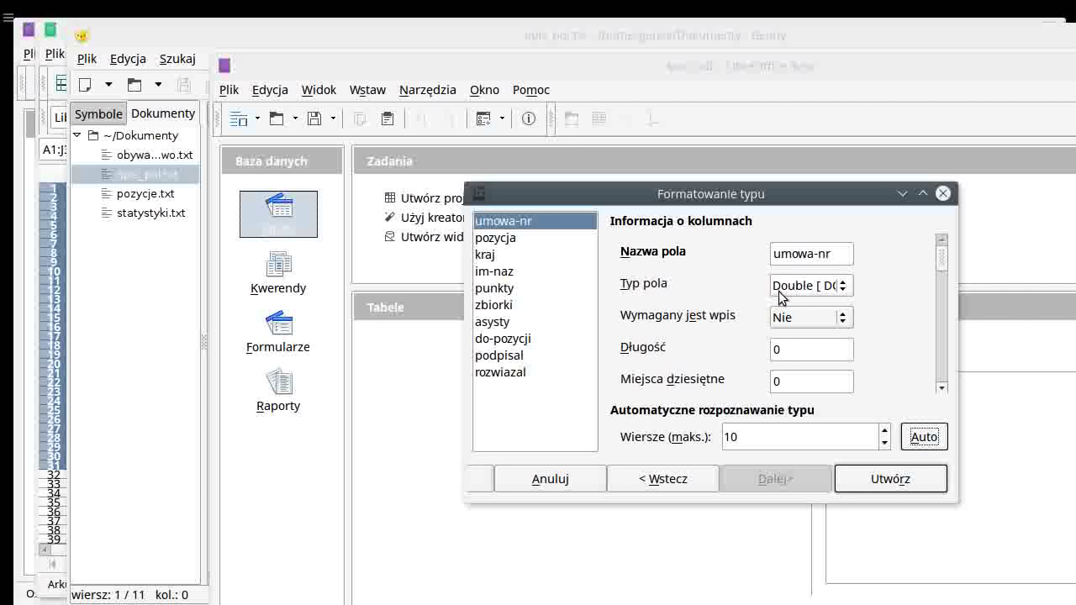
click(845, 287)
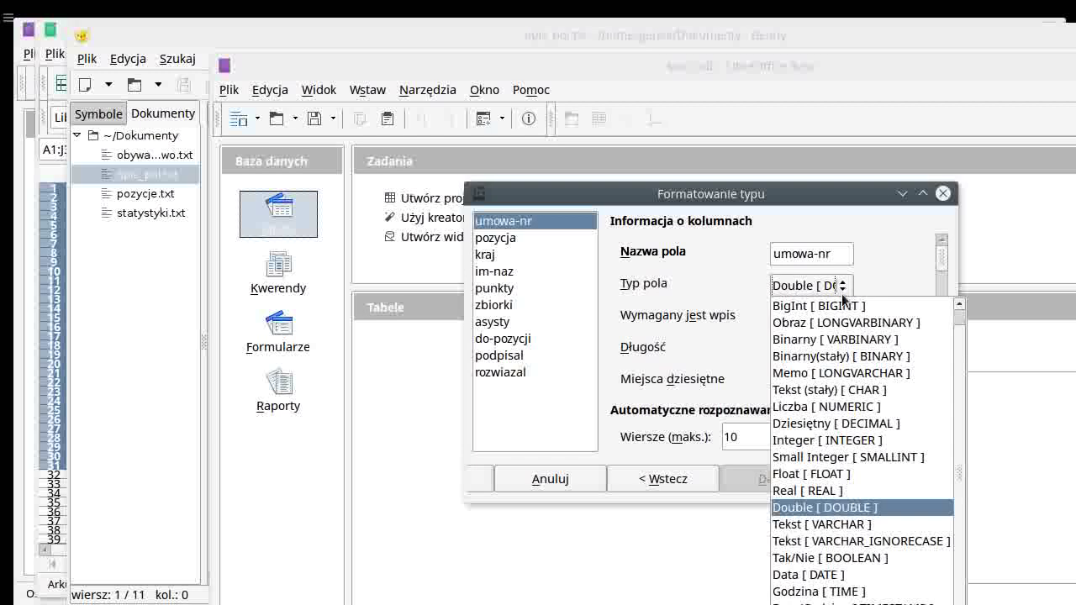
click(854, 441)
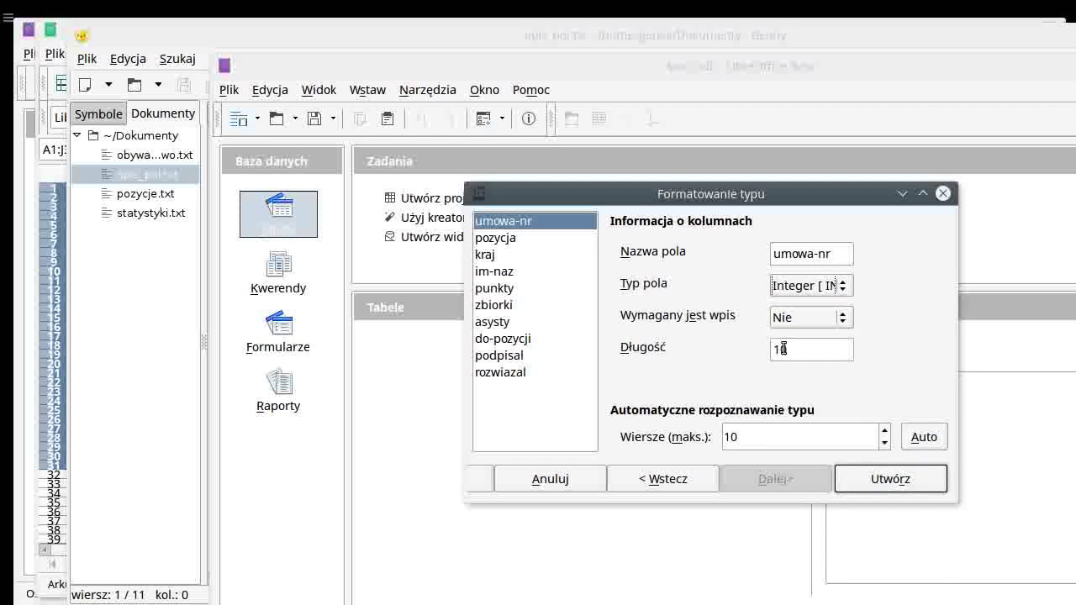
Step: Set the pozycja field type to Liczba [ NUMERIC ] and the kraj field type to Integer
click(532, 239)
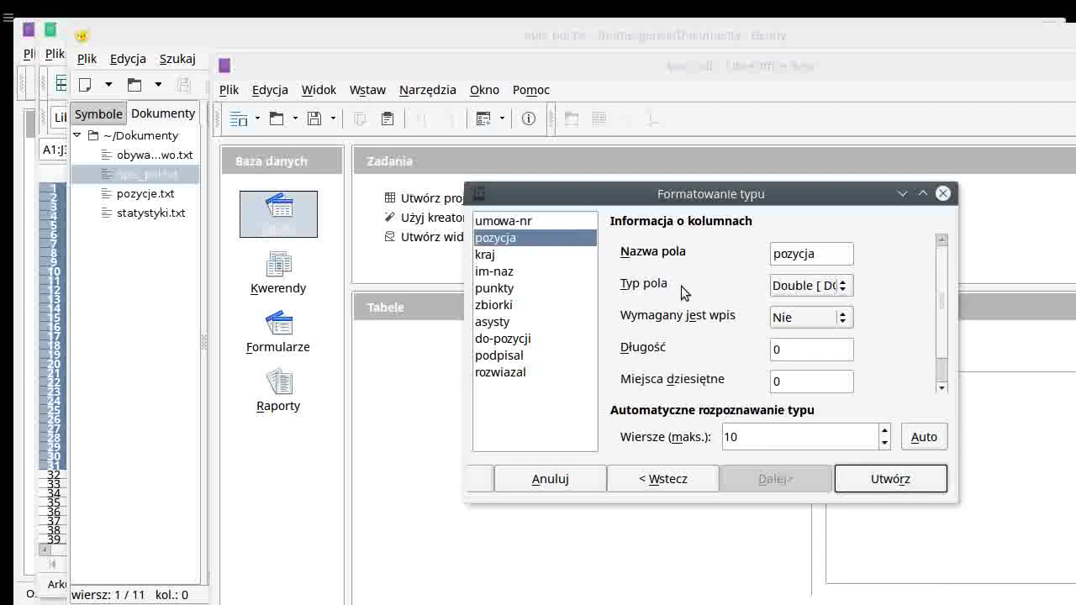
click(847, 287)
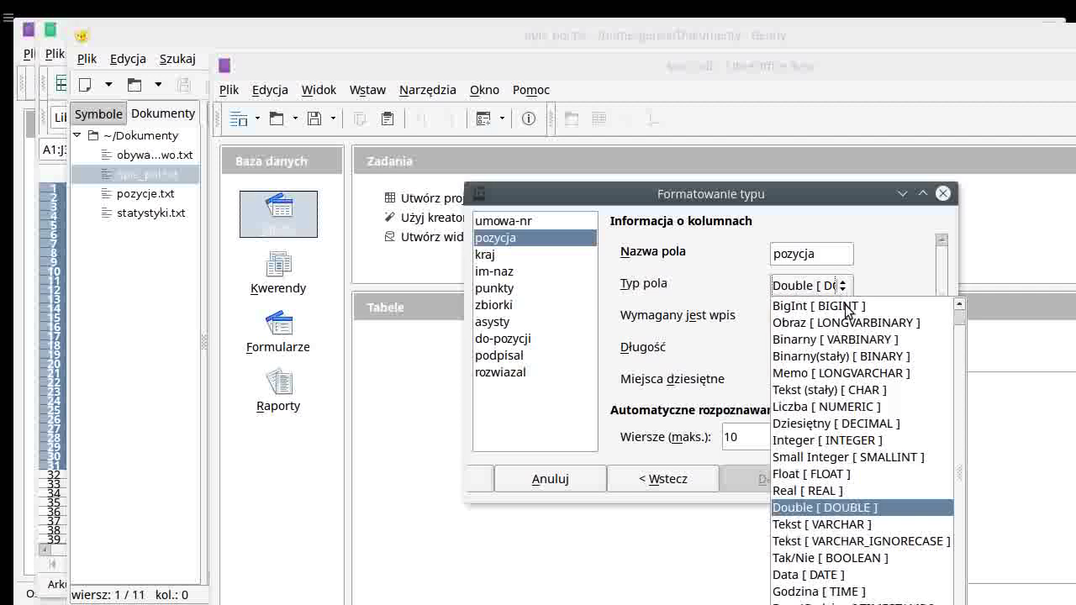
click(839, 407)
click(497, 255)
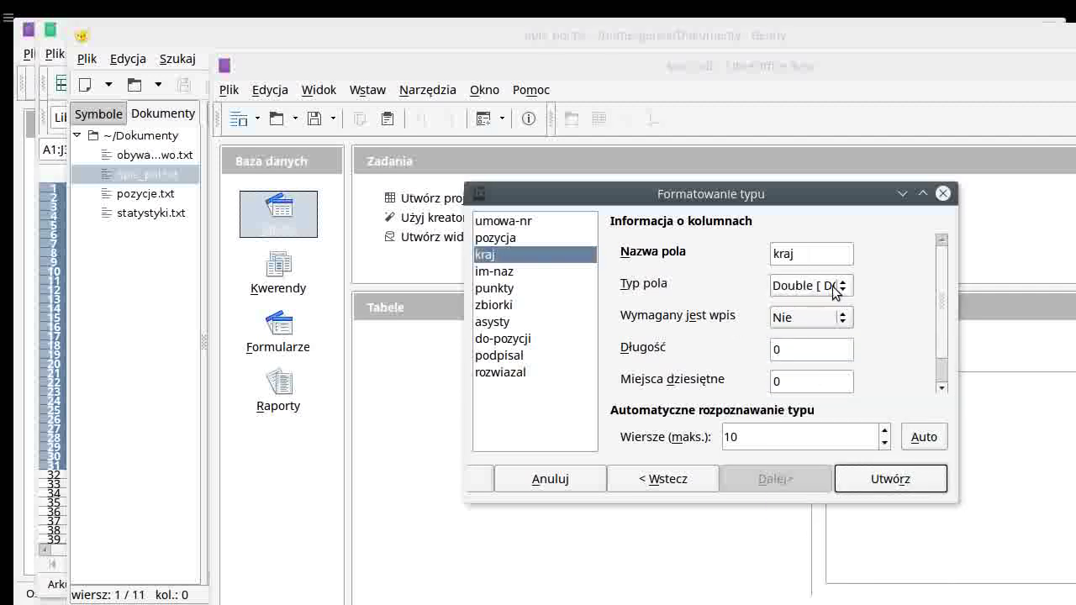
click(835, 289)
click(857, 439)
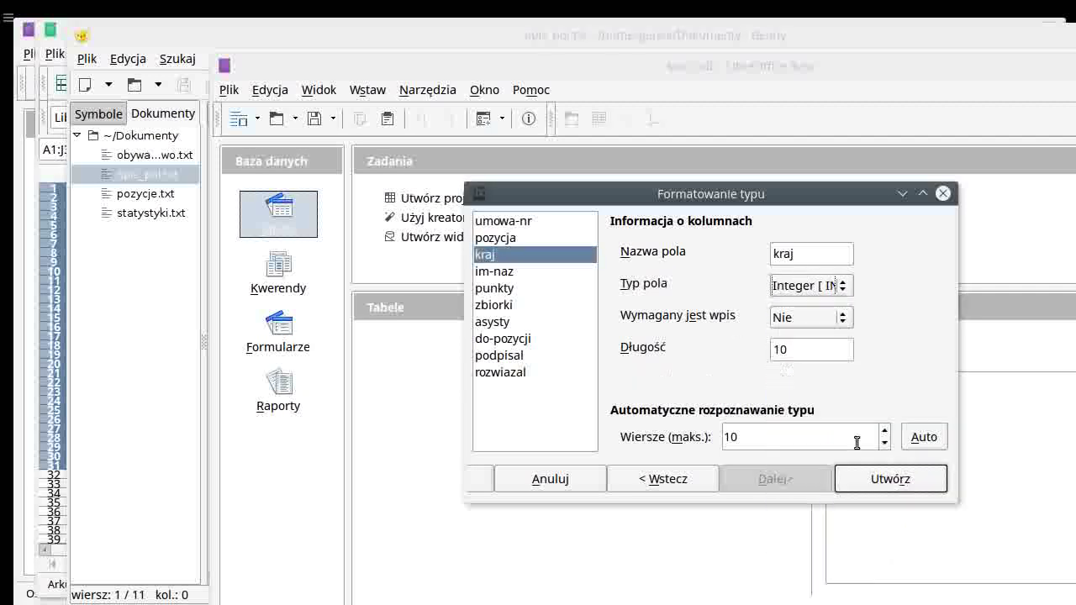
Step: Extend the length of the im-naz text field and check the types of the punkty, zbiorki and asysty fields
click(522, 274)
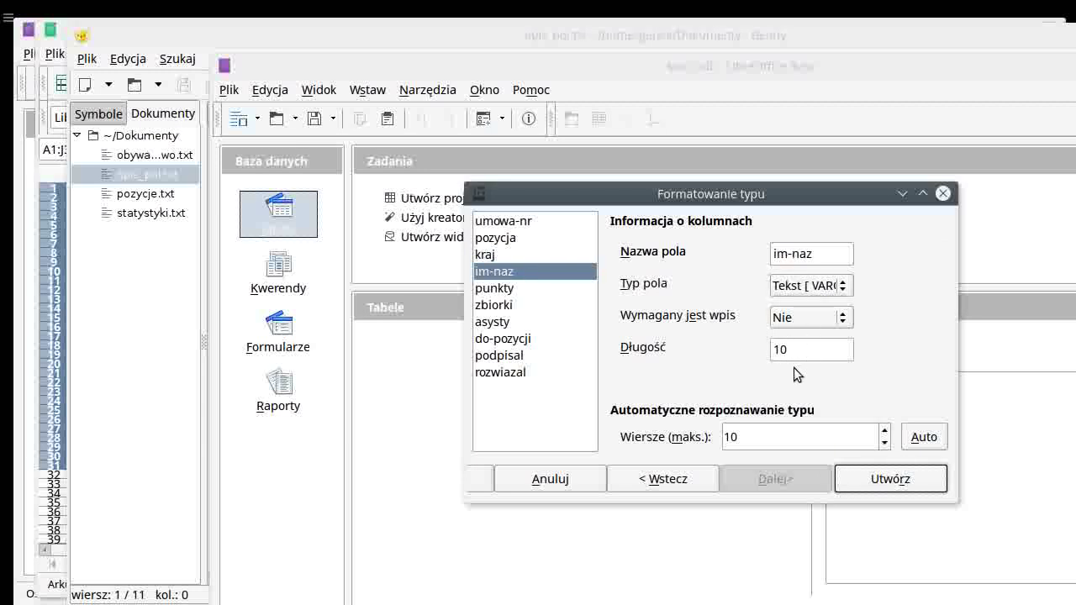
text(0)
click(507, 290)
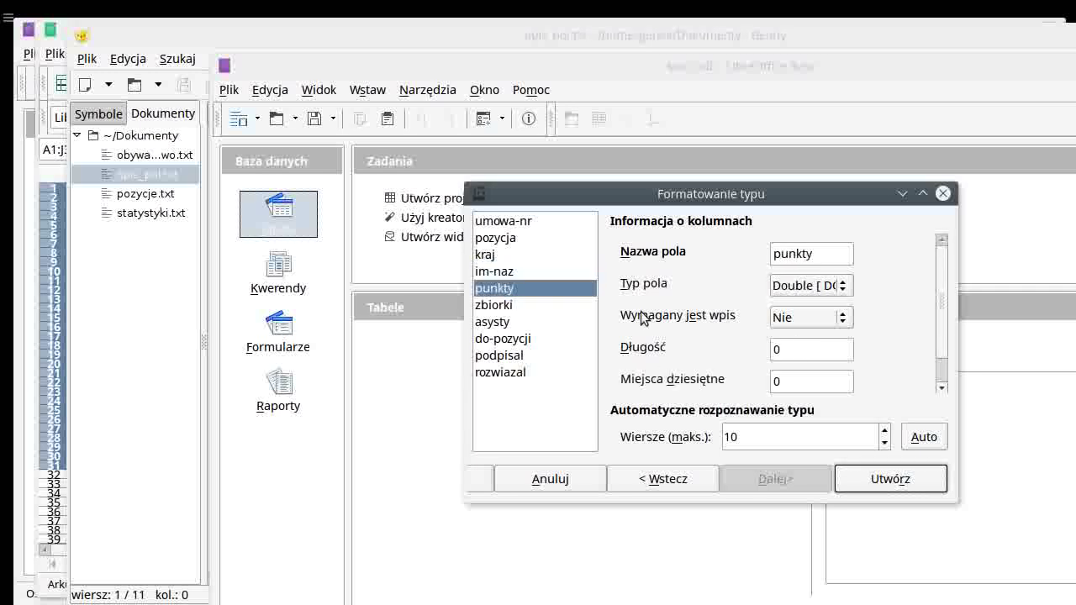
click(529, 306)
click(530, 322)
Step: Set the do-pozycji field type to Integer [ INTEGER ]
click(530, 339)
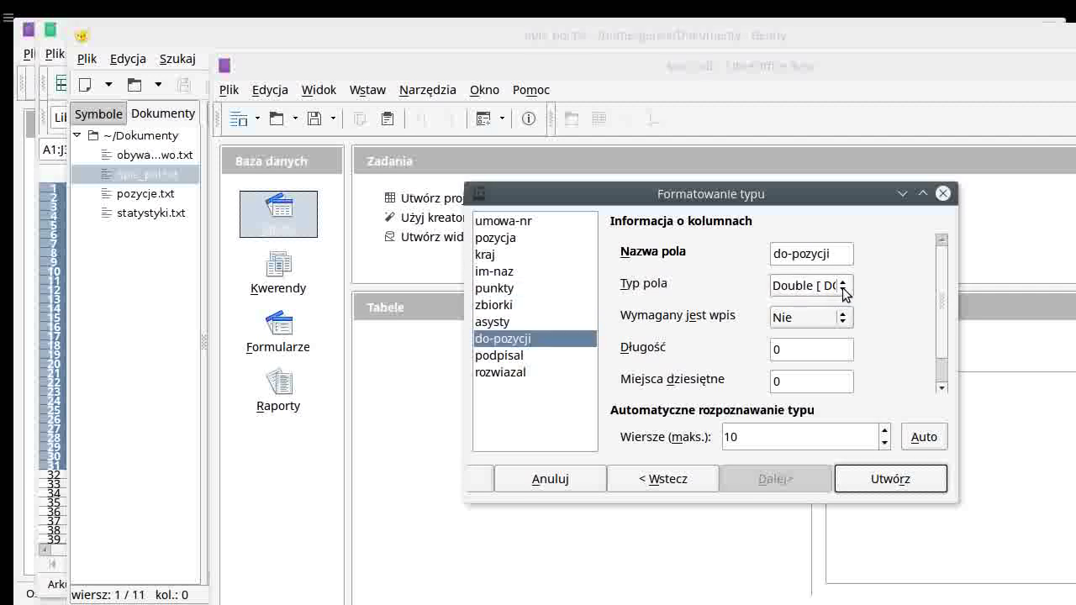
click(841, 286)
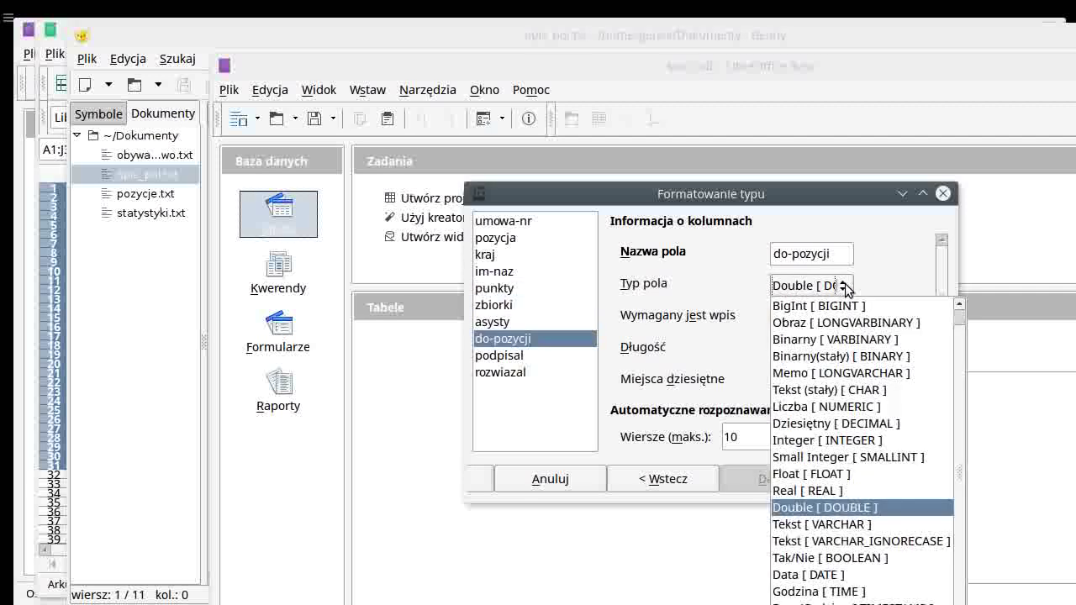
click(826, 440)
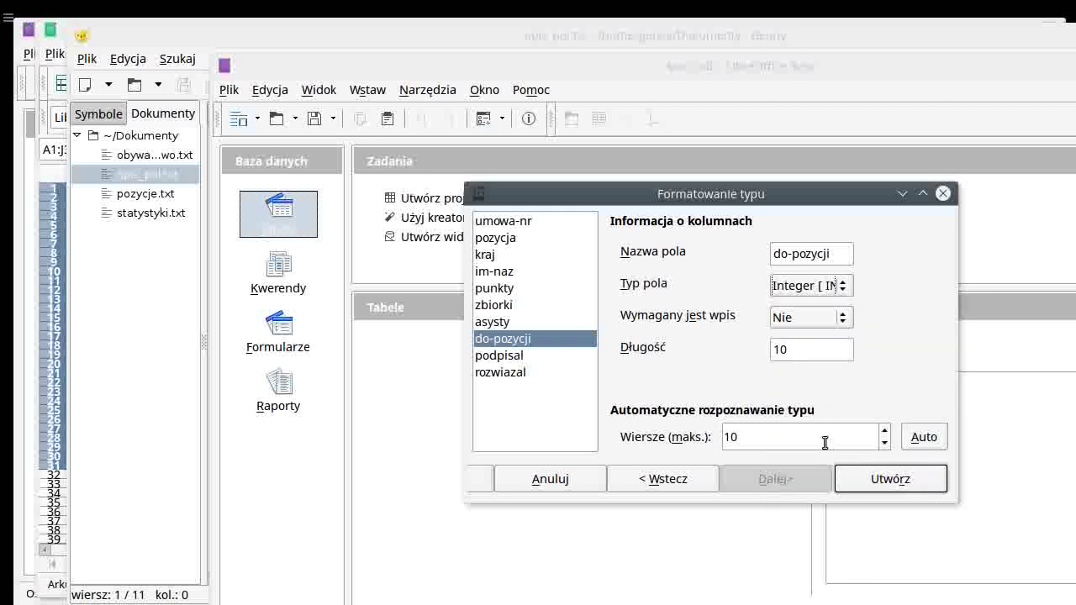
Step: Check the podpisal and rozwiazal field types and create the sta table without a primary key
click(545, 356)
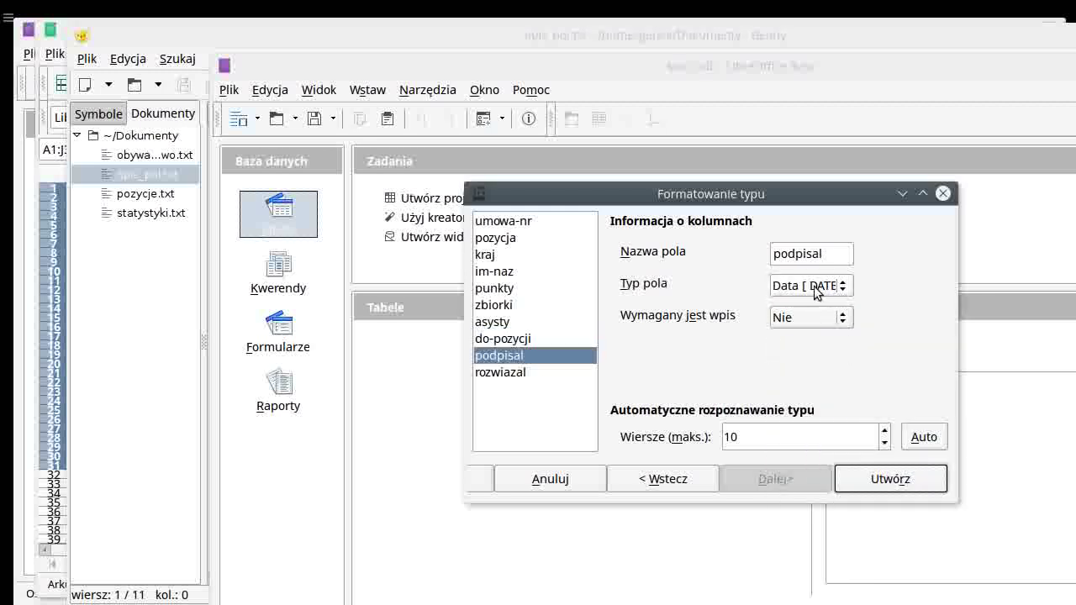
click(532, 374)
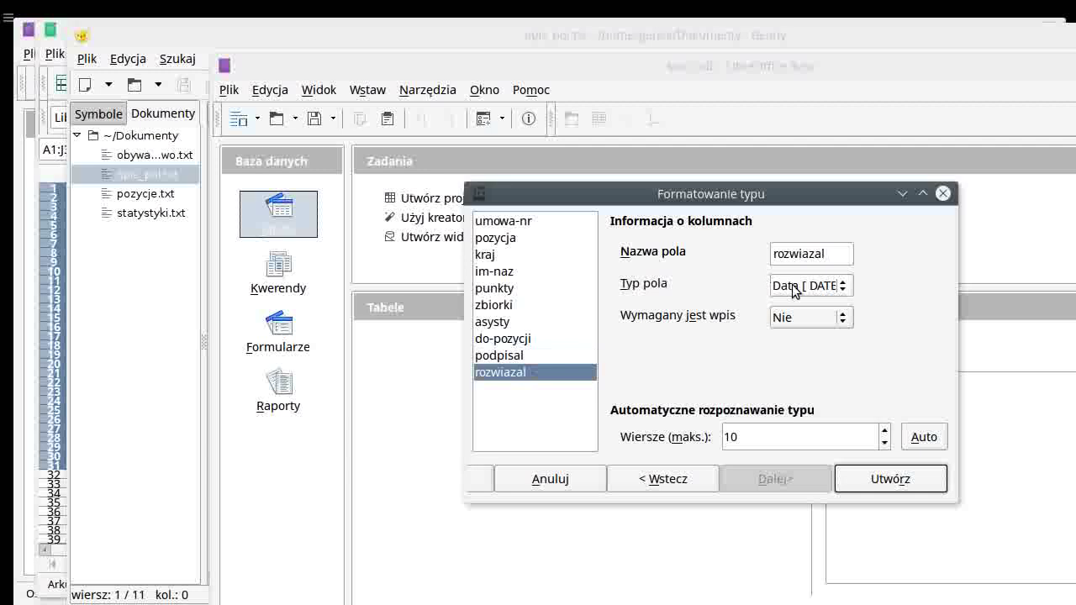
click(880, 485)
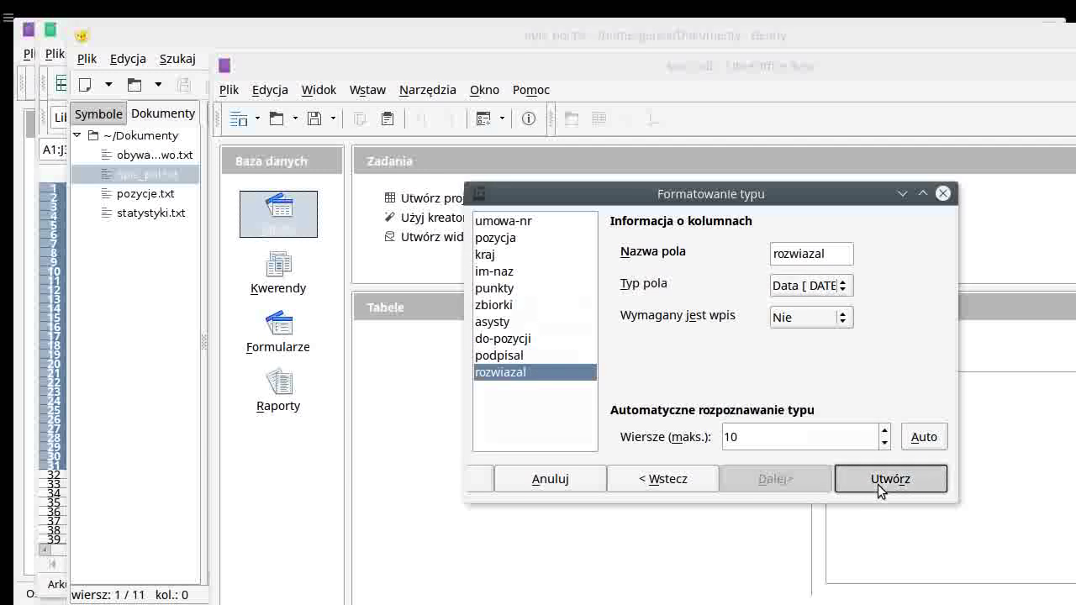
drag(746, 290, 735, 213)
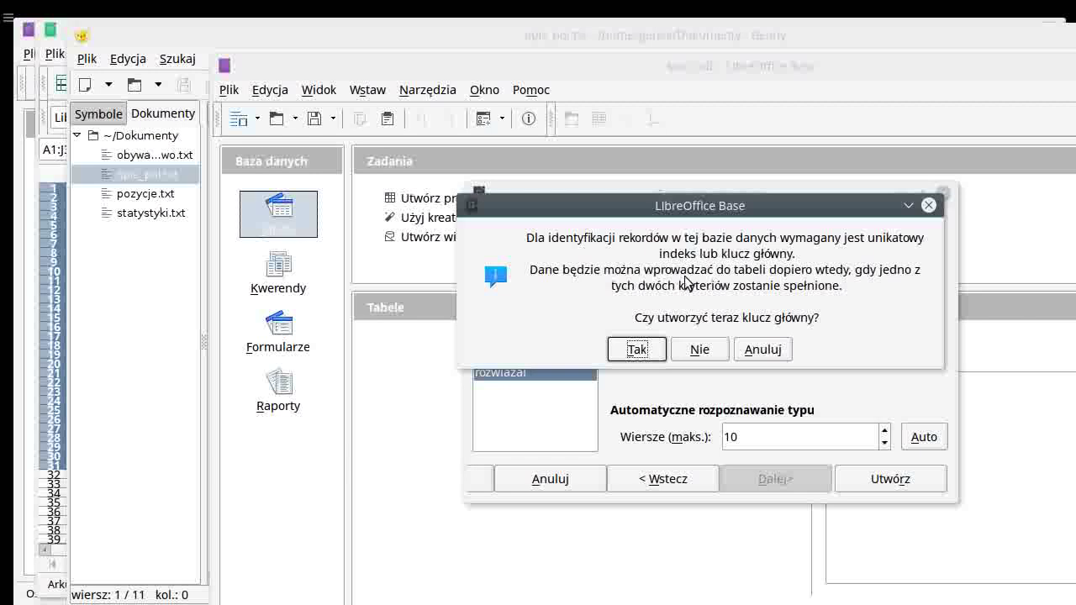
click(698, 349)
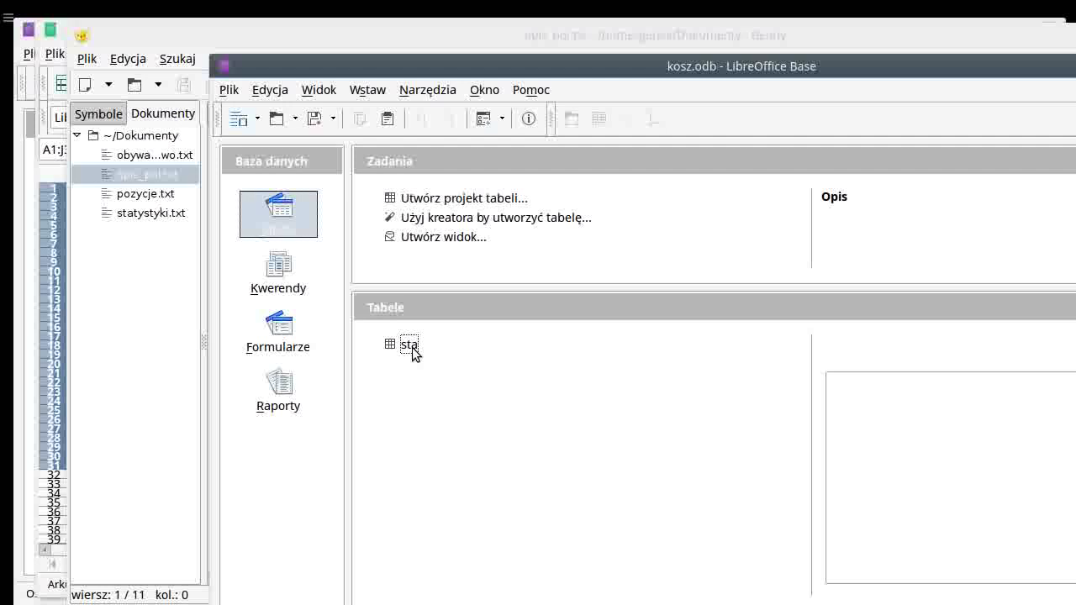
Step: Maximize the kosz database window and turn on the document preview for the sta table
double_click(783, 72)
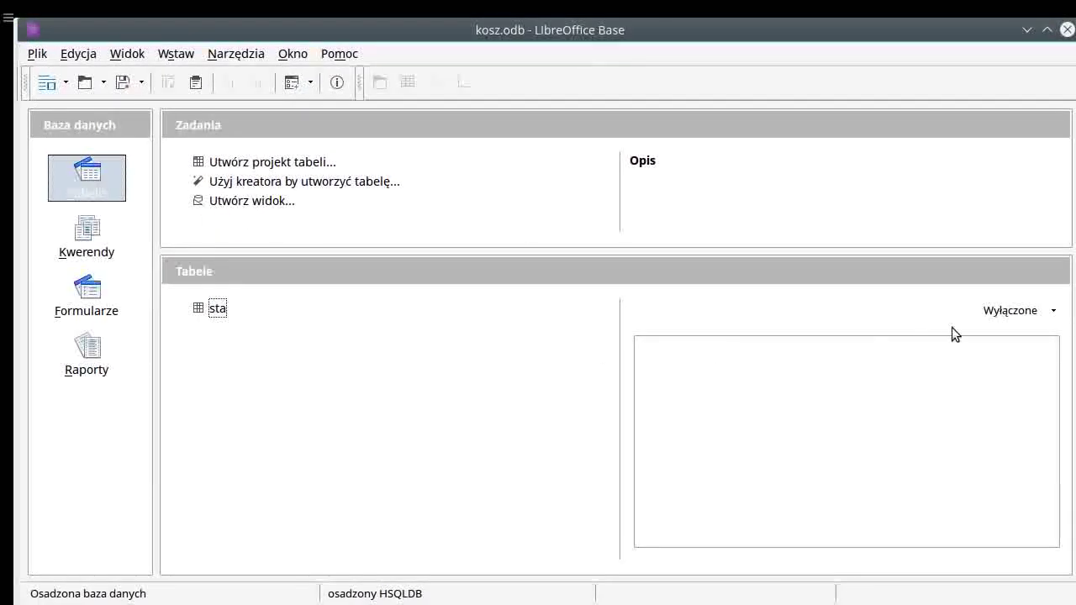
click(1051, 312)
click(1041, 363)
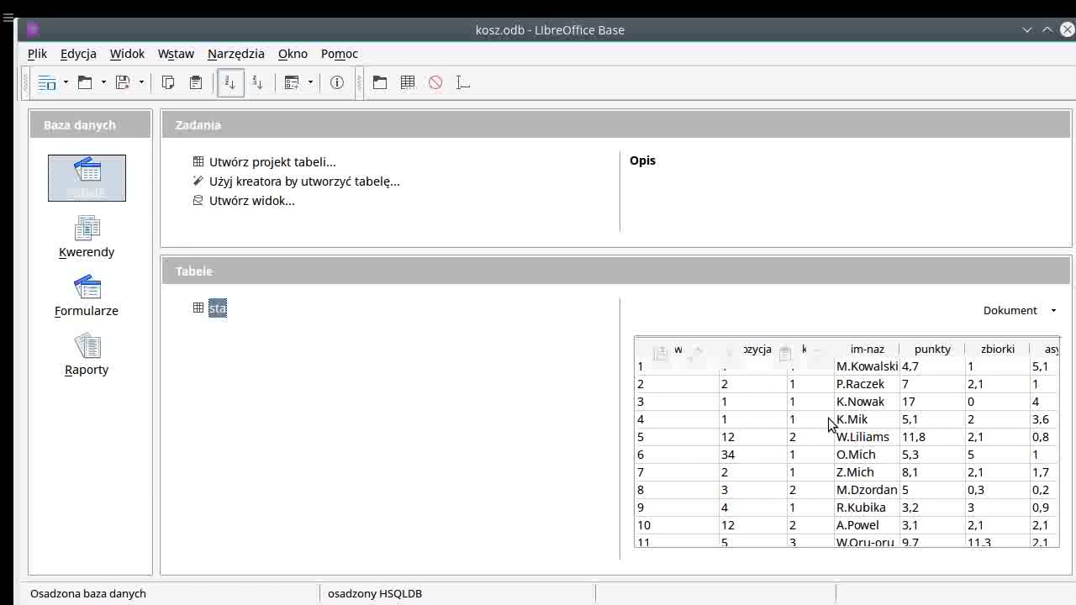
Step: Open the sta table to look through its records, close it and turn the document preview off
double_click(218, 309)
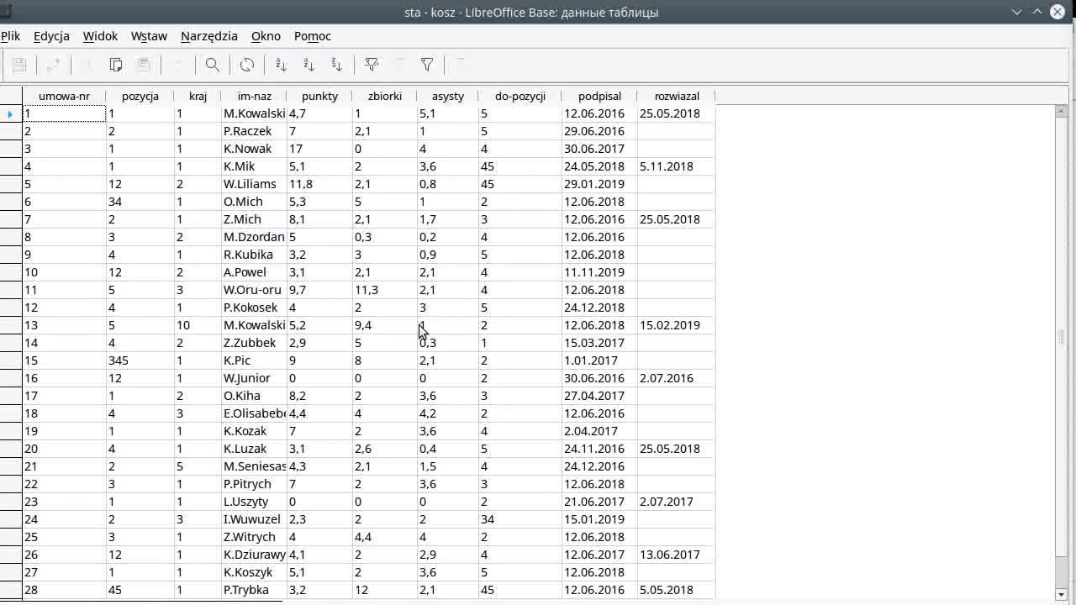
scroll(555, 357, down, 1)
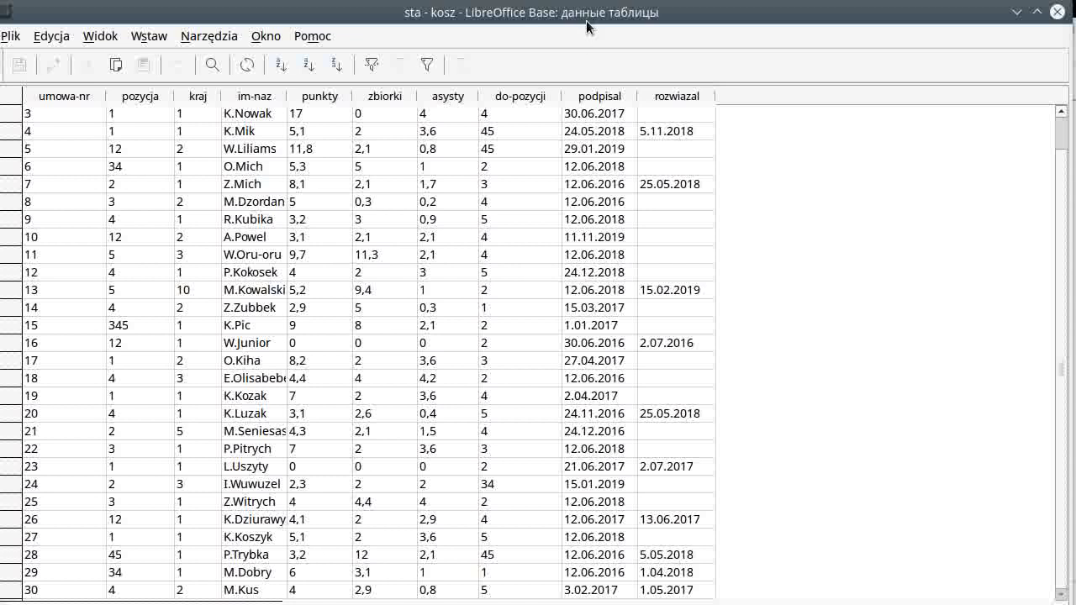
click(1058, 13)
click(1053, 310)
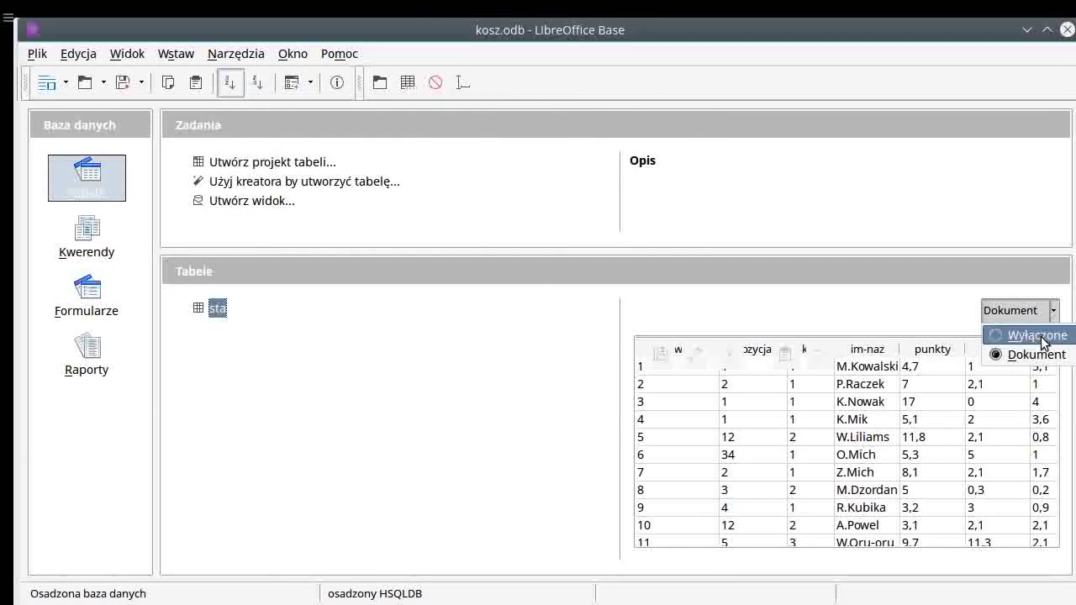
click(1040, 336)
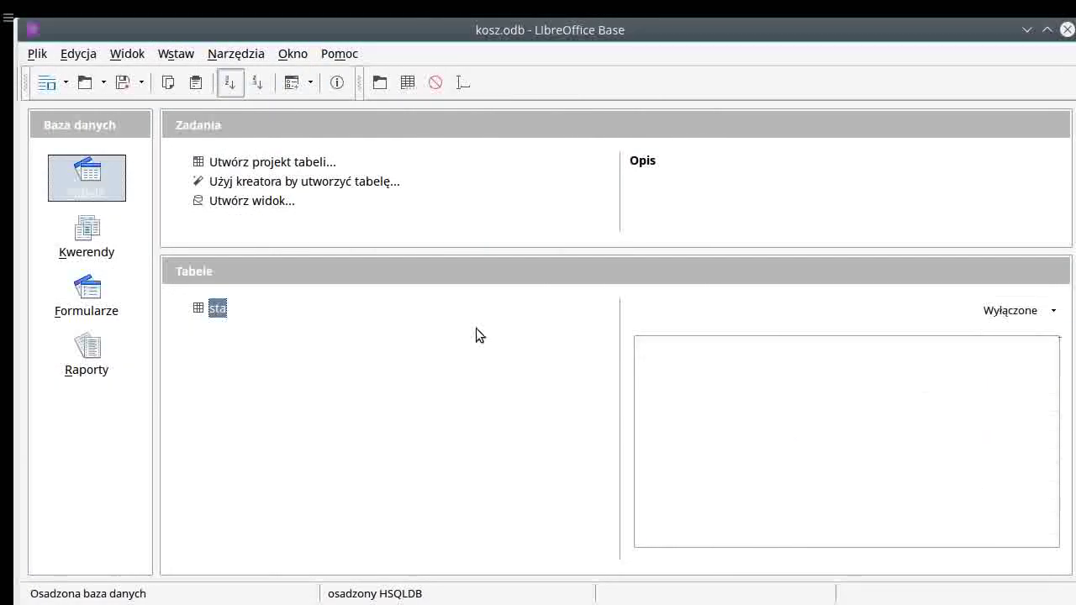
Step: Set umowa-nr as the primary key in the sta table's design, then save and close the design
right_click(215, 308)
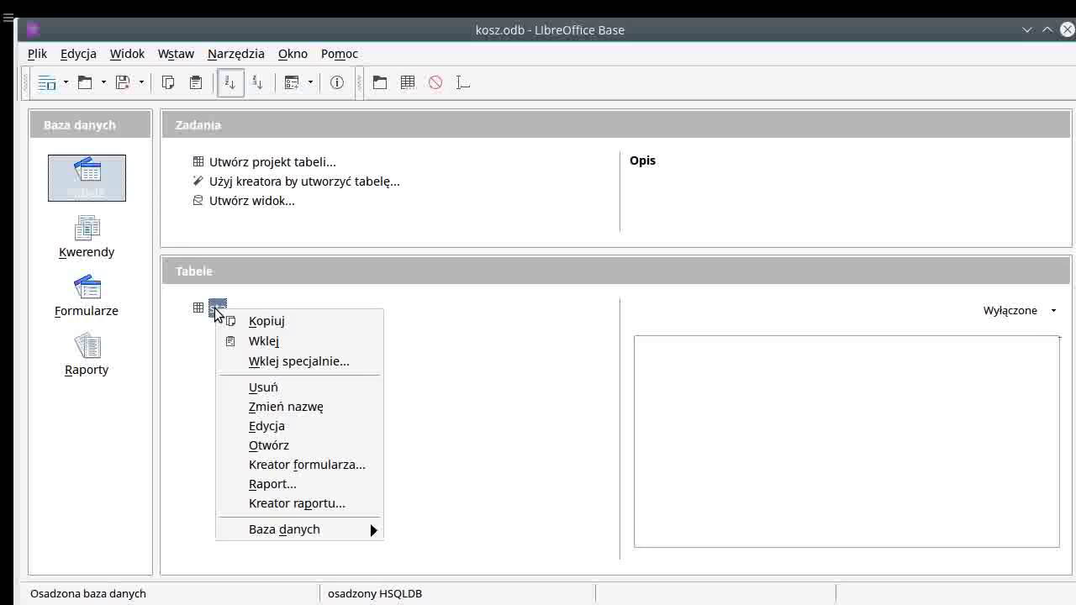
click(268, 431)
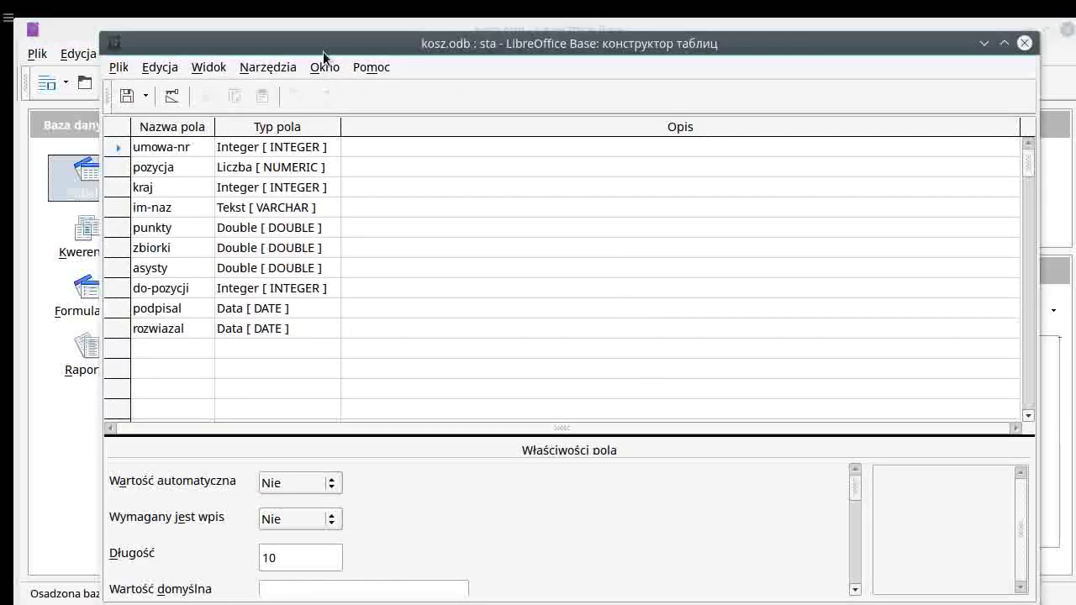
drag(323, 52, 354, 87)
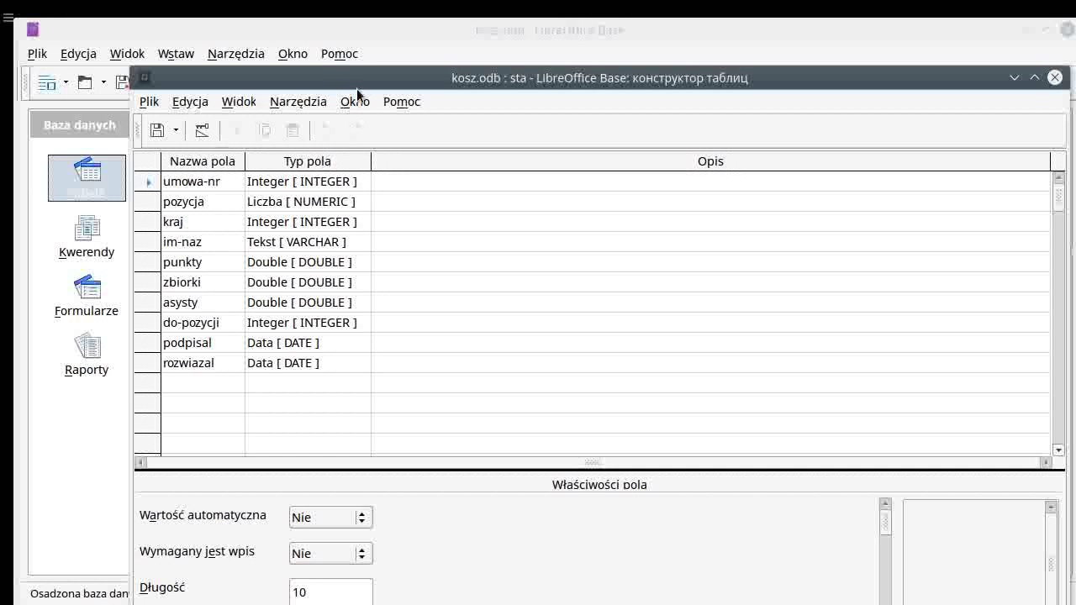
click(192, 182)
right_click(150, 182)
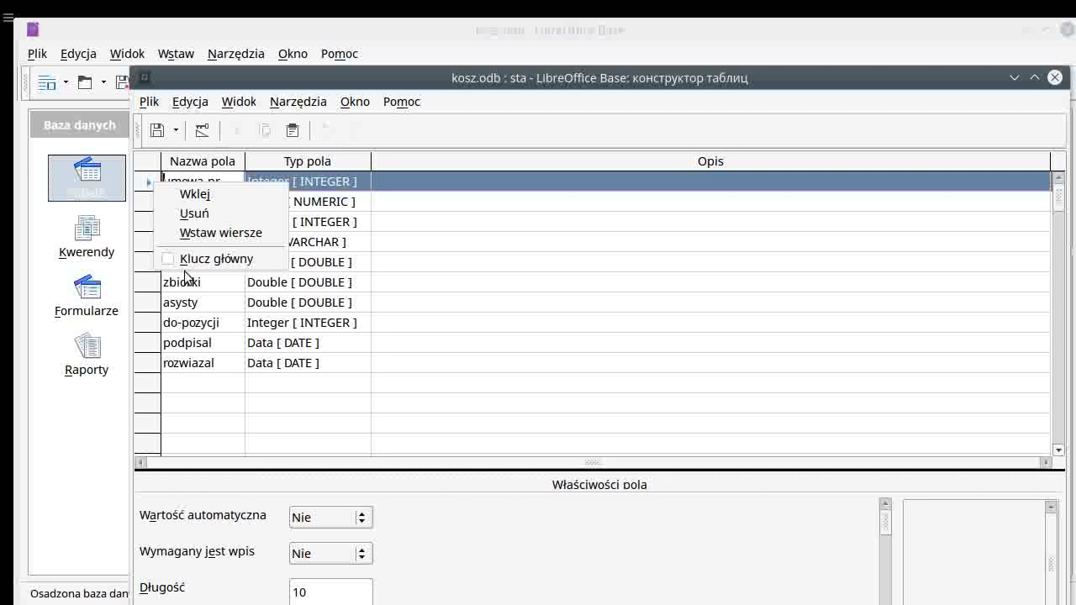
click(209, 263)
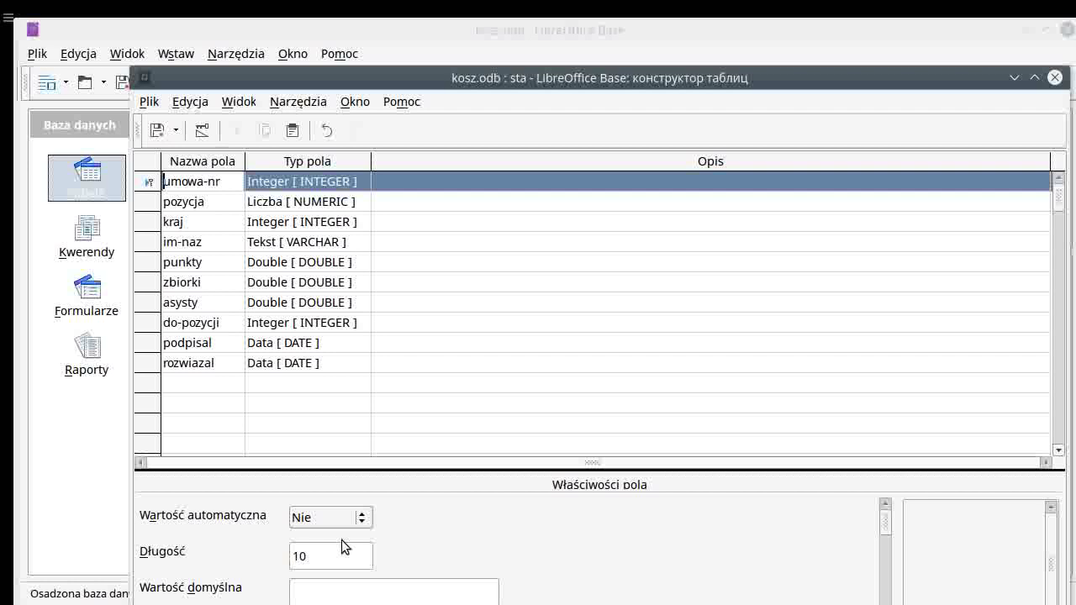
click(156, 133)
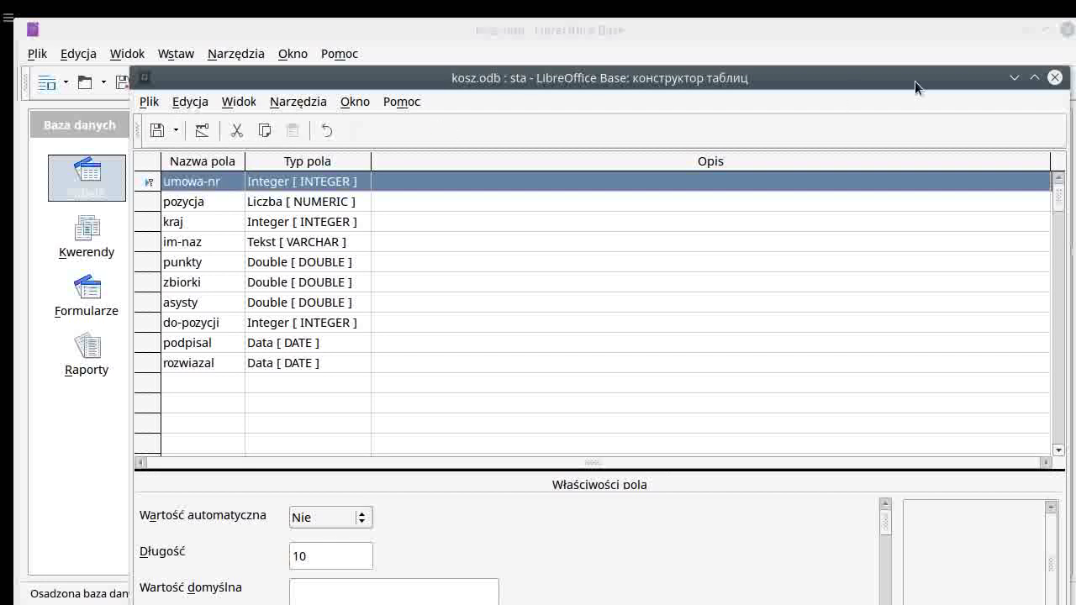
click(1055, 77)
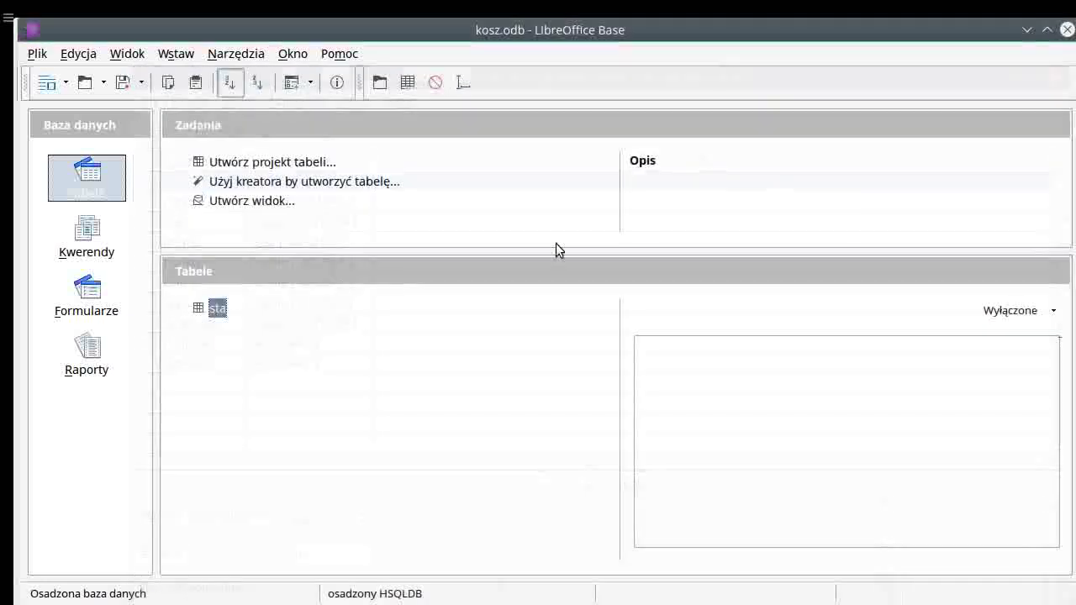
Step: Reopen the sta table, check its records down to the empty new-record row, and close it
double_click(220, 309)
scroll(220, 313, down, 1)
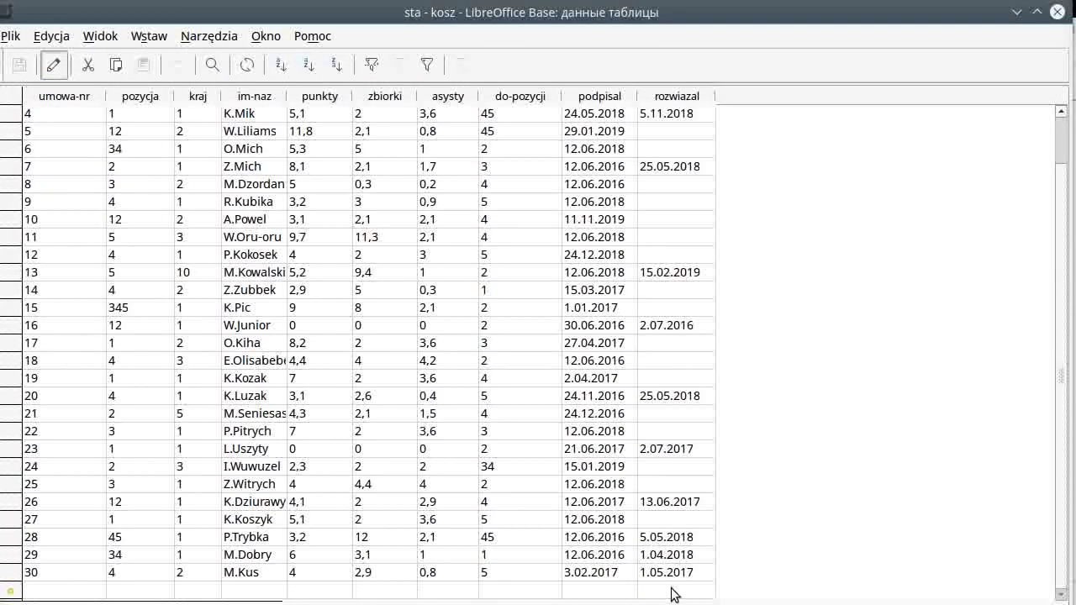
click(1057, 11)
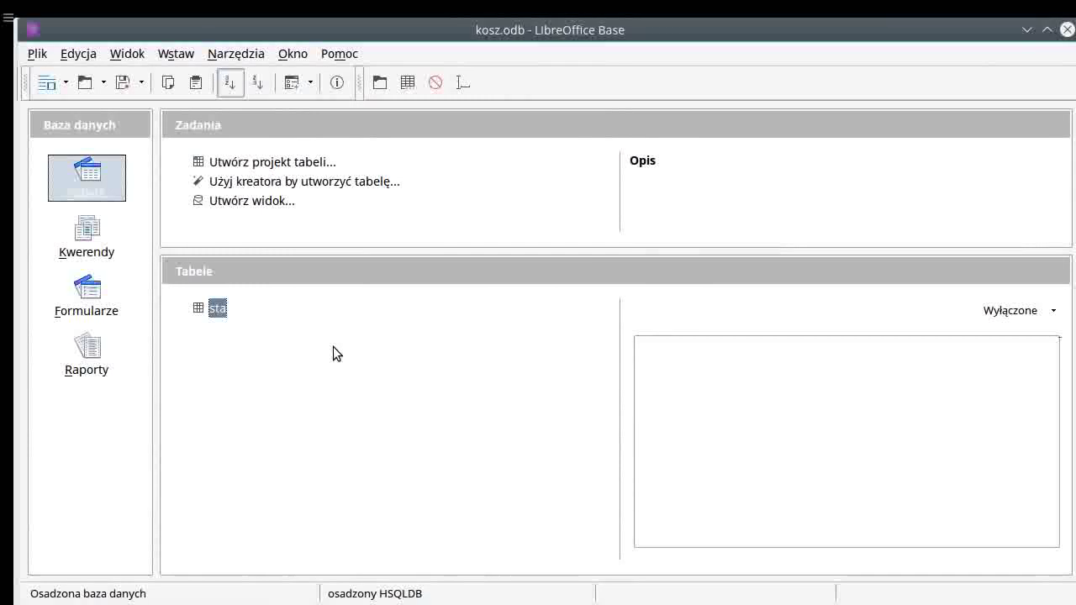
Step: Copy the contents of pozycje.txt in Geany and paste them as tab-separated text into Arkusz2 in LibreOffice Calc
key(alt+Tab)
key(alt+Tab)
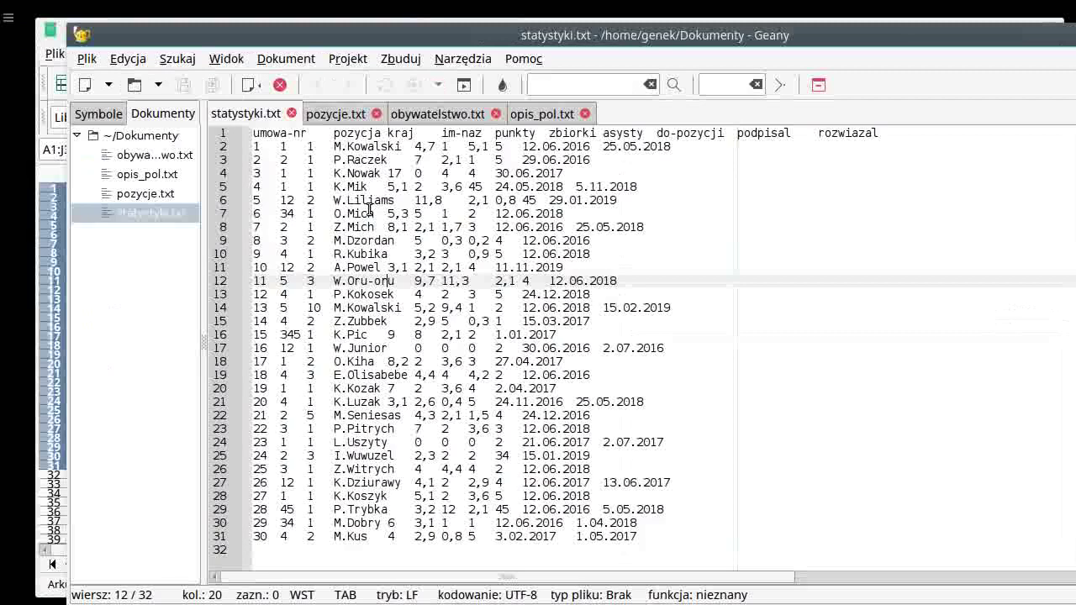
key(ctrl+v)
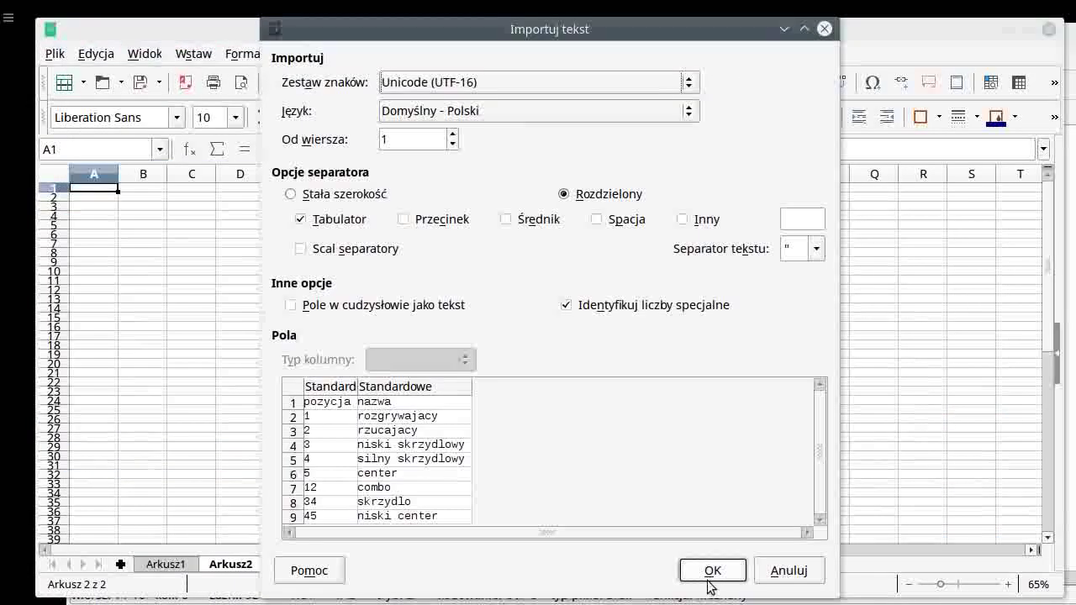
click(706, 574)
Step: Copy the positions range into the kosz database as table poz with definition and data, using the first row as column names
key(ctrl+c)
key(alt+Tab)
key(ctrl+v)
text(poz)
click(332, 331)
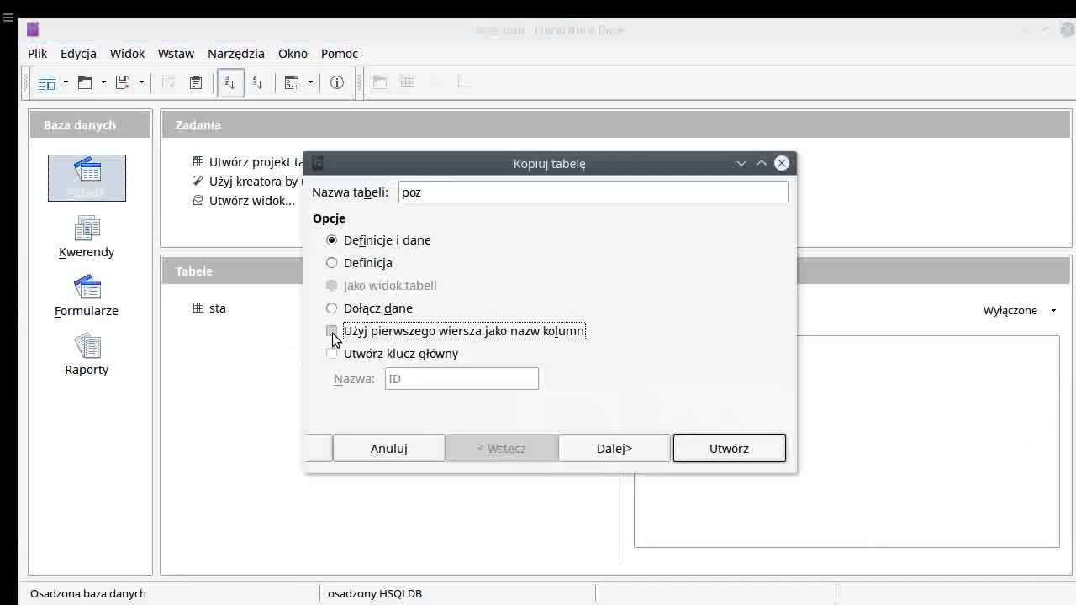
Step: Include all columns, adjust the pozycja field type, check the nazwa field and create the poz table
click(613, 448)
click(557, 298)
click(613, 449)
scroll(647, 255, up, 4)
click(332, 207)
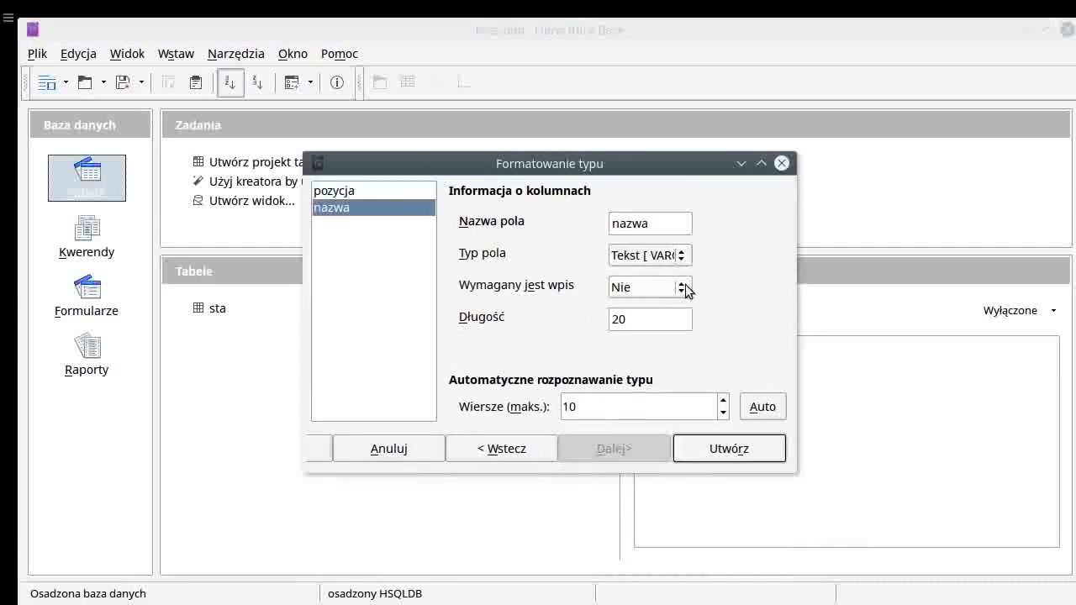
click(740, 449)
Step: Copy all of obywatelstwo.txt from Geany and paste it as tab-separated text at cell D1 of Arkusz2 in Calc
key(alt+Tab)
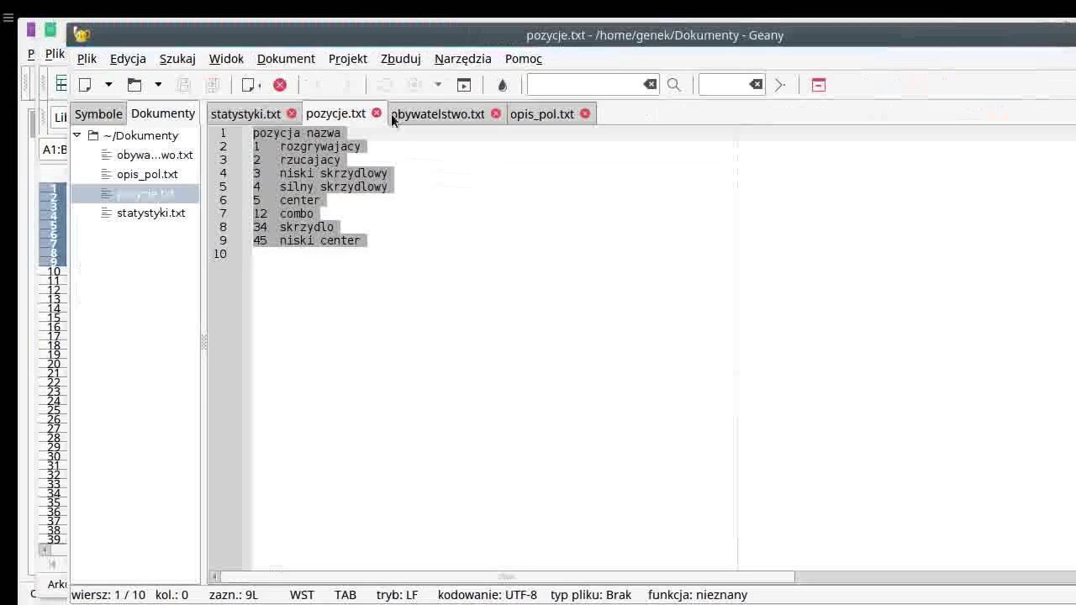
click(401, 113)
key(ctrl+a)
key(ctrl+c)
key(alt+Tab)
click(252, 188)
key(ctrl+v)
click(712, 570)
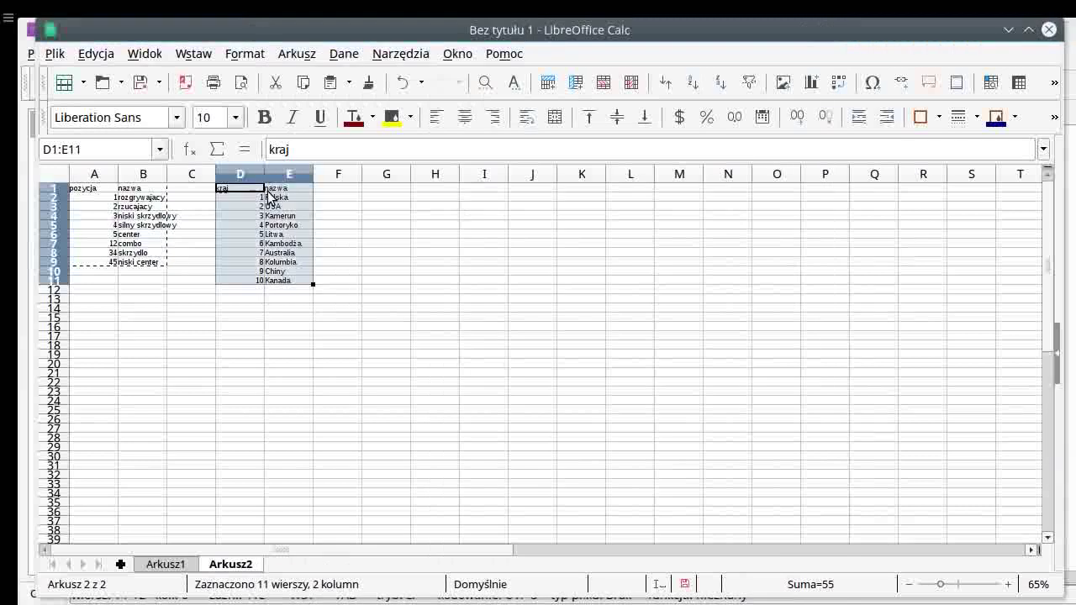
Step: Copy the countries range into the kosz database as table oby with definition and data, using the first row as column names
key(ctrl+c)
key(alt+Tab)
key(ctrl+v)
text(oby)
click(337, 309)
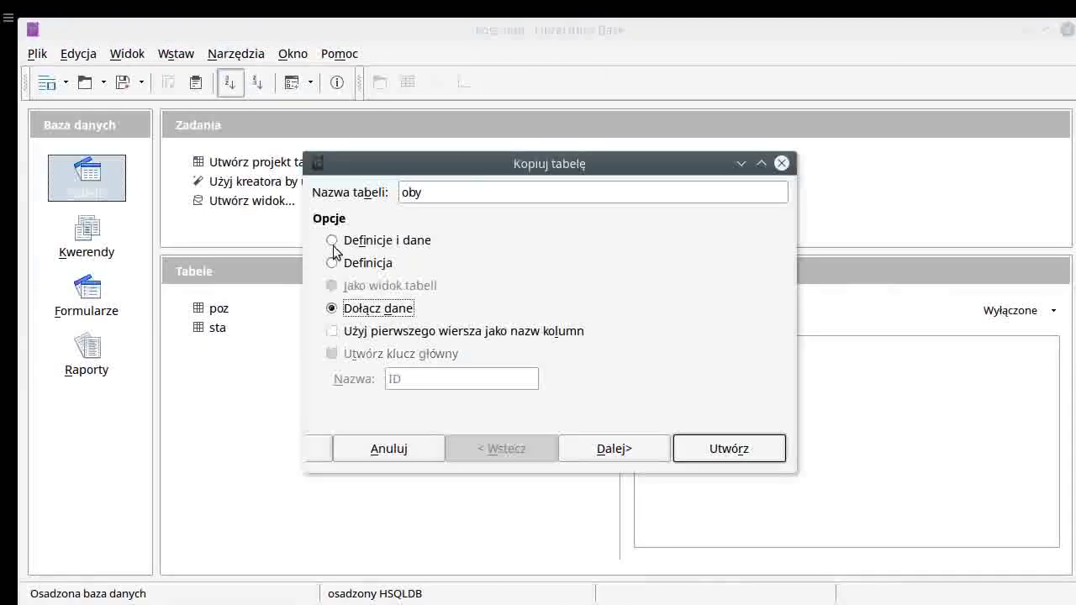
click(333, 240)
click(333, 331)
Step: Set the kraj field type to Integer, check the nazwa field and create the oby table
click(614, 448)
click(629, 448)
click(672, 256)
click(666, 409)
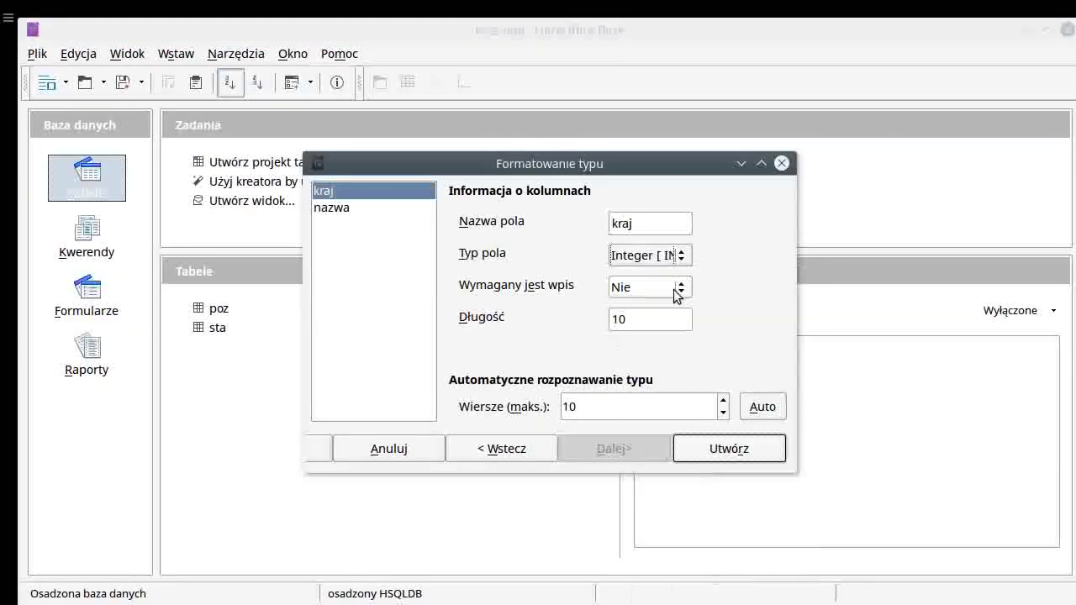
click(331, 208)
click(723, 450)
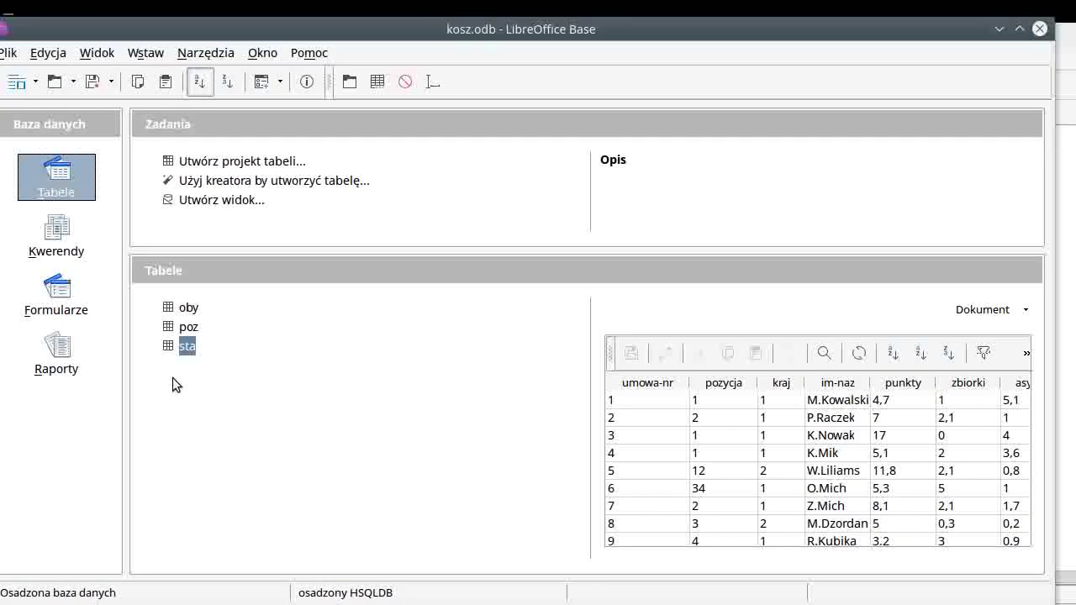
click(209, 56)
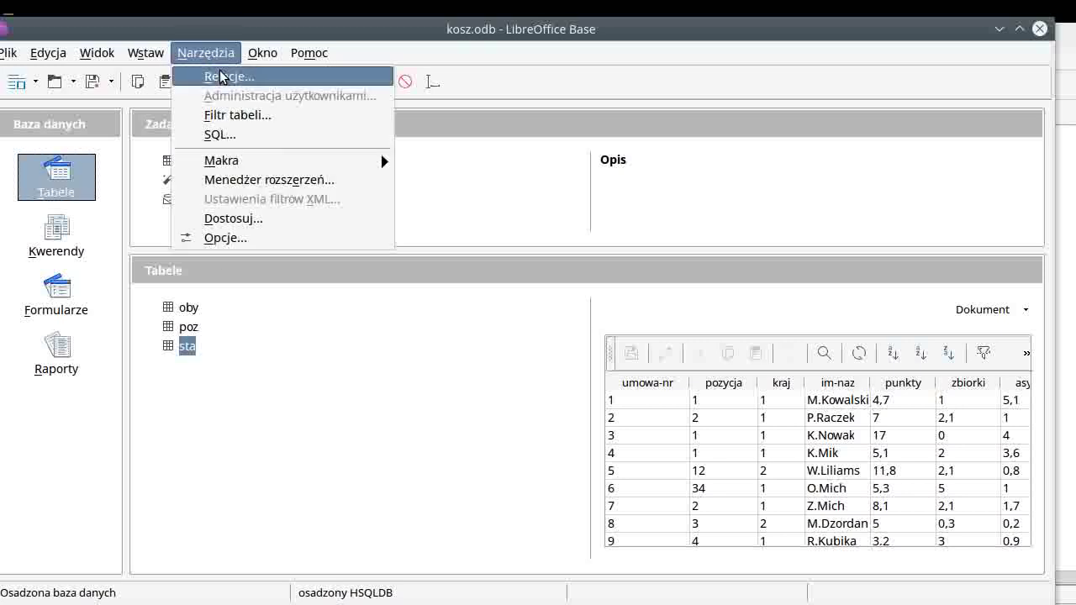
click(250, 313)
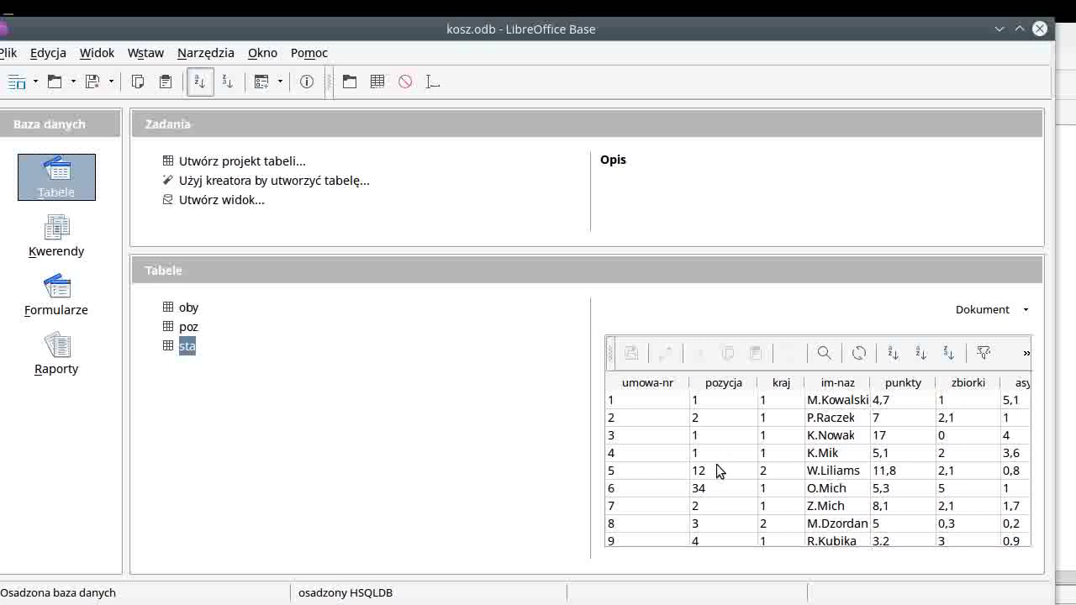
Step: Start a new SQL query in the kosz database and place its editor so the sta table's column names stay readable
click(68, 240)
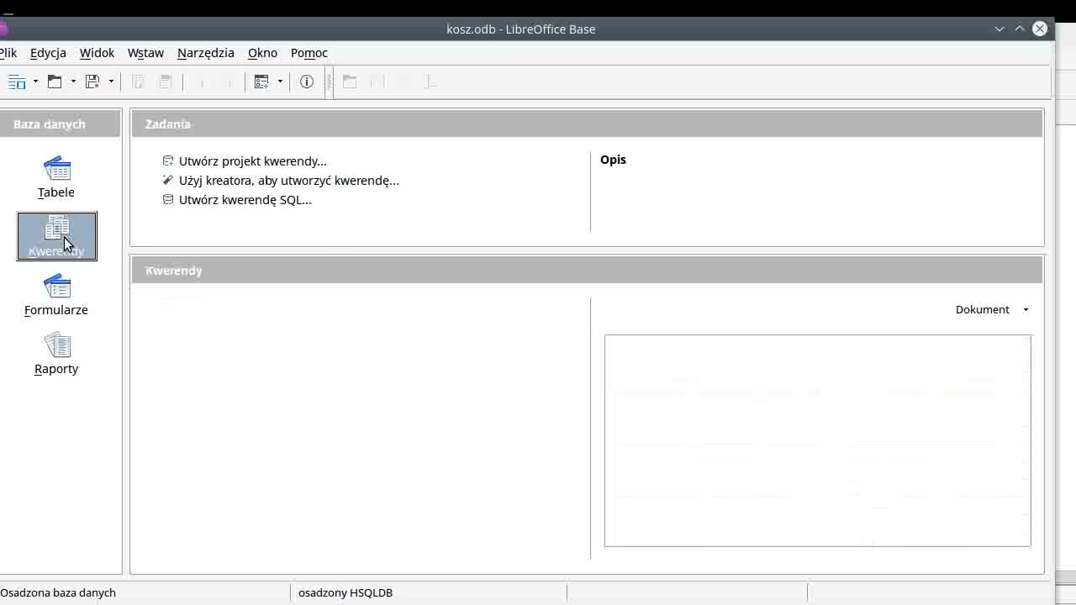
click(217, 200)
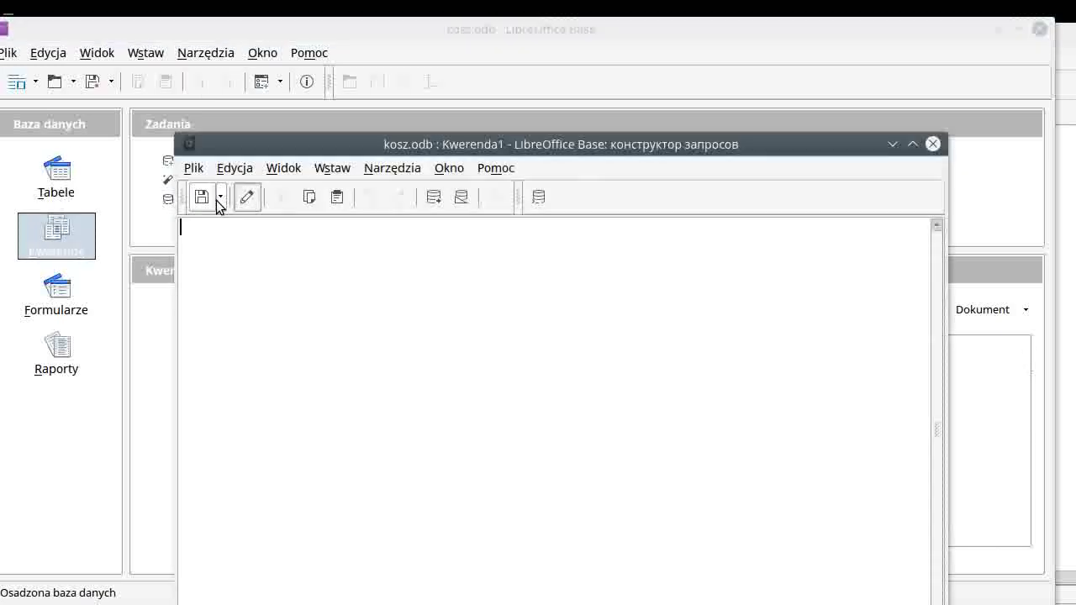
drag(318, 148, 274, 412)
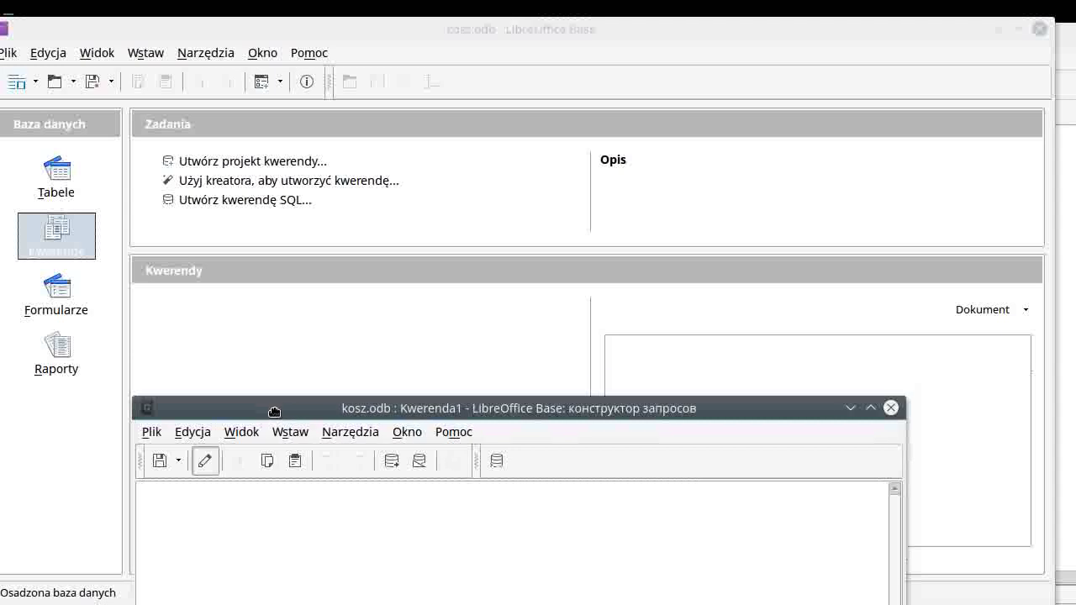
click(56, 175)
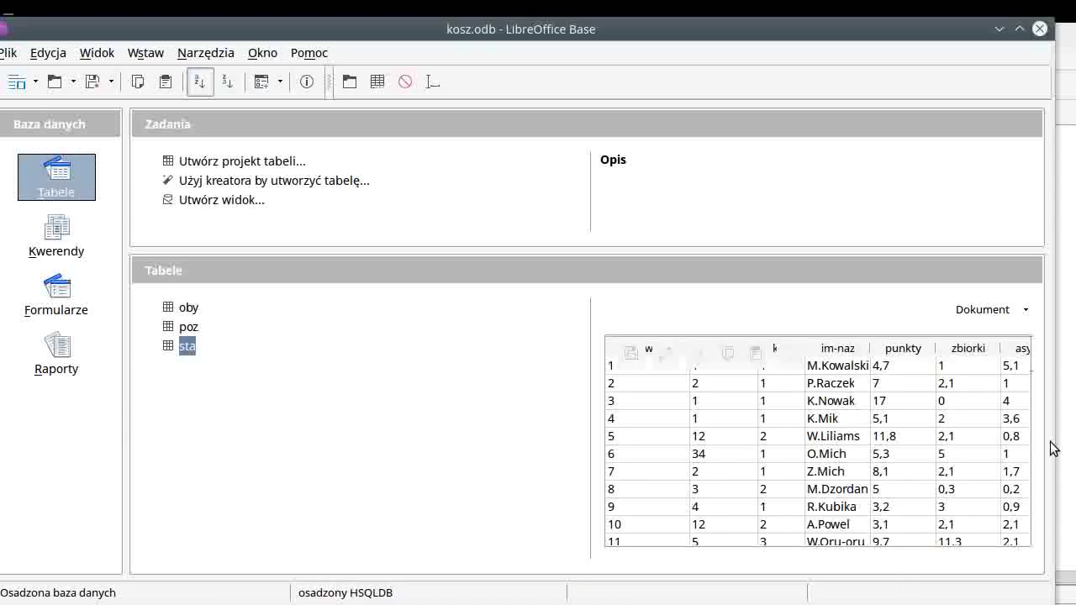
drag(1052, 444, 1054, 441)
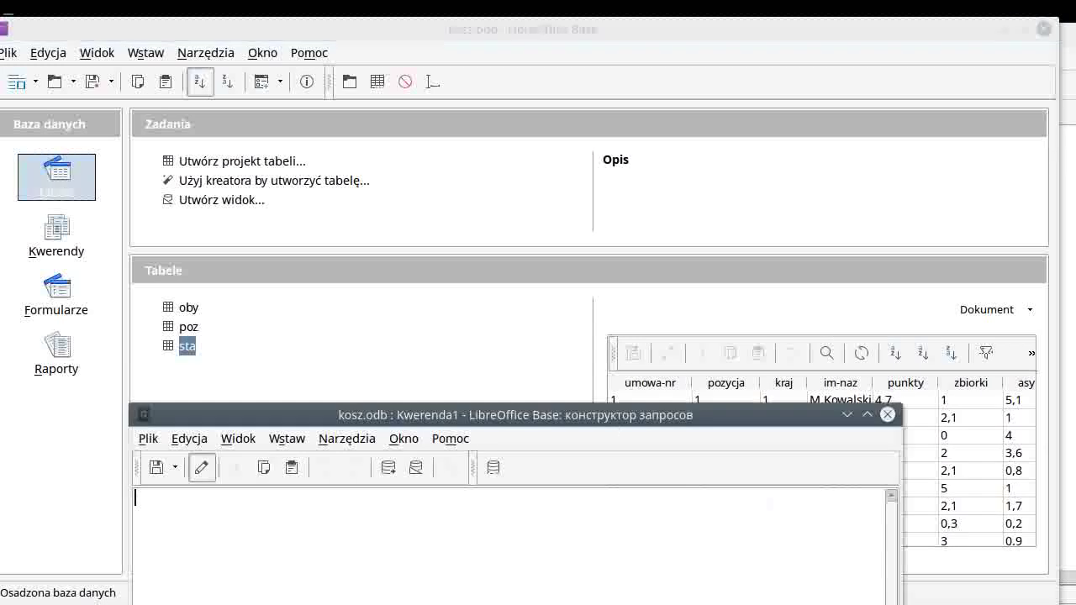
key(alt+Tab)
drag(627, 416, 677, 442)
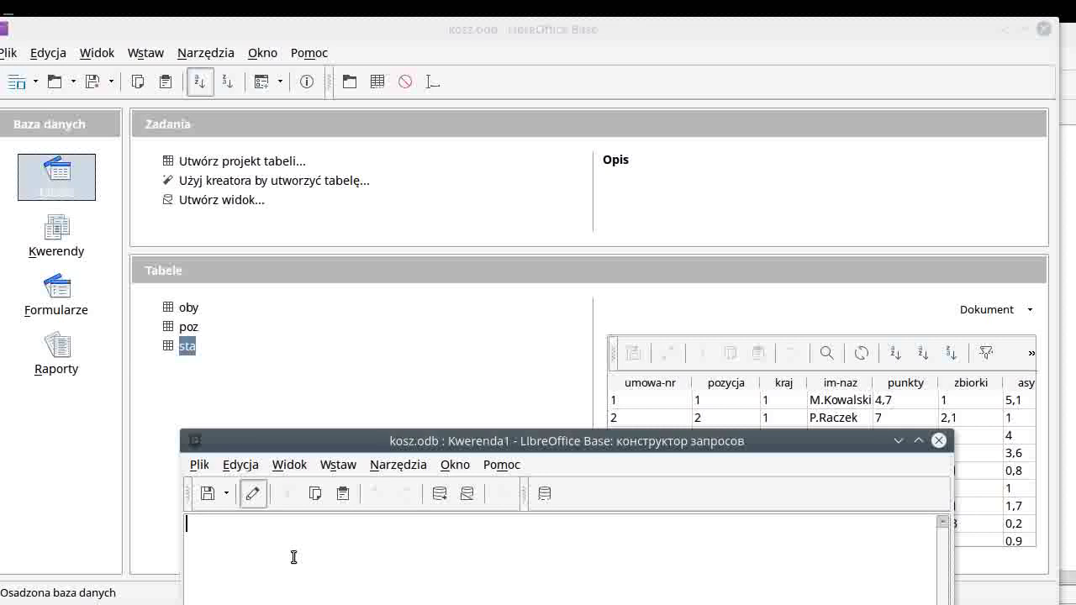
Step: Write and run the query selecting pozycja, "im-naz" and punkty from sta, ordered by punkty with limit 5
text(select po)
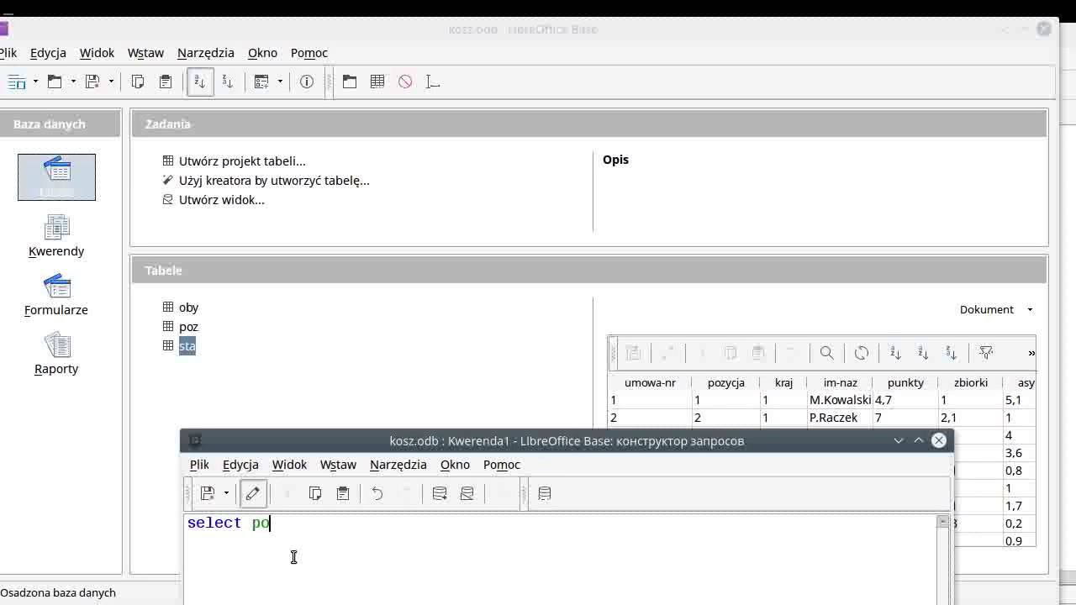
text(zycja, "im-naz)
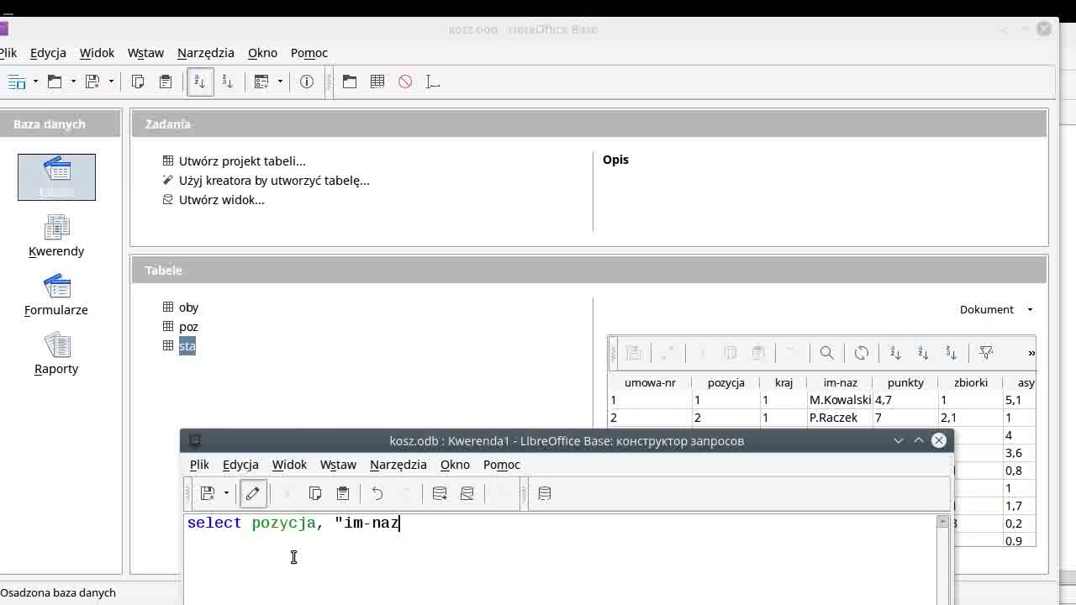
text(",punkty )
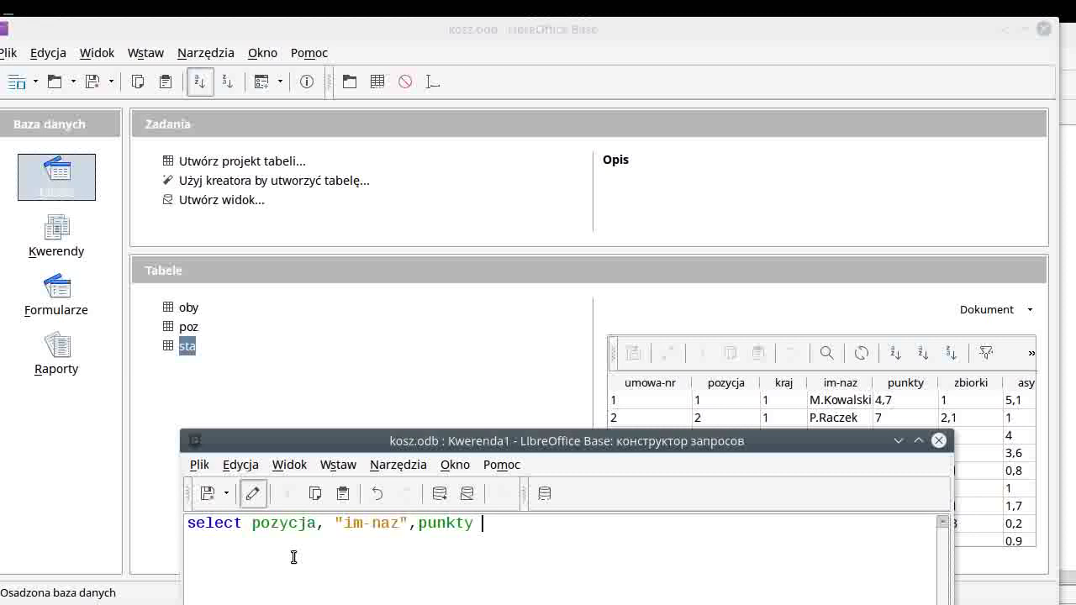
text(from sta)
key(Return)
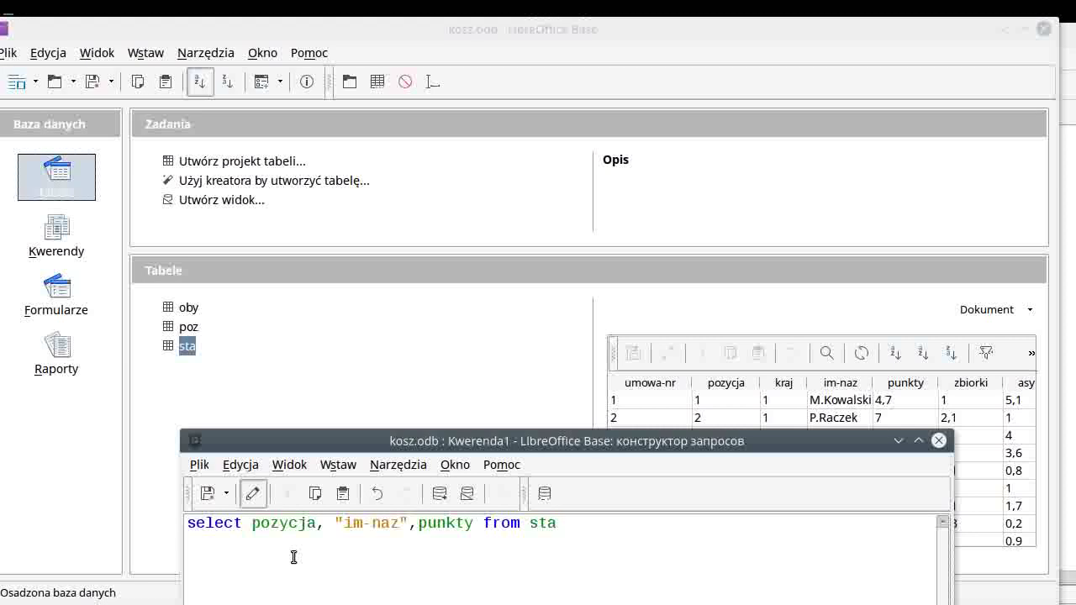
text(order by punkty)
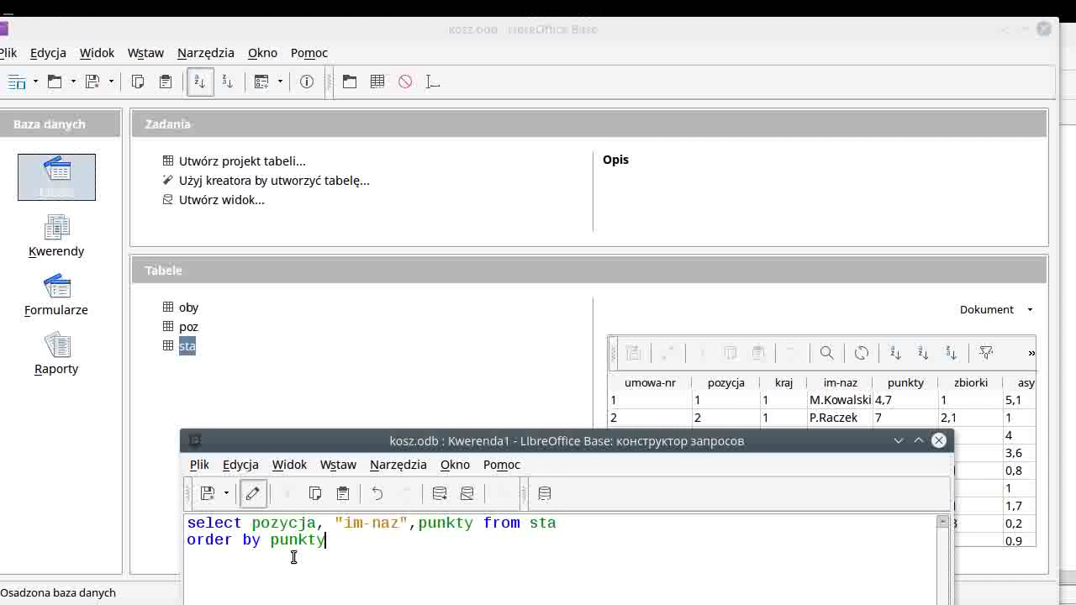
key(Return)
text(limit 5)
key(F5)
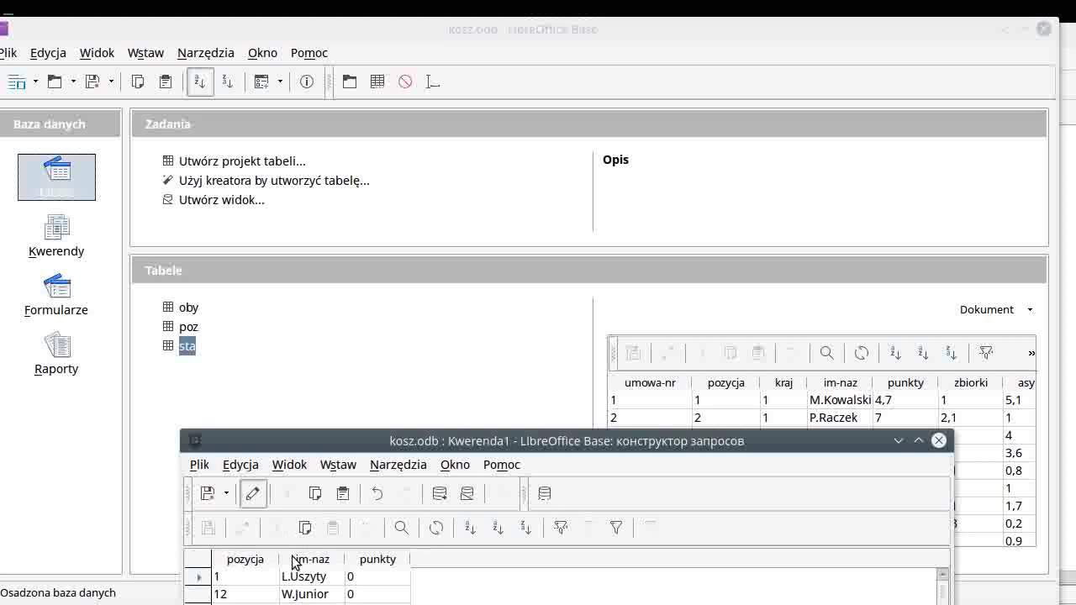
Step: Enlarge the query's result area and check its last and first records
drag(441, 443, 419, 209)
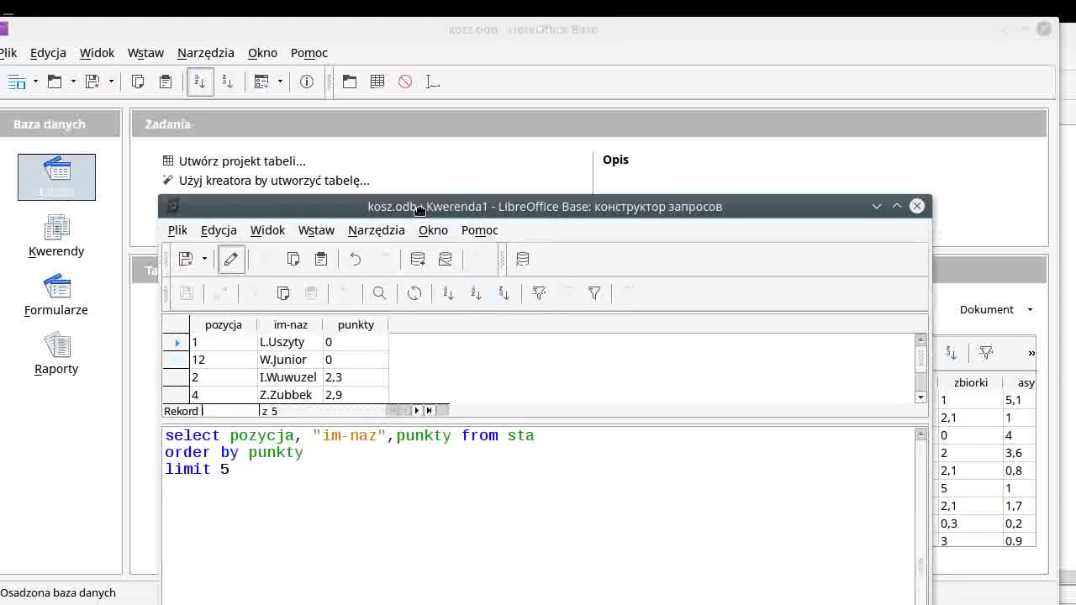
drag(484, 423, 486, 501)
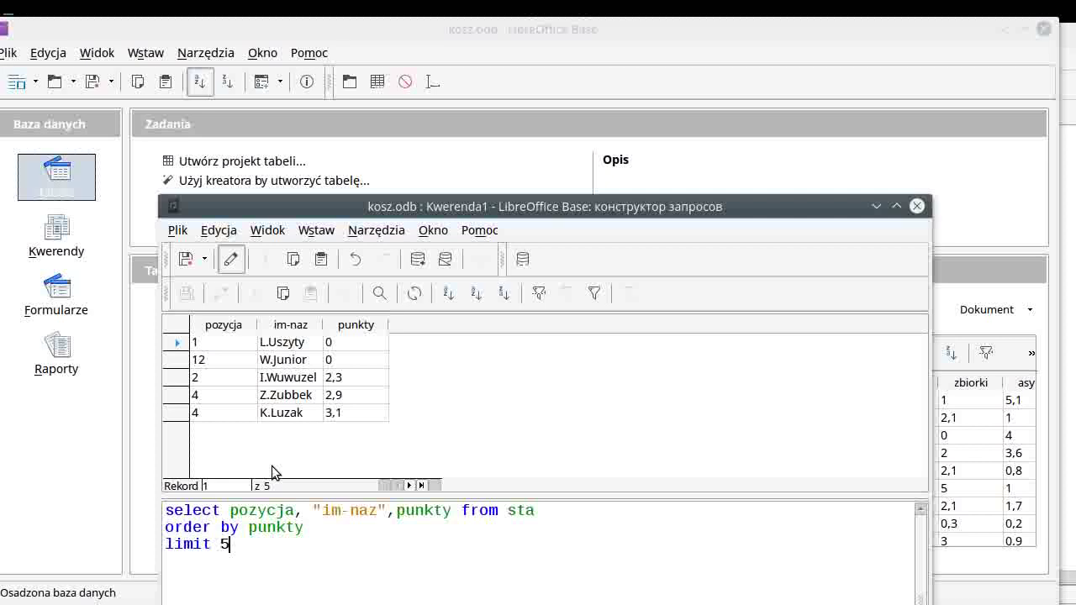
click(422, 486)
click(386, 486)
Step: Save the query as Kwerenda1 and close the query editor
click(186, 259)
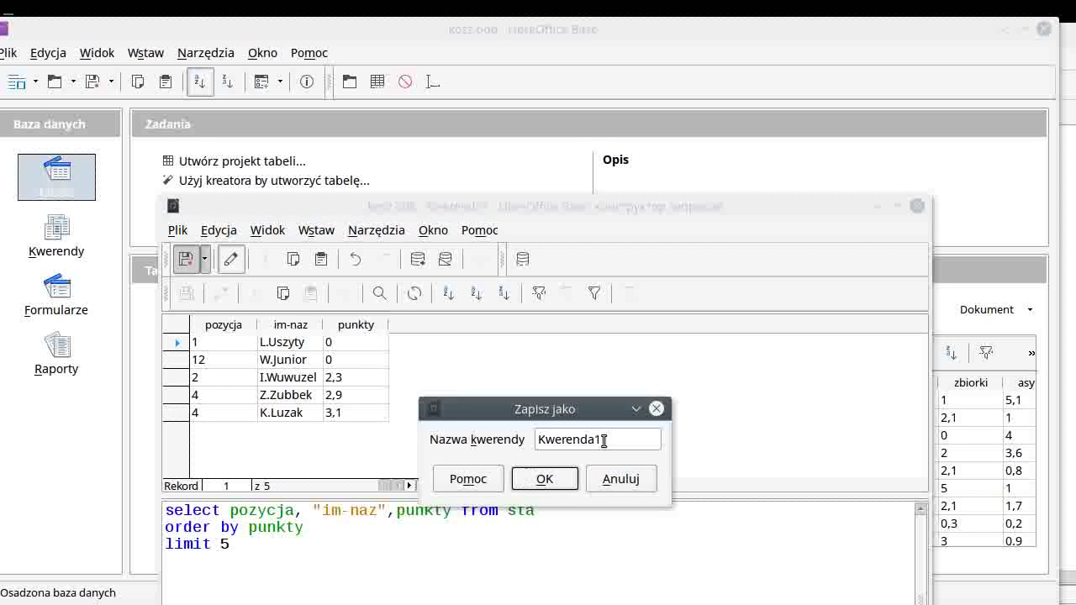
click(542, 478)
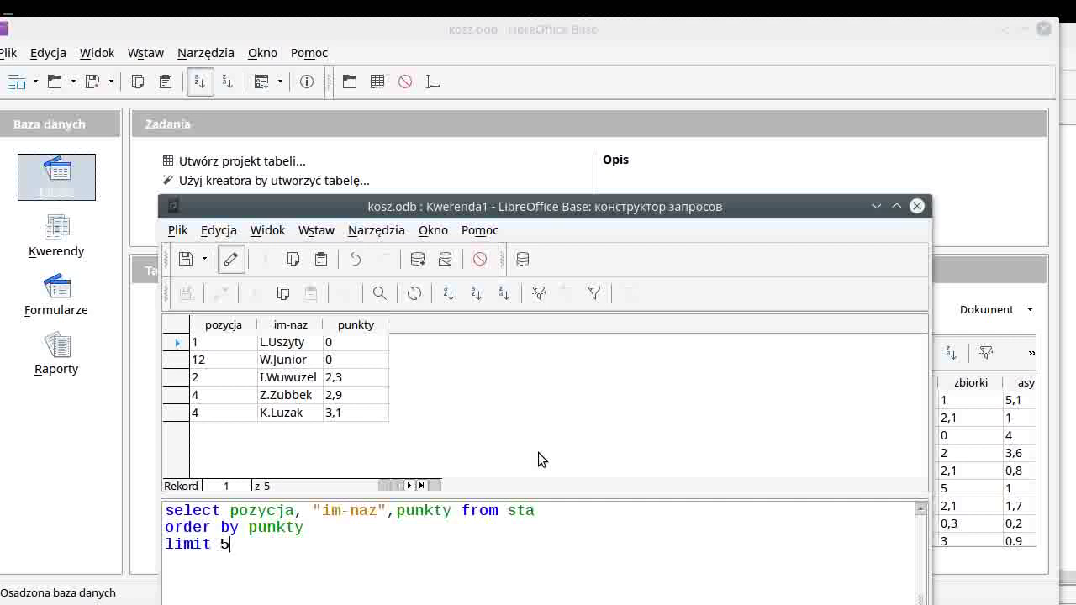
click(916, 207)
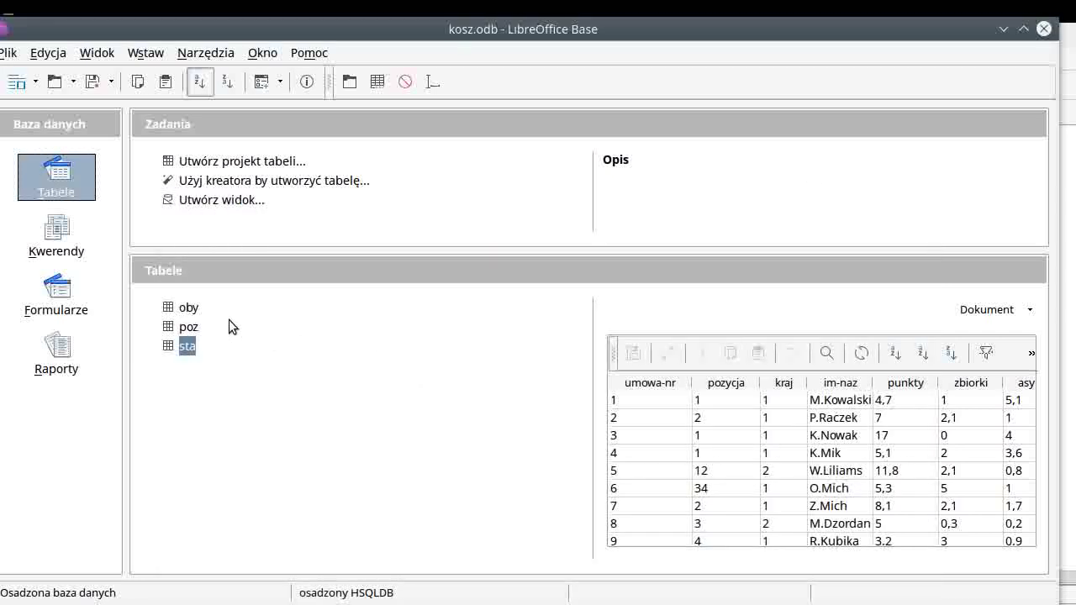
Step: Preview the saved Kwerenda1 among the queries, open its full result table to examine it, and close it
click(56, 233)
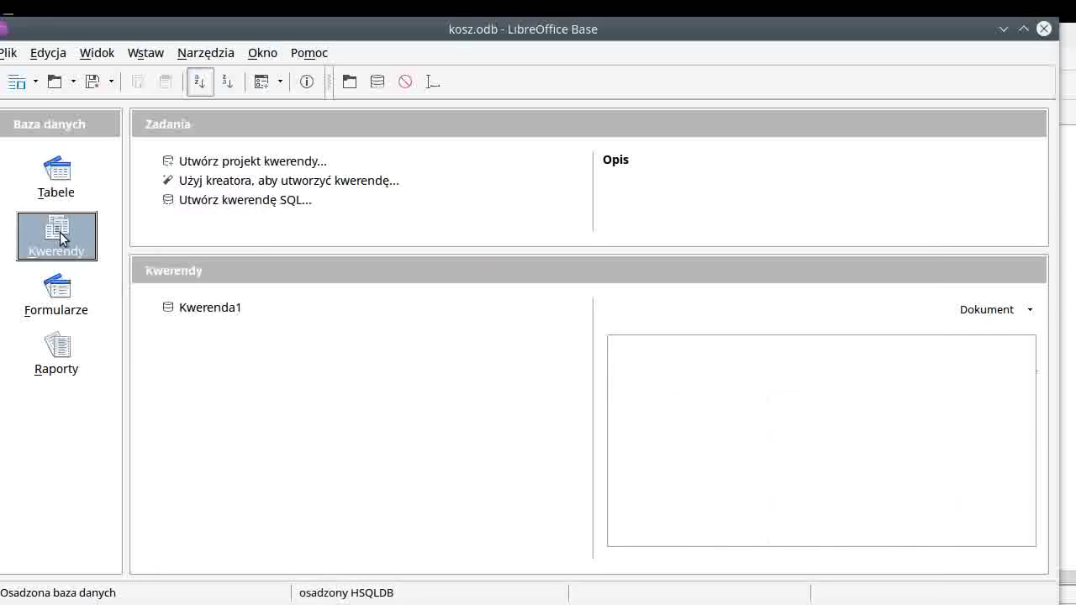
click(201, 313)
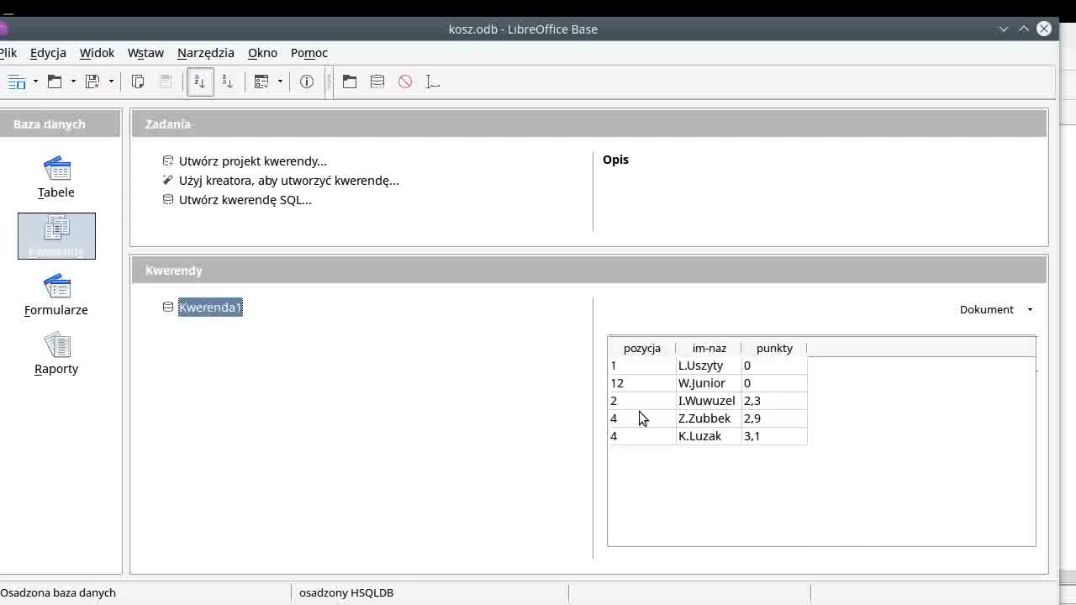
double_click(200, 310)
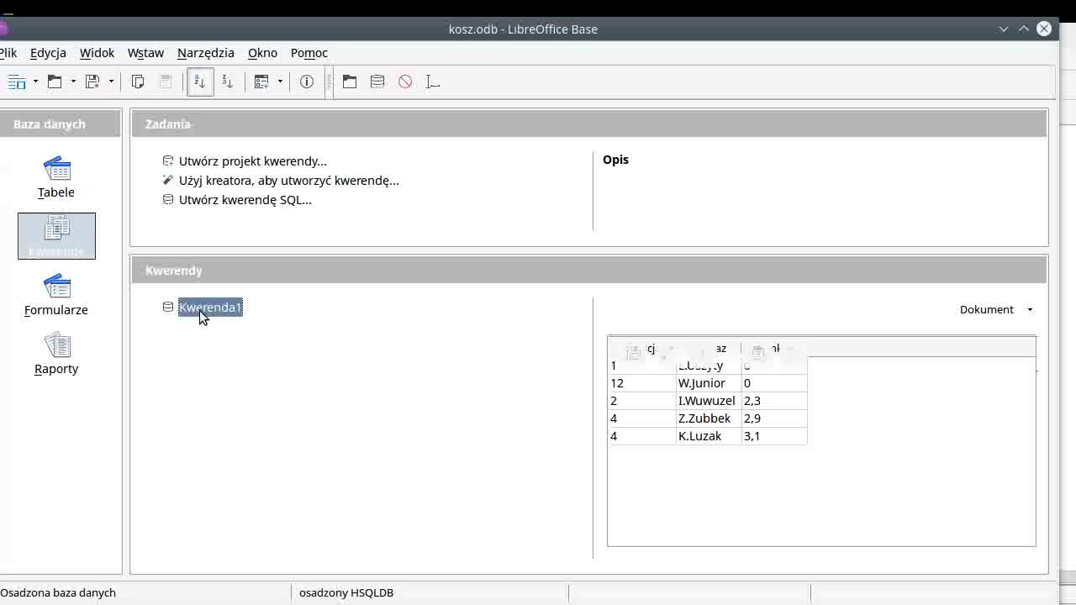
click(194, 185)
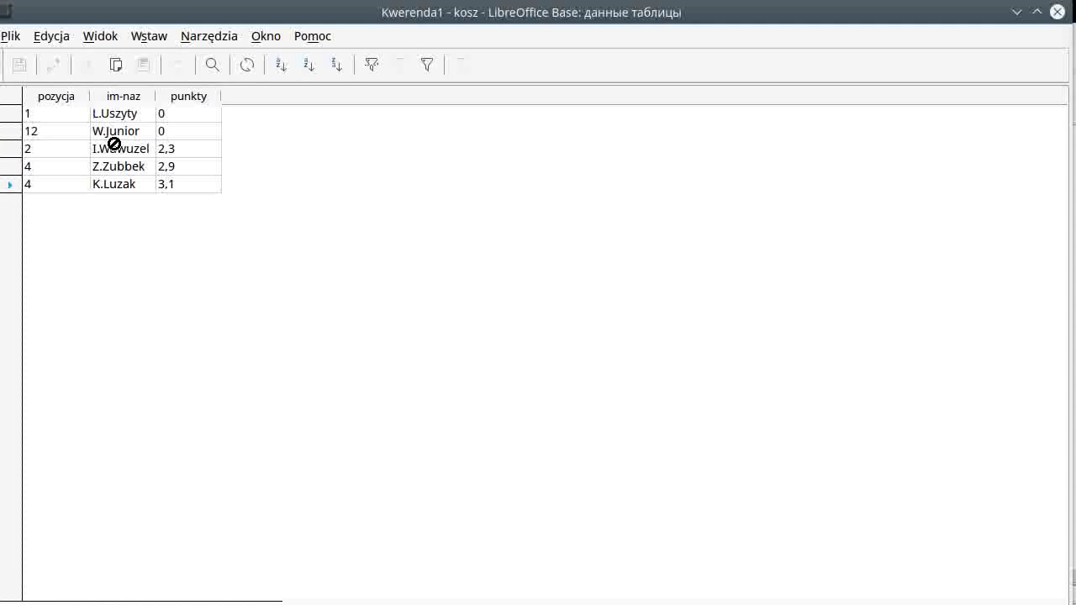
click(1055, 12)
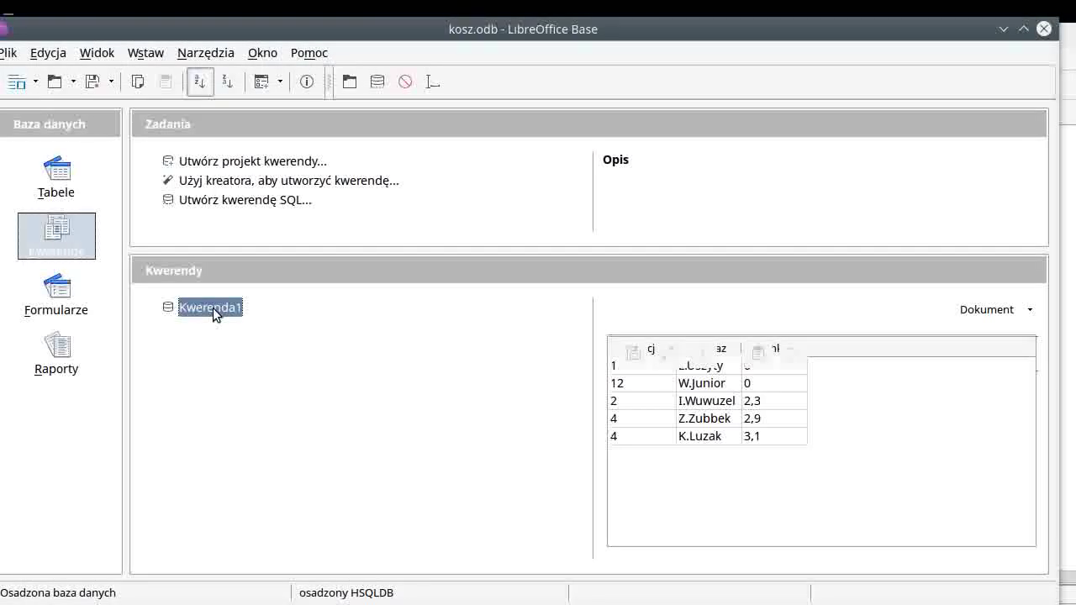
Step: Copy Kwerenda1 from Base and paste its result with headers at cell A1 of Arkusz3 in Calc
right_click(213, 308)
click(264, 328)
key(alt+Tab)
key(alt+Tab)
key(alt+Tab)
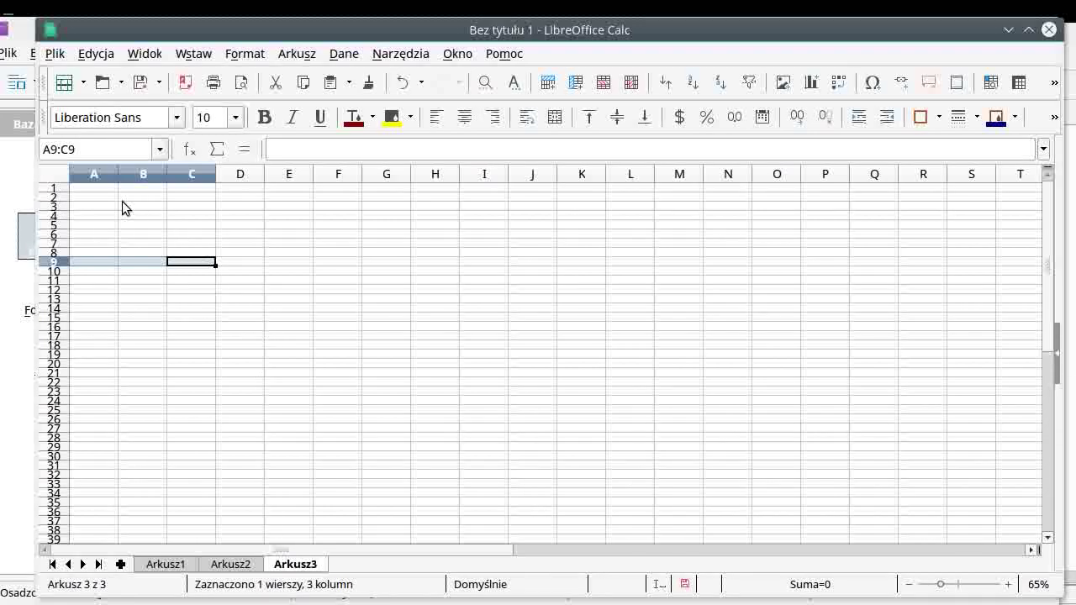
click(104, 191)
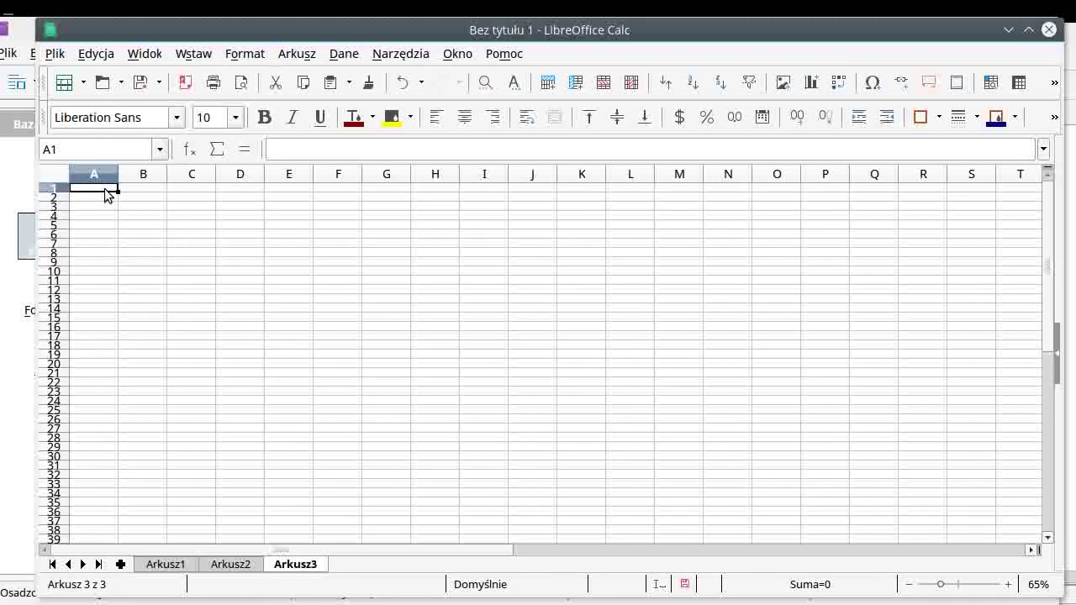
text(pozycja	im-naz	punkty 1	L.Uszyty	0 12	W.Junior	0 2	I.Wuwuzel	2,3 4	Z.Zubbek	2,9 4	K.Luzak	3,1)
click(180, 234)
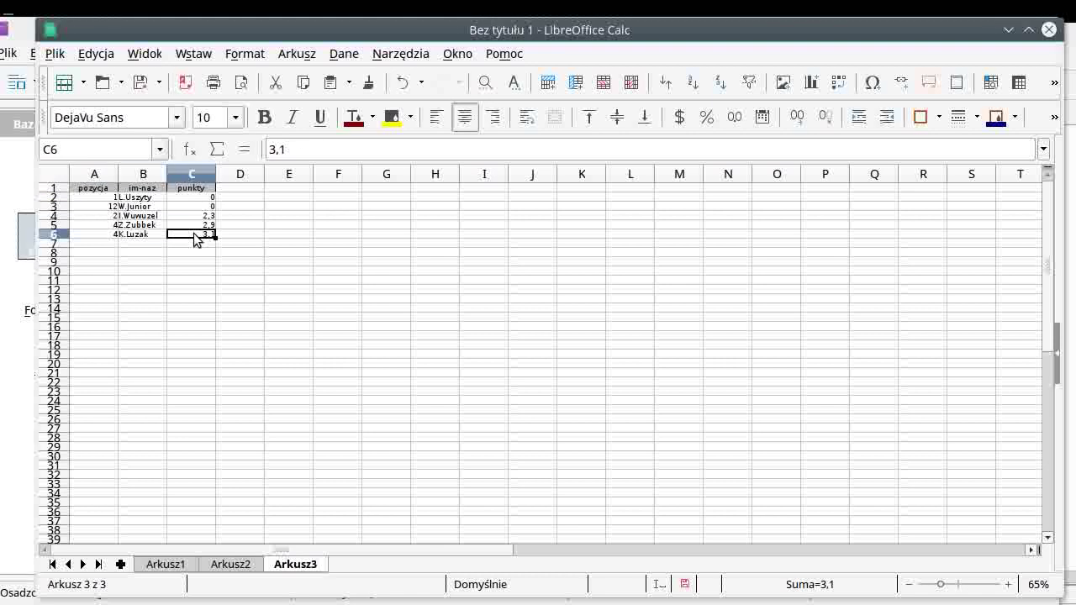
Step: Copy the range A1:C6 from Calc and paste it into a new document in Geany
drag(195, 236, 93, 192)
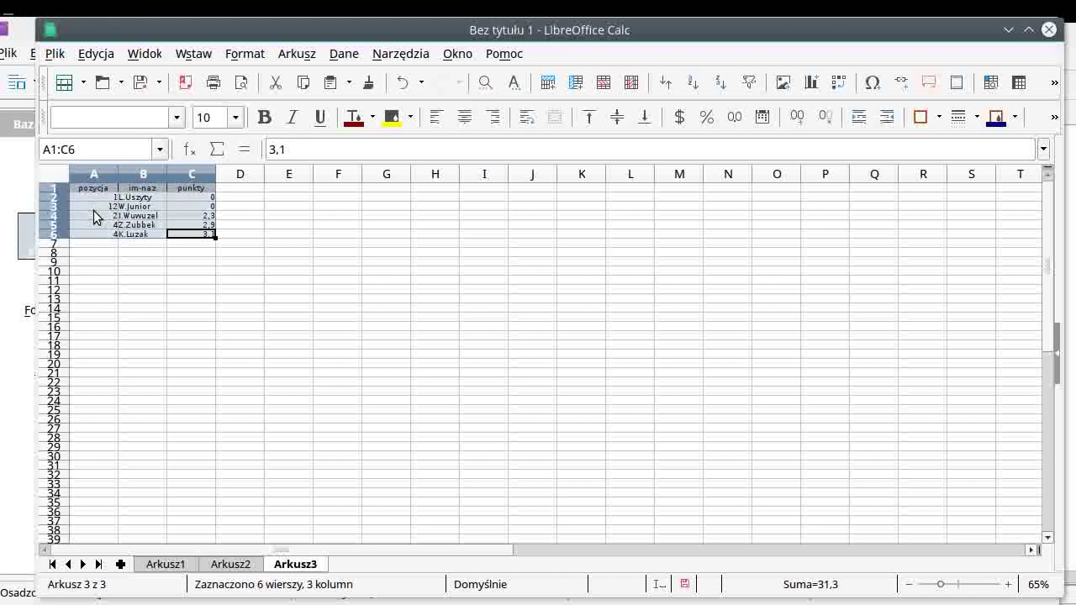
key(ctrl+c)
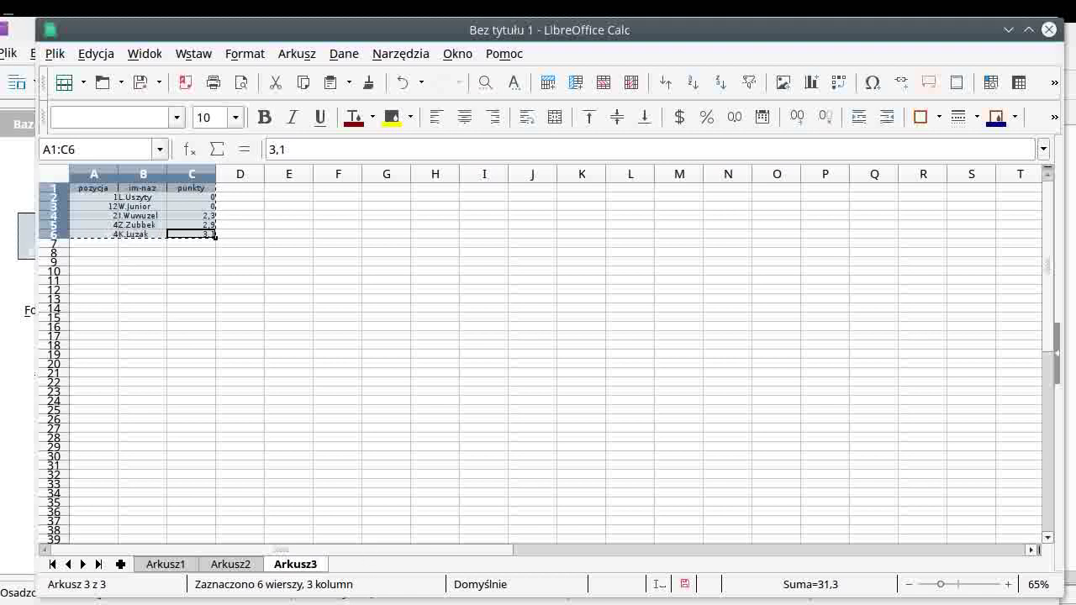
key(alt+Tab)
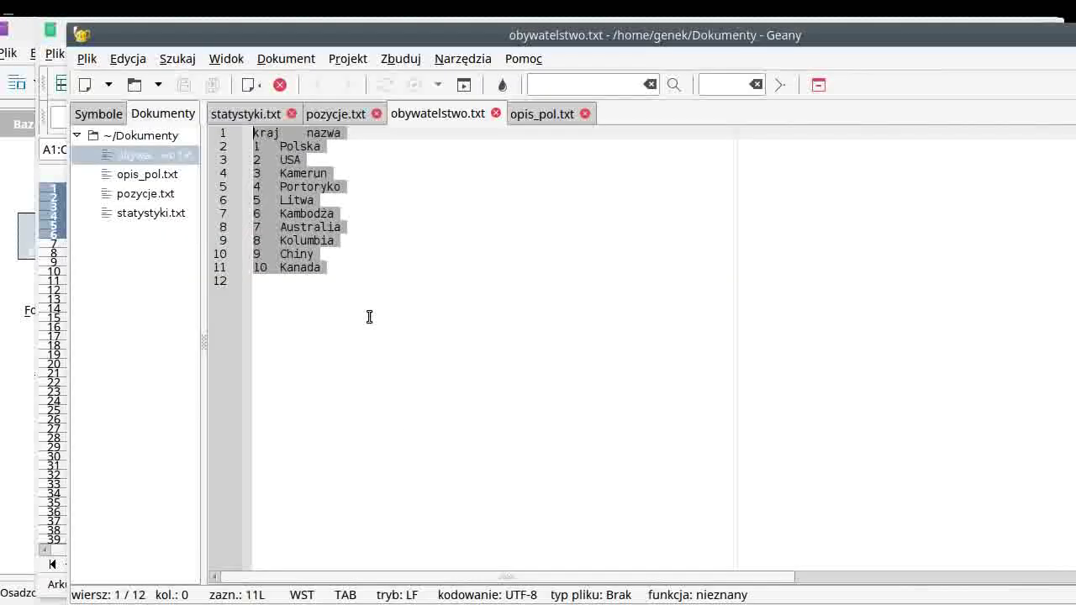
click(403, 213)
click(85, 84)
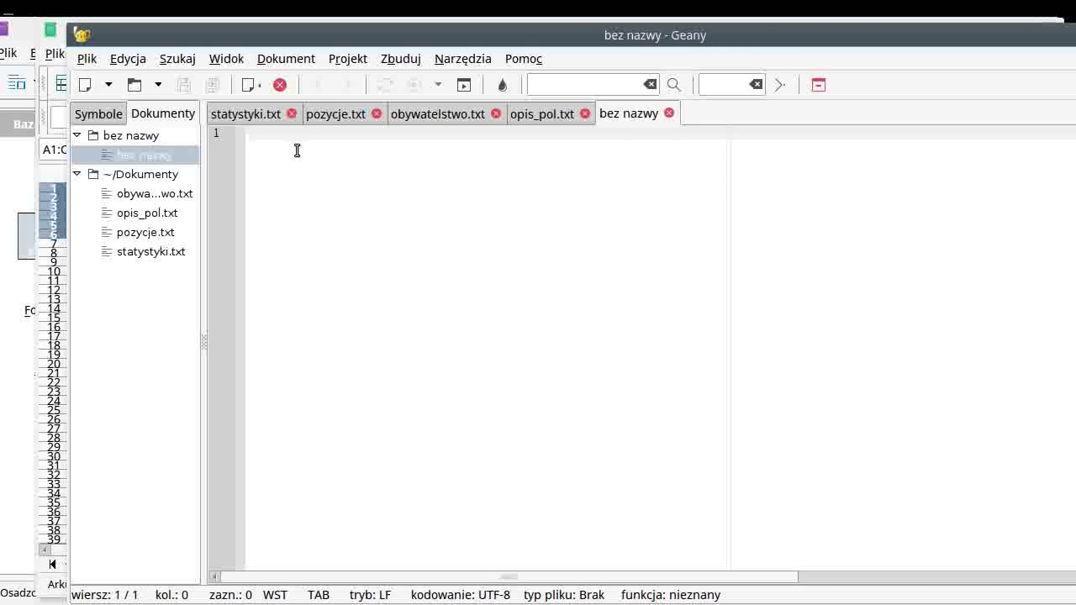
key(ctrl+v)
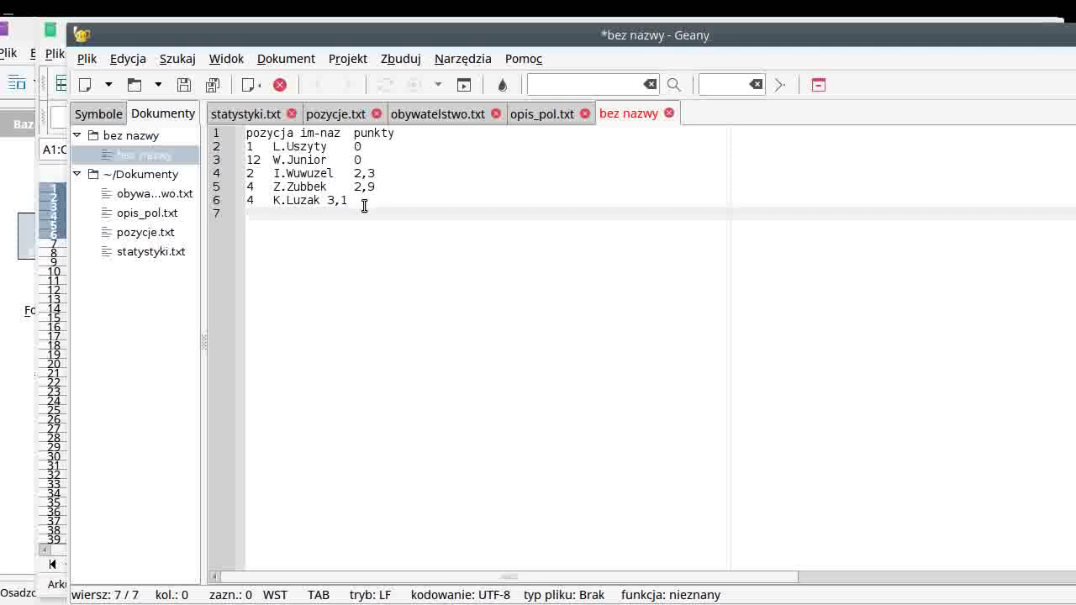
Step: Switch back to the kosz database in Base and open the result table of Kwerenda1
key(alt+Tab)
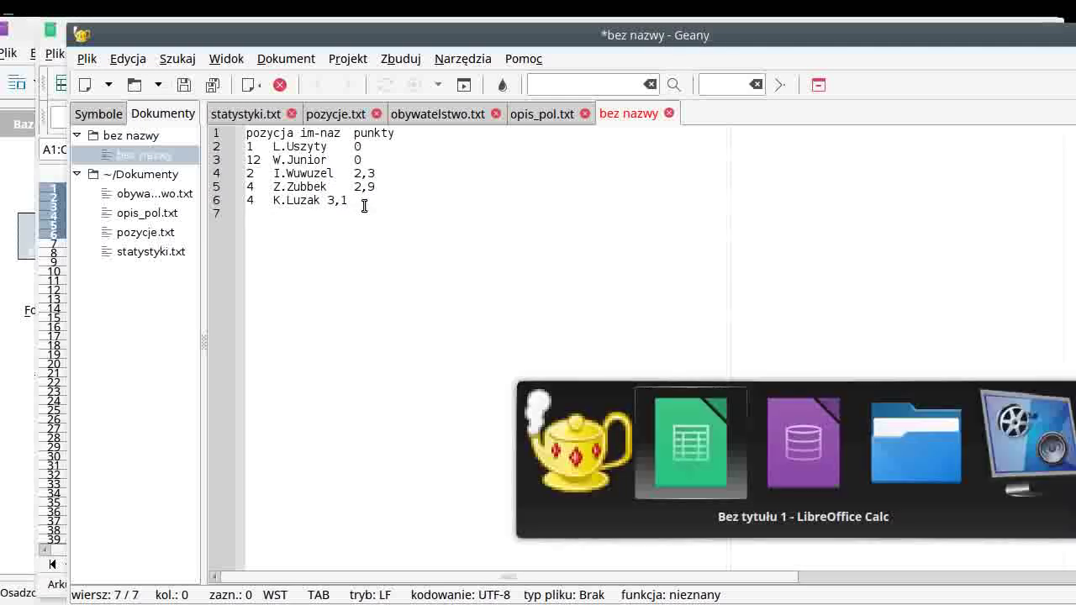
key(alt+Tab)
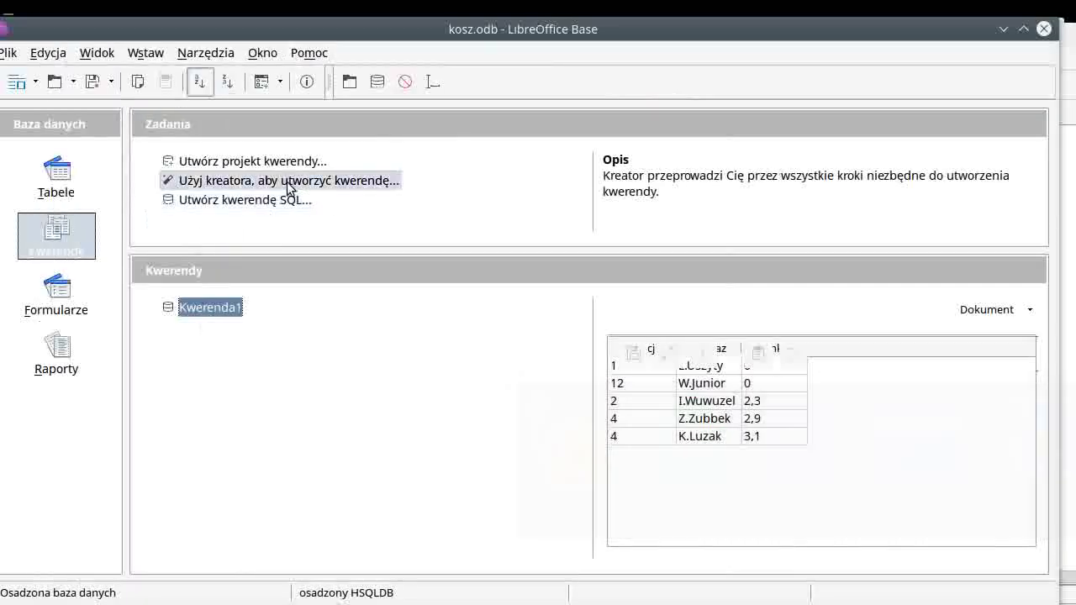
double_click(219, 309)
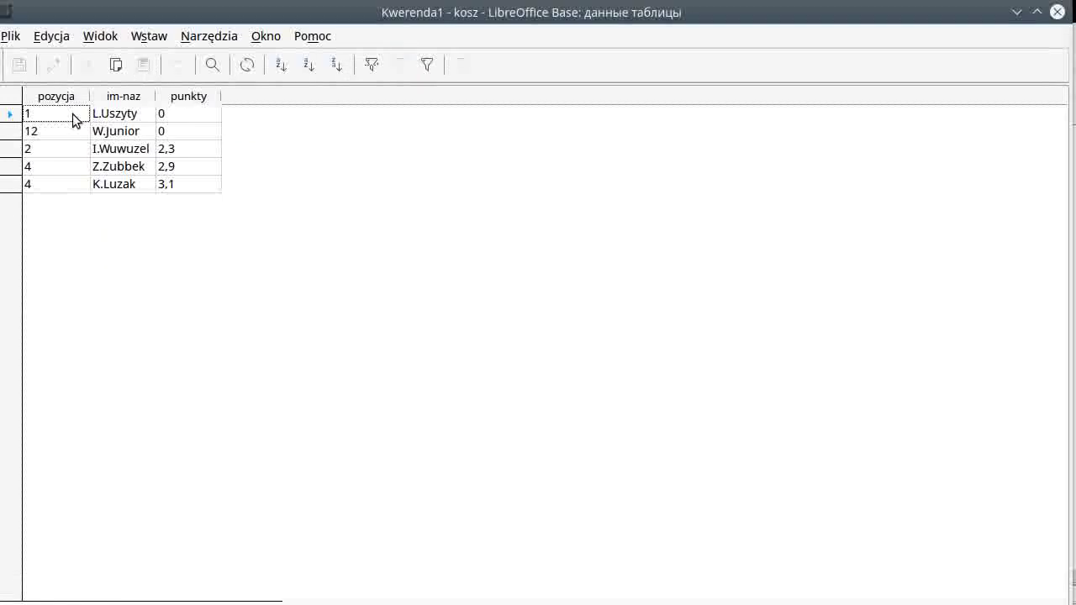
Step: Copy the selected pozycja value of the first record in Kwerenda1's result table and close the table
click(60, 42)
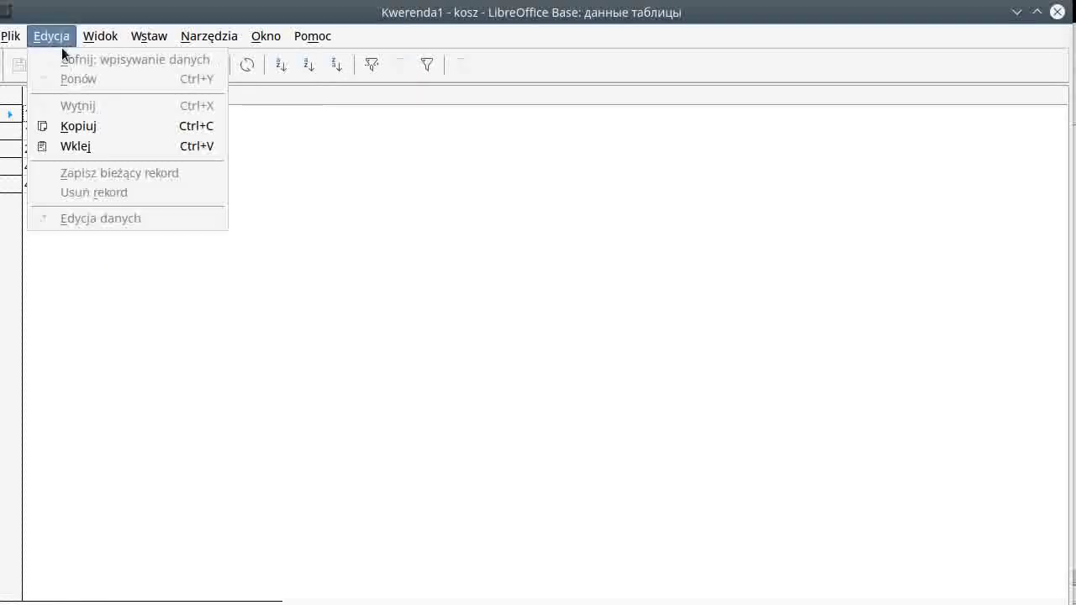
click(90, 128)
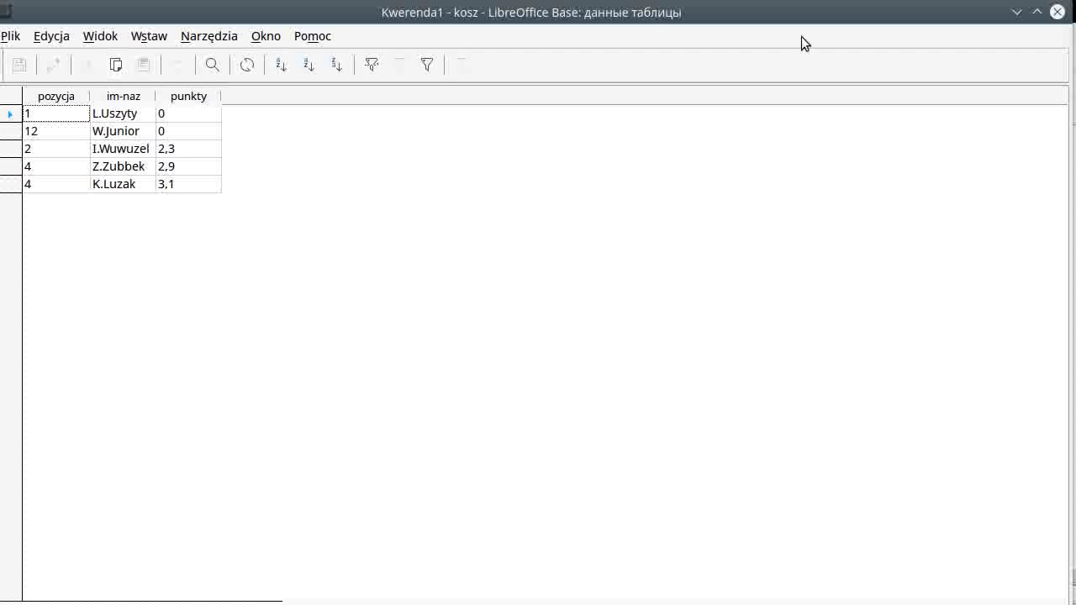
click(1057, 12)
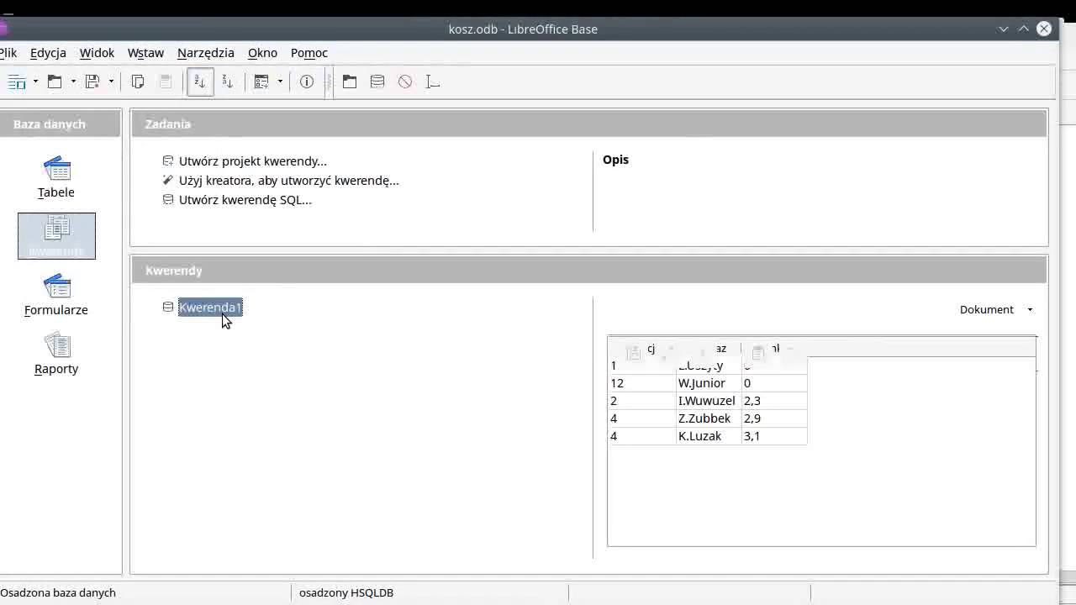
right_click(222, 313)
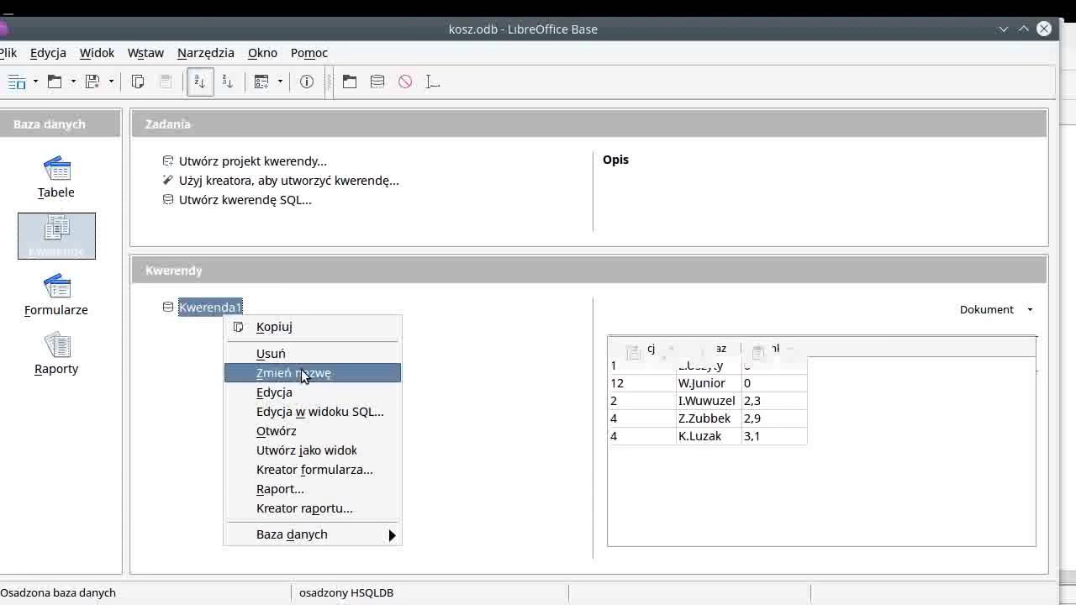
click(170, 348)
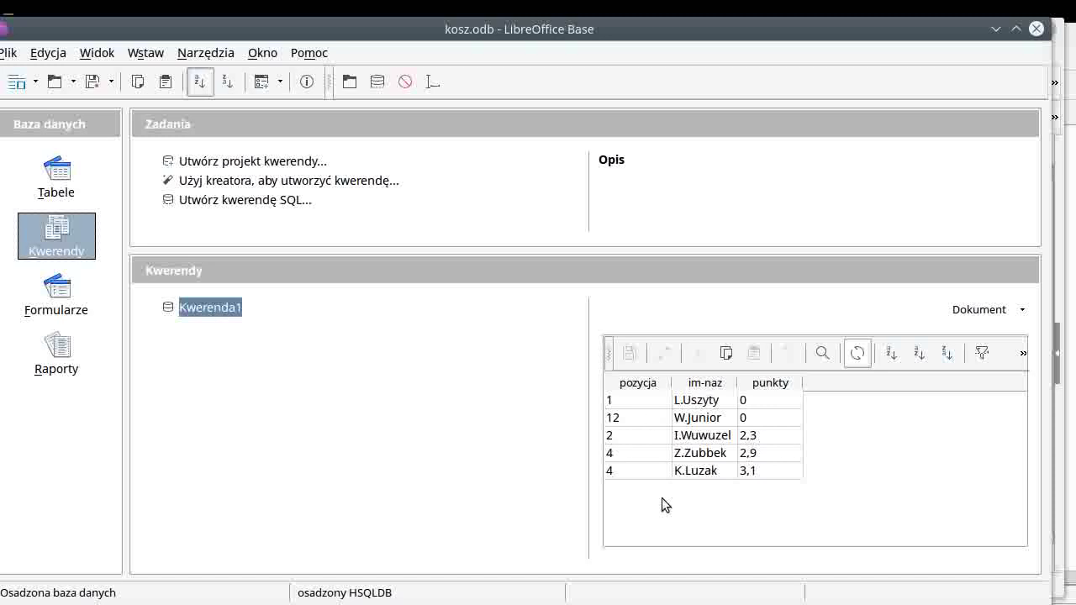
Step: Create a view named w1 from Kwerenda1 and preview it among the tables
right_click(224, 309)
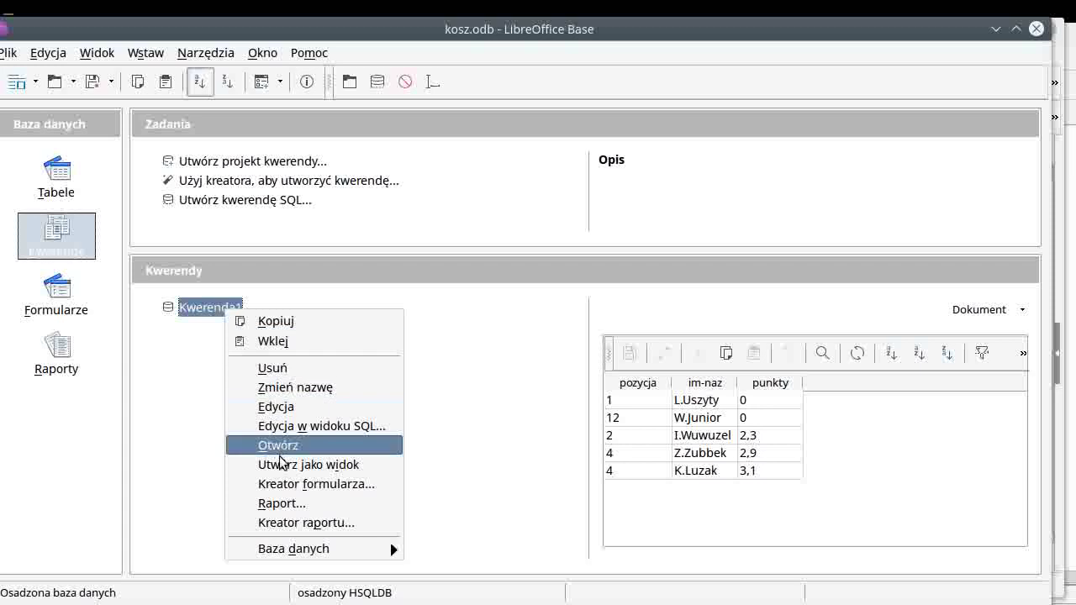
click(337, 465)
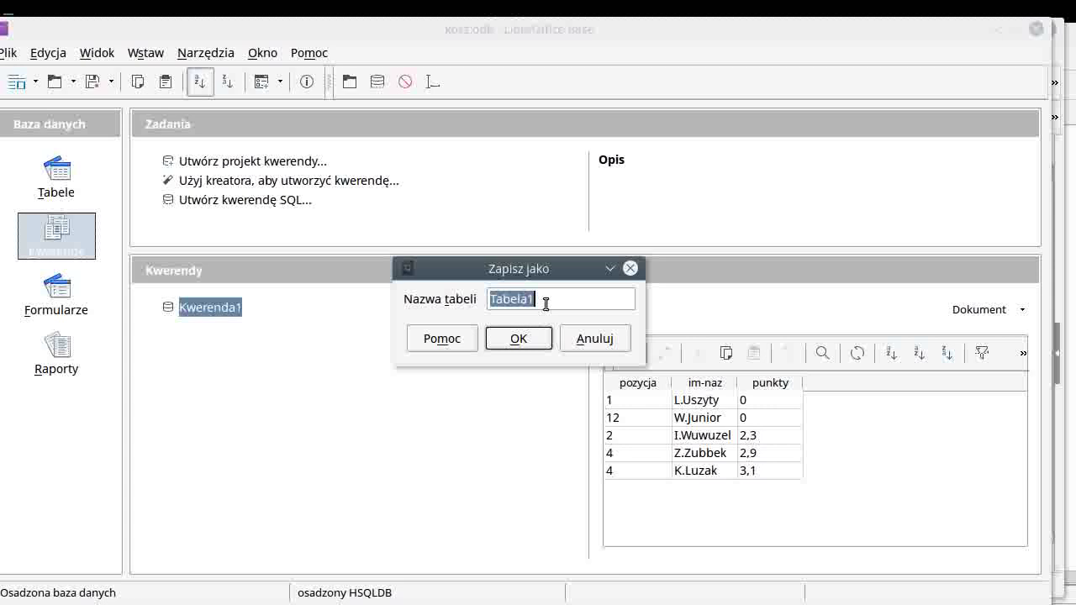
text(w1)
click(540, 337)
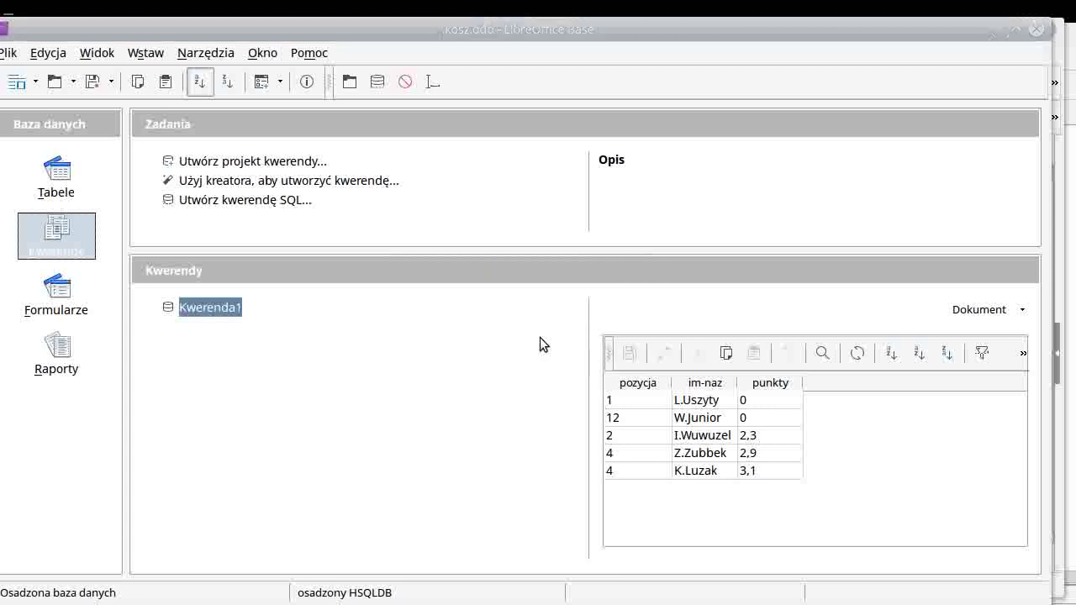
click(59, 178)
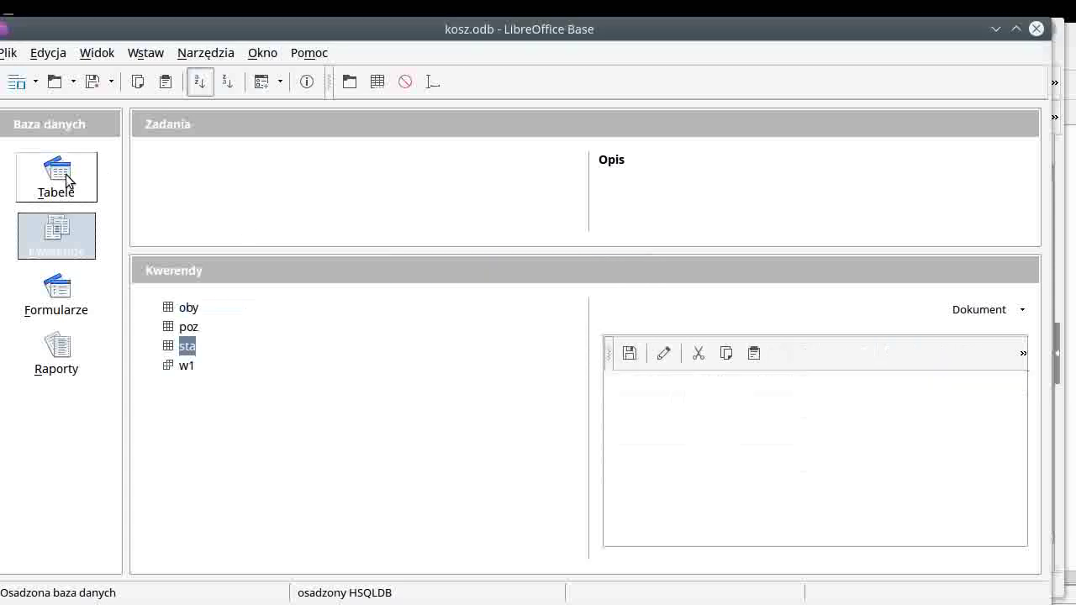
click(187, 368)
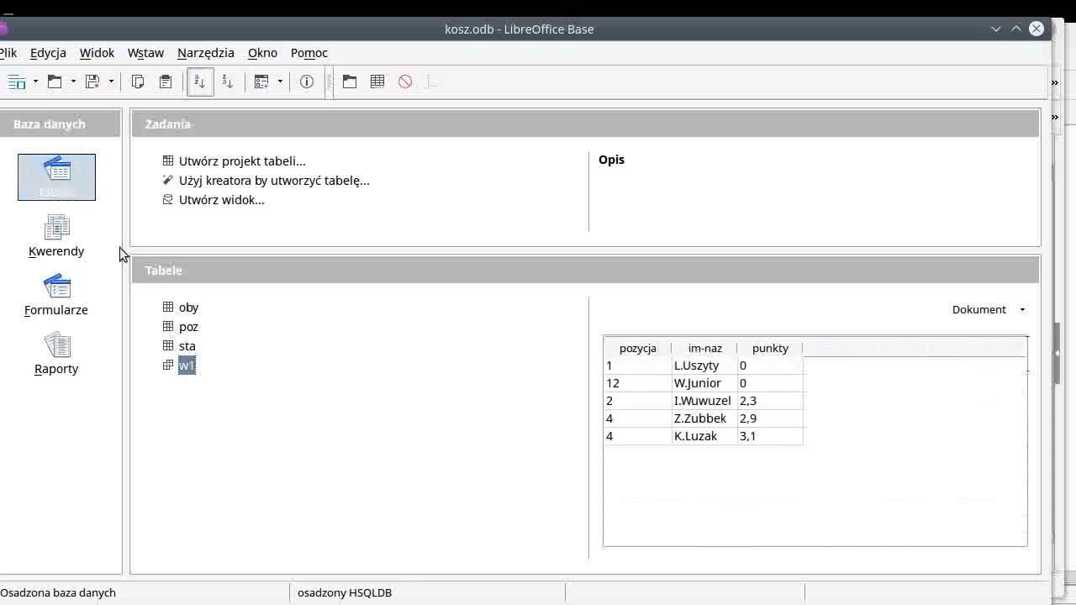
Step: Create a new SQL query with the statement select avg(punkty) from w1 and run it
click(70, 237)
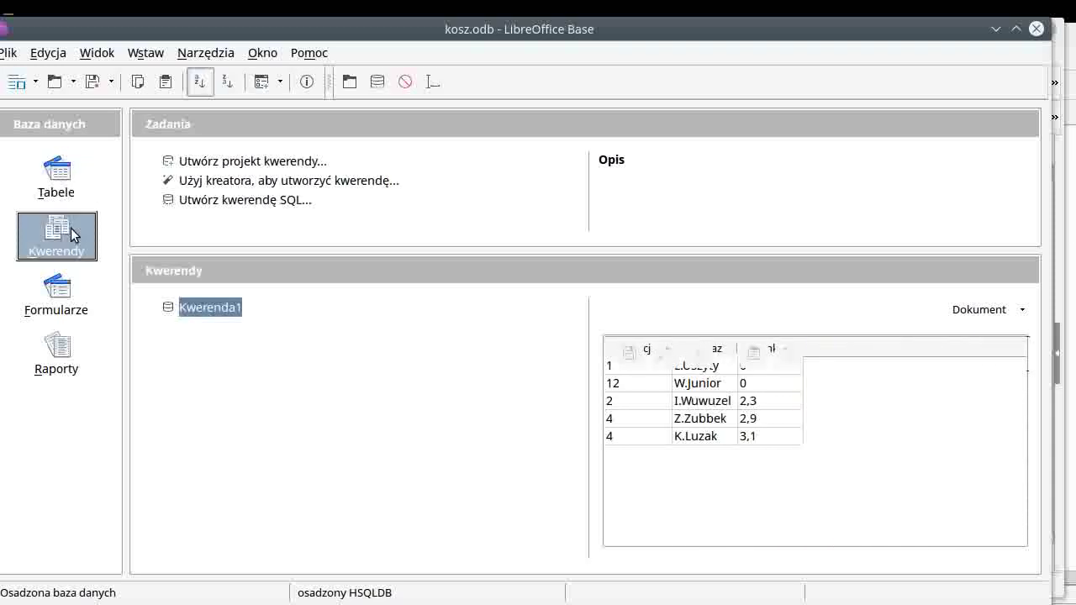
click(186, 204)
drag(353, 122, 213, 414)
click(56, 180)
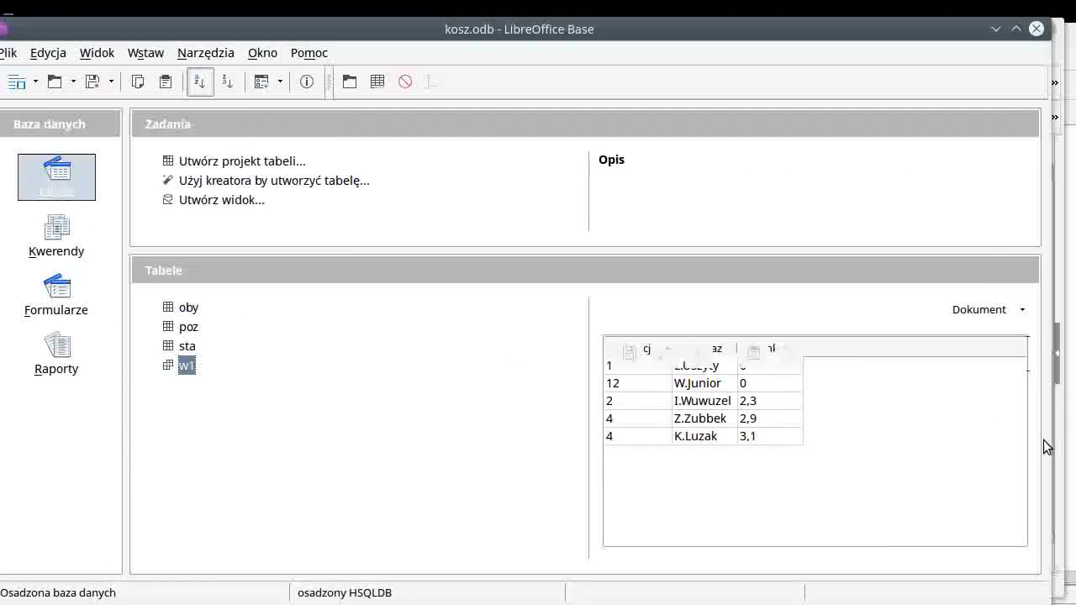
drag(1054, 444, 1033, 464)
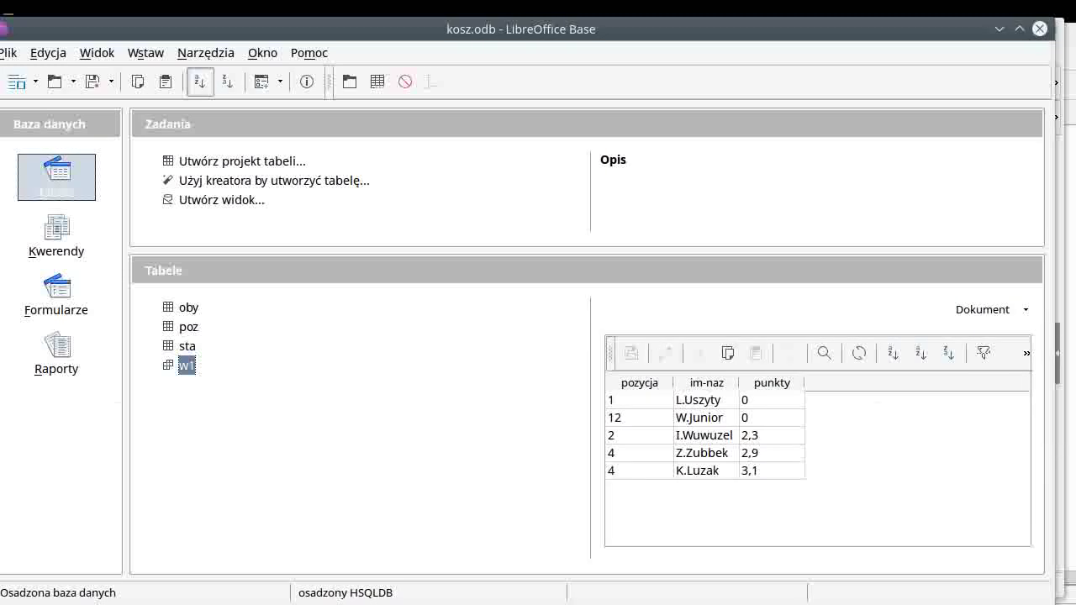
drag(604, 426, 662, 466)
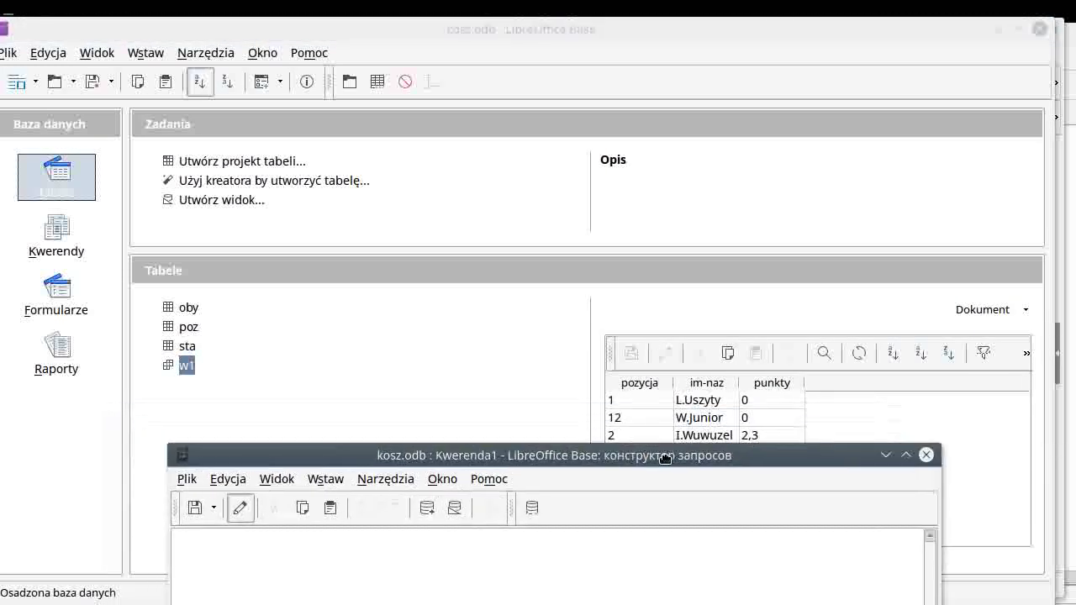
text(s)
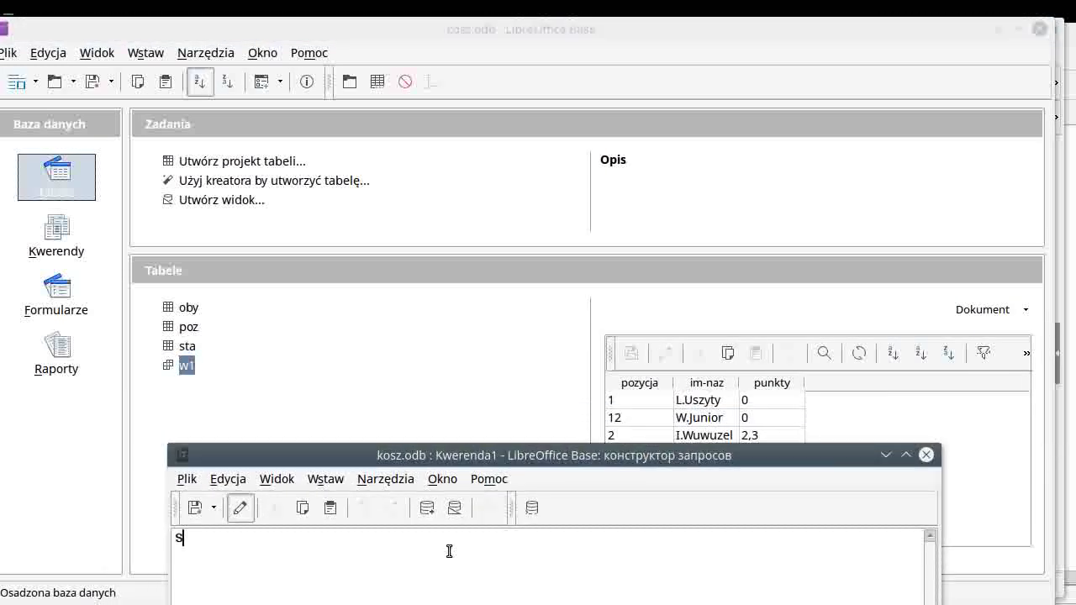
text(elect avg)
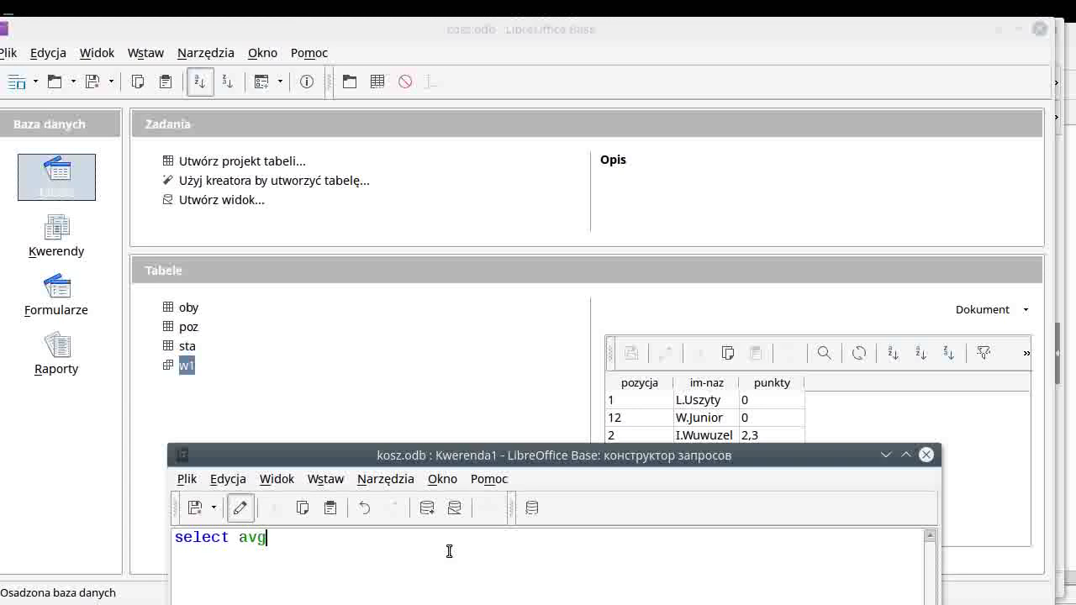
text((punkt)
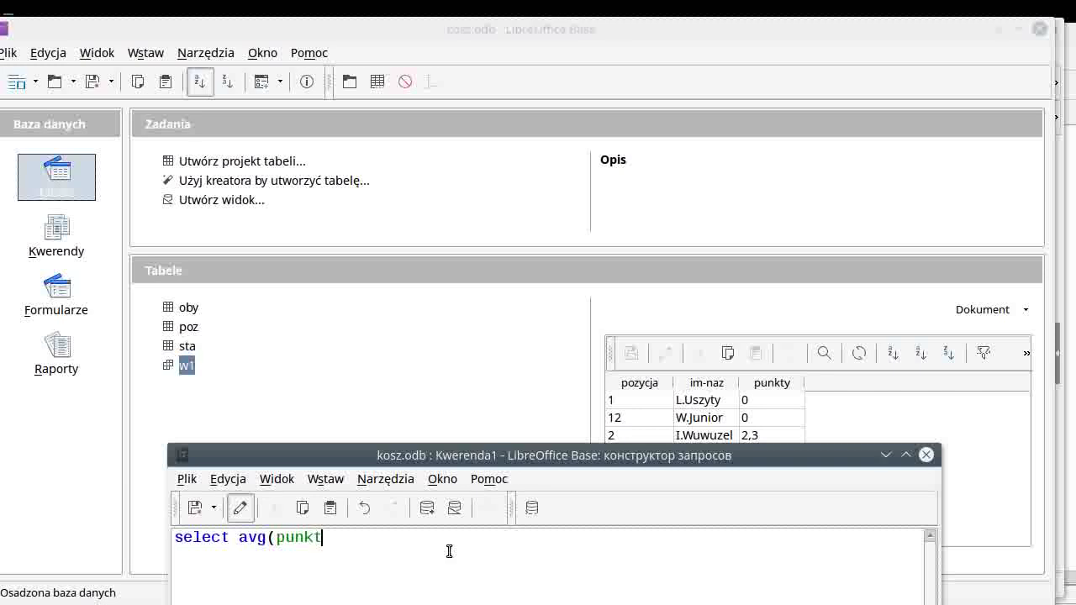
text(y) from w1)
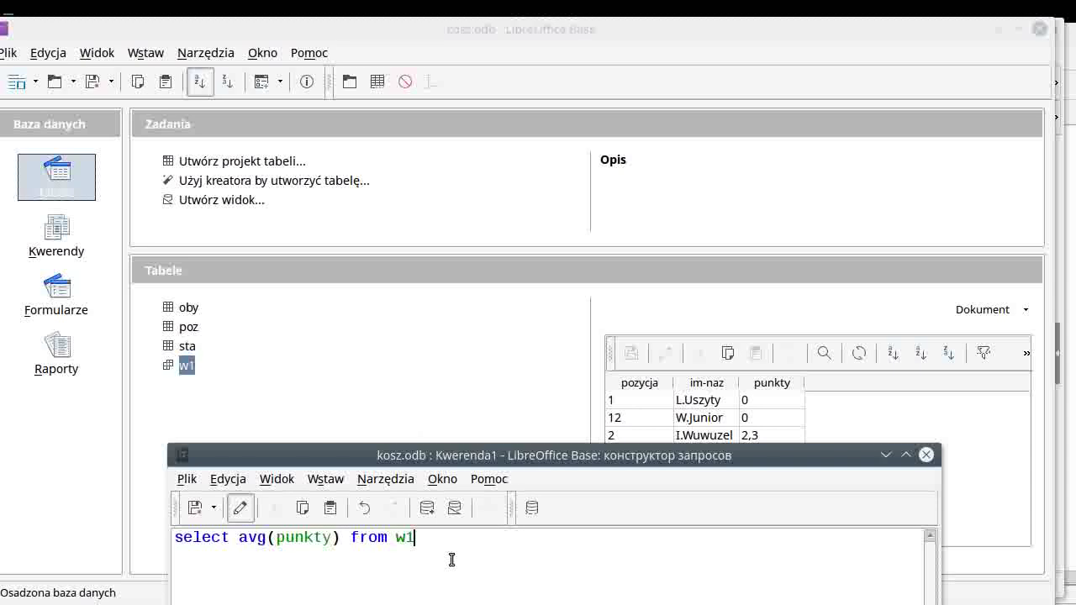
key(F5)
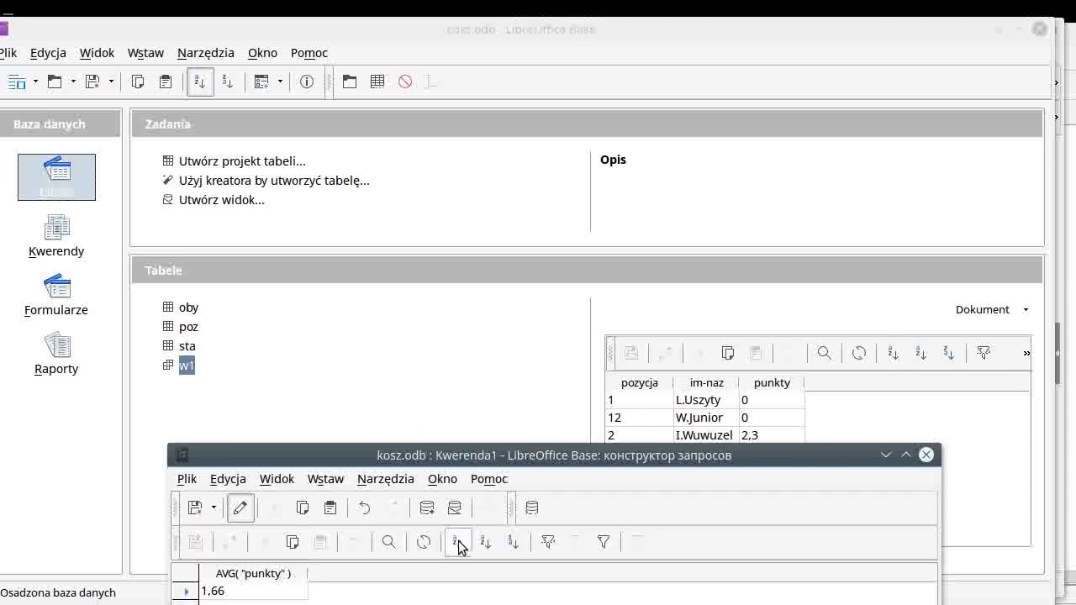
Step: Save the average points query as Kwerenda2 and close its query designer
drag(494, 455, 515, 155)
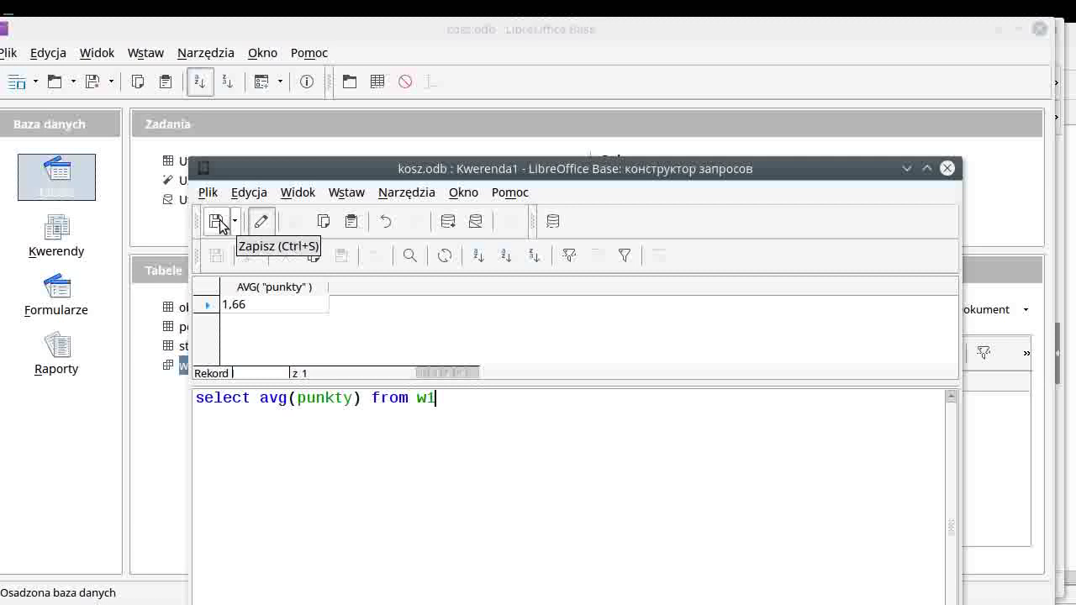
click(217, 224)
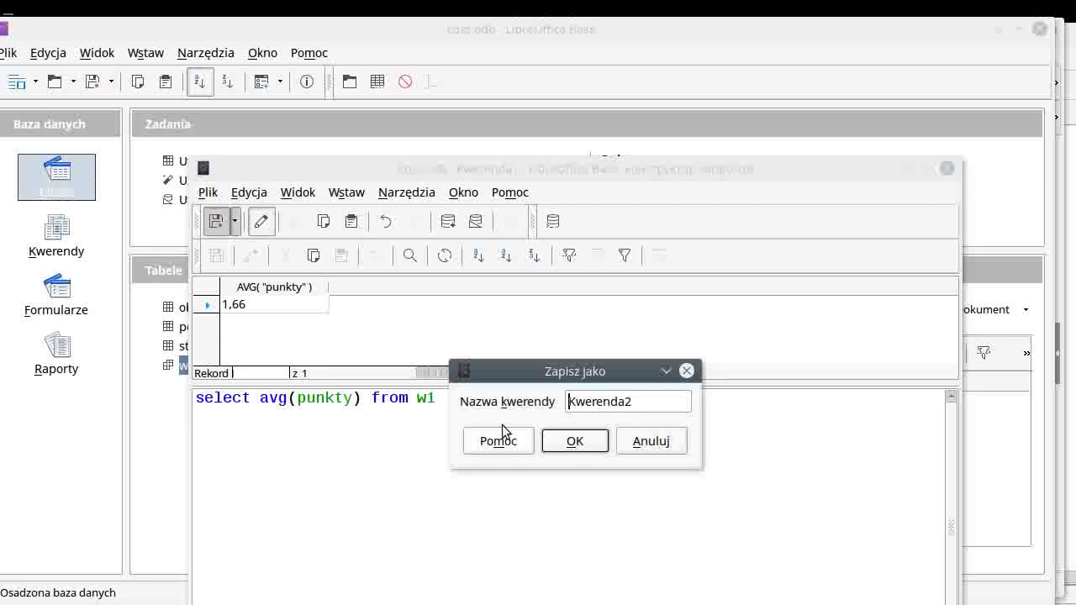
click(578, 441)
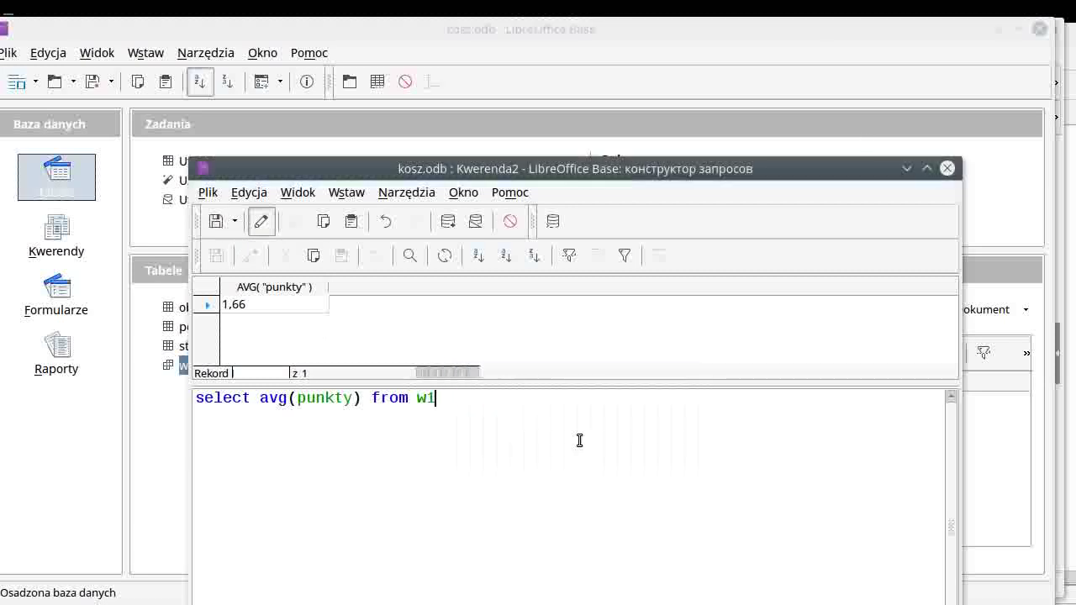
click(948, 169)
Step: Copy Kwerenda2 from the queries in Base and paste its result with the header at cell B9 of Arkusz3 in Calc
click(74, 253)
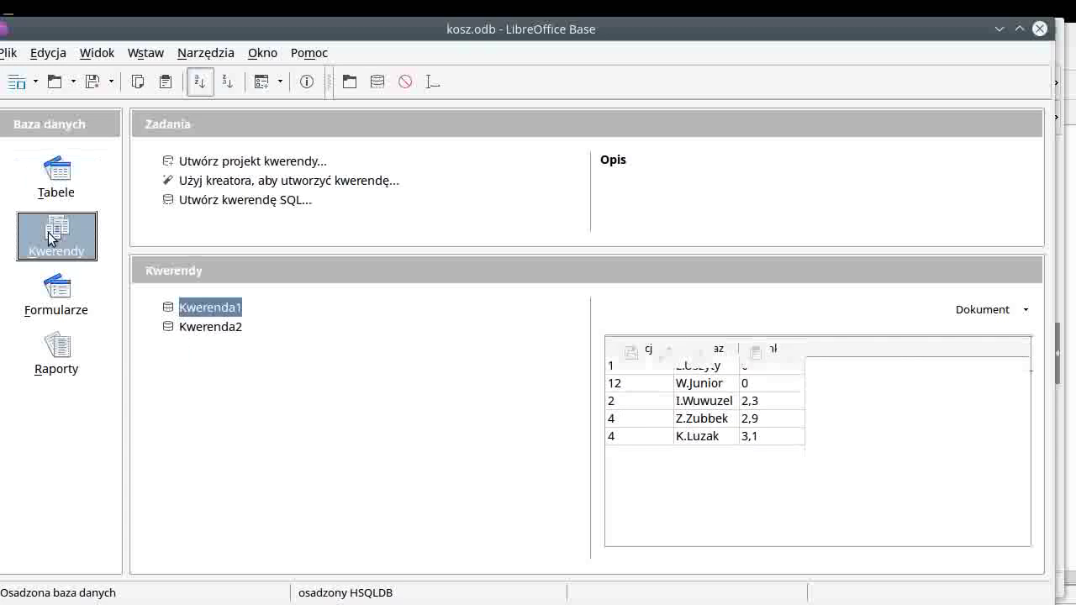
click(206, 328)
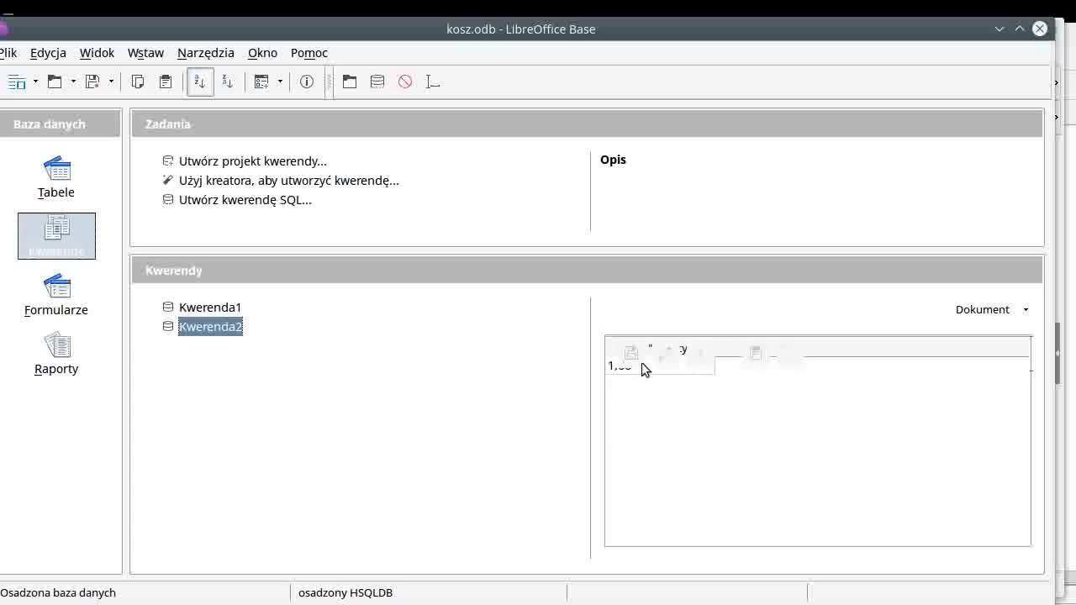
drag(1056, 403, 1060, 406)
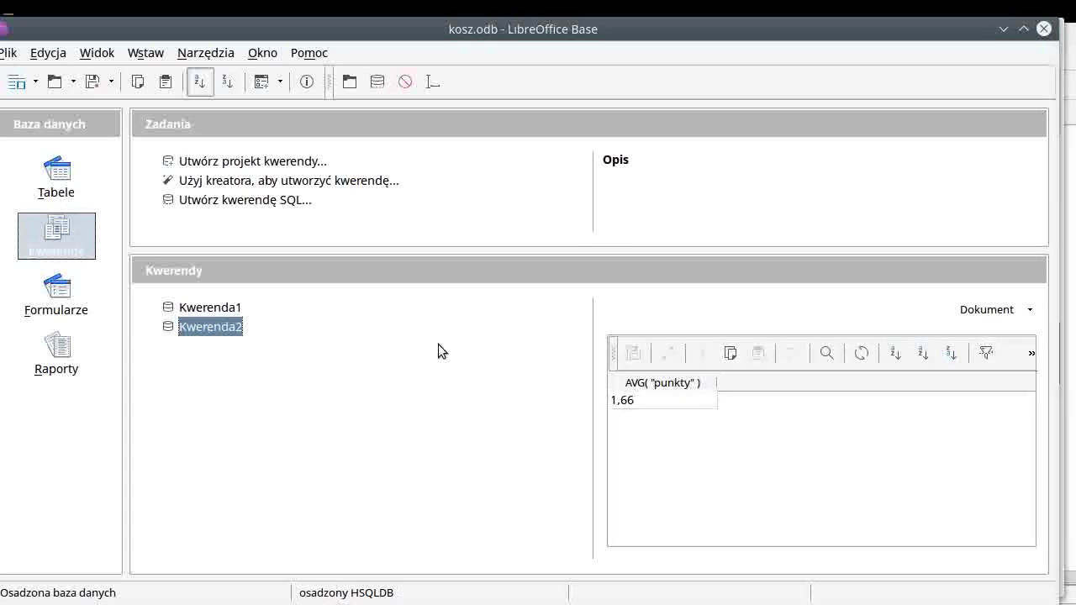
right_click(216, 329)
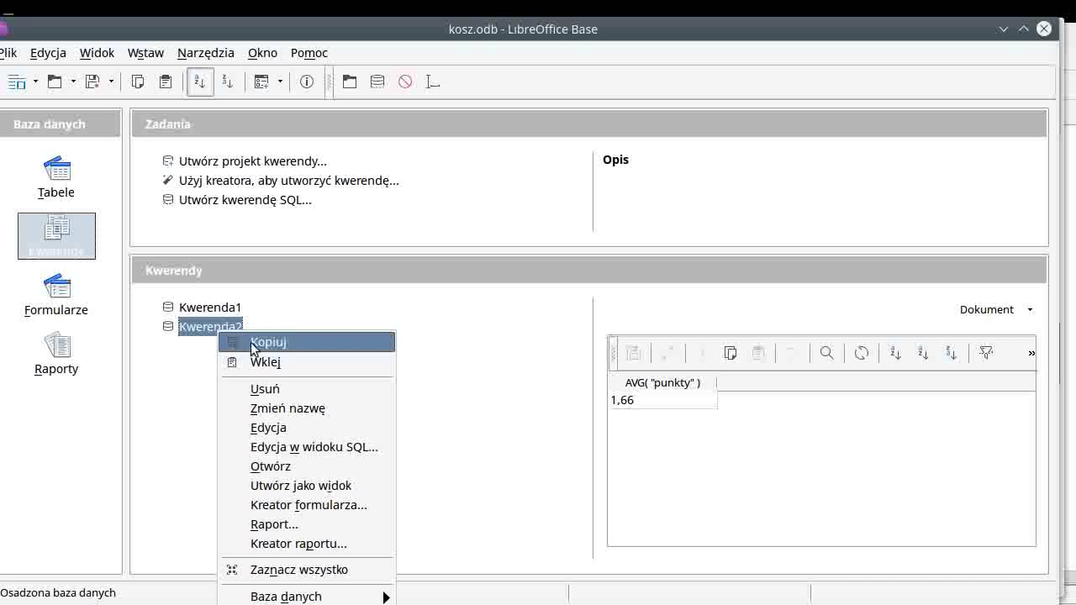
click(252, 343)
key(alt+Tab)
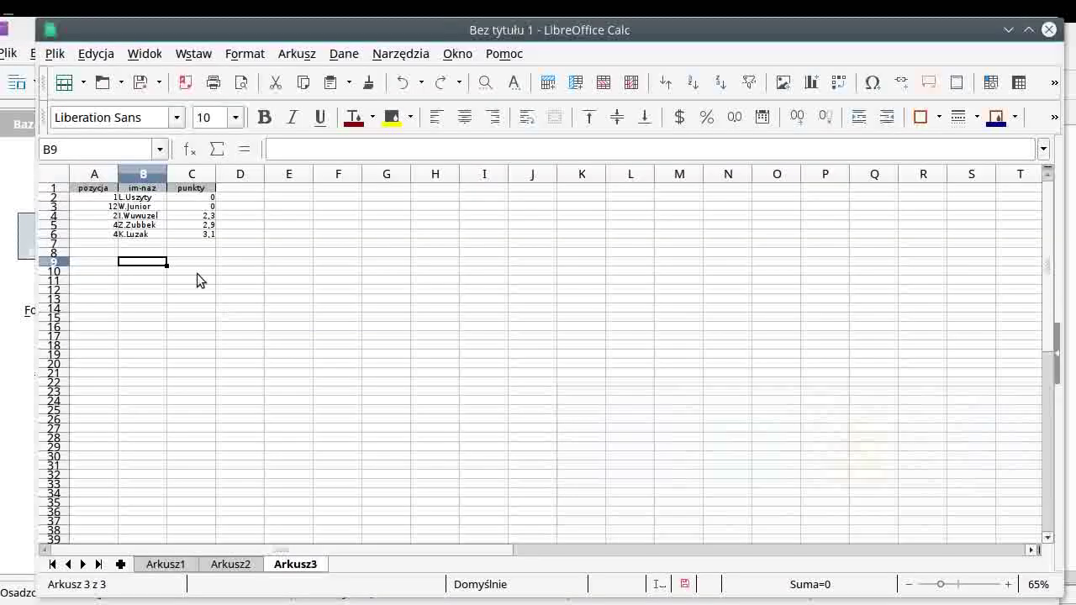
text(AVG("punkty") 1.66)
click(148, 278)
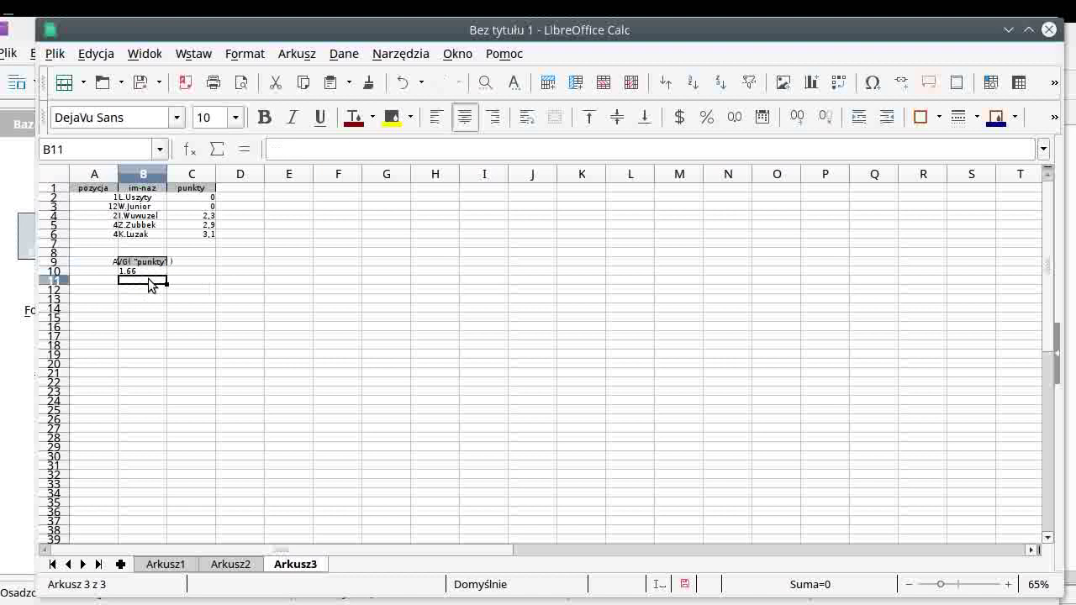
Step: Copy the range B9:B10 from Calc and paste it at line 9 of the untitled Geany document, below the first result
drag(154, 262, 156, 268)
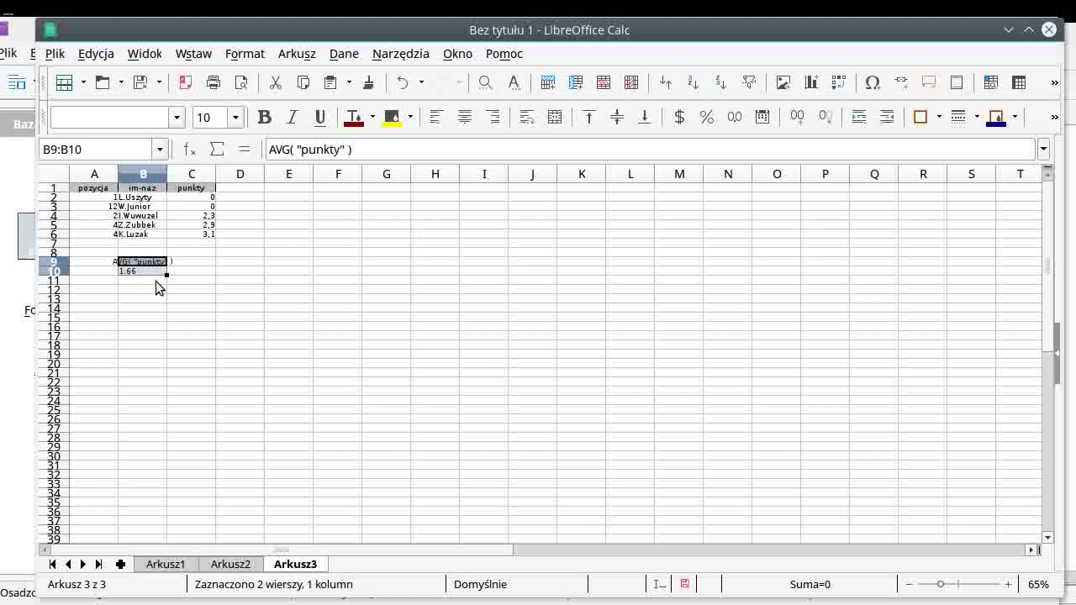
key(ctrl+c)
key(alt+Tab)
key(Tab)
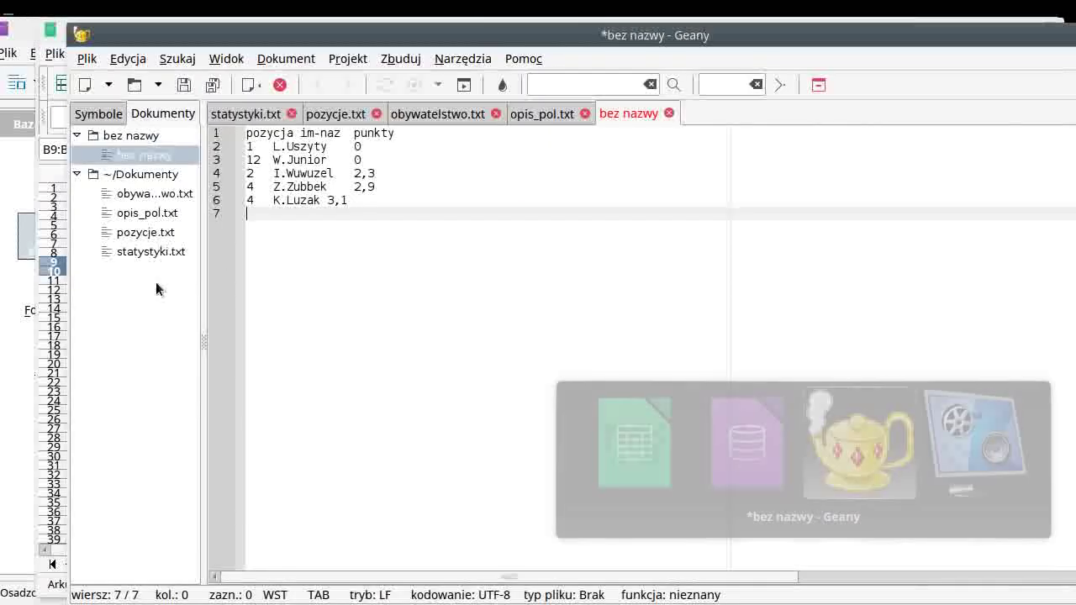
key(Return)
key(Return)
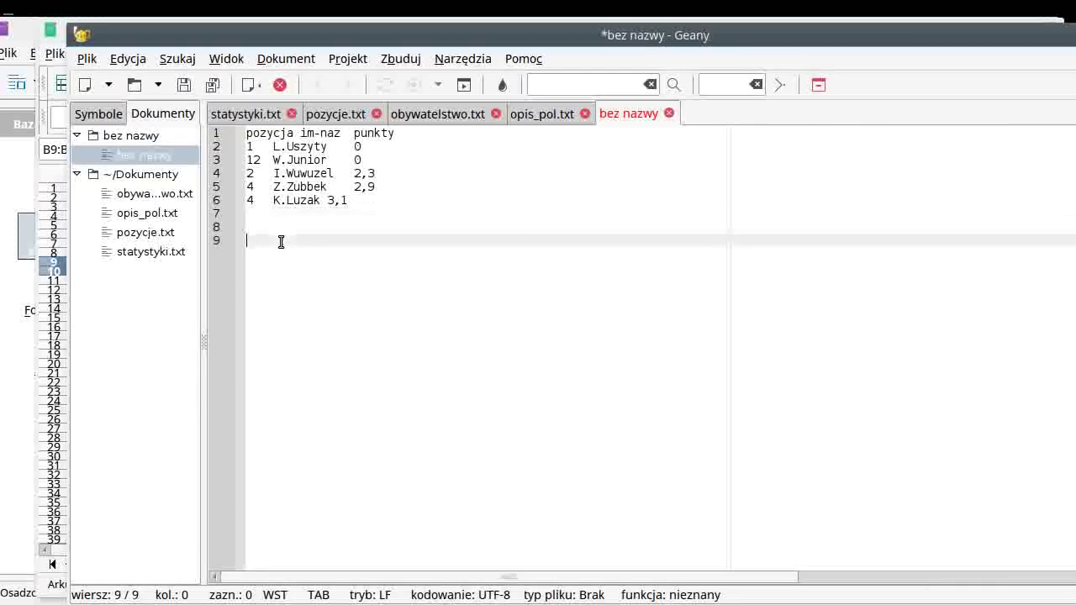
key(ctrl+v)
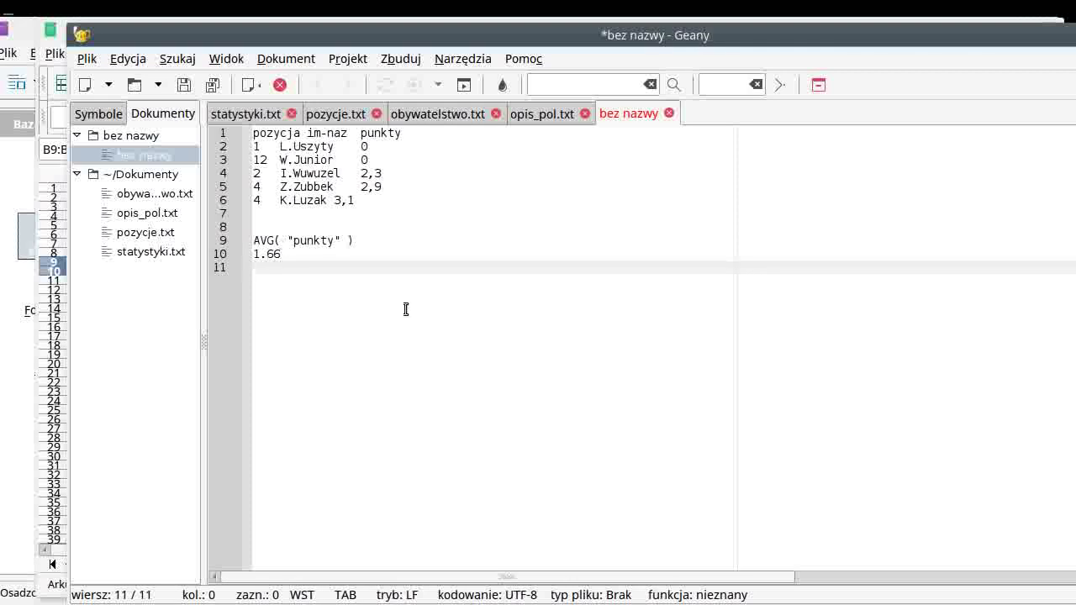
Step: Review the Gwenview notes on possible import, export and relation errors, and switch to the koszykowka database in Base
key(alt+Tab)
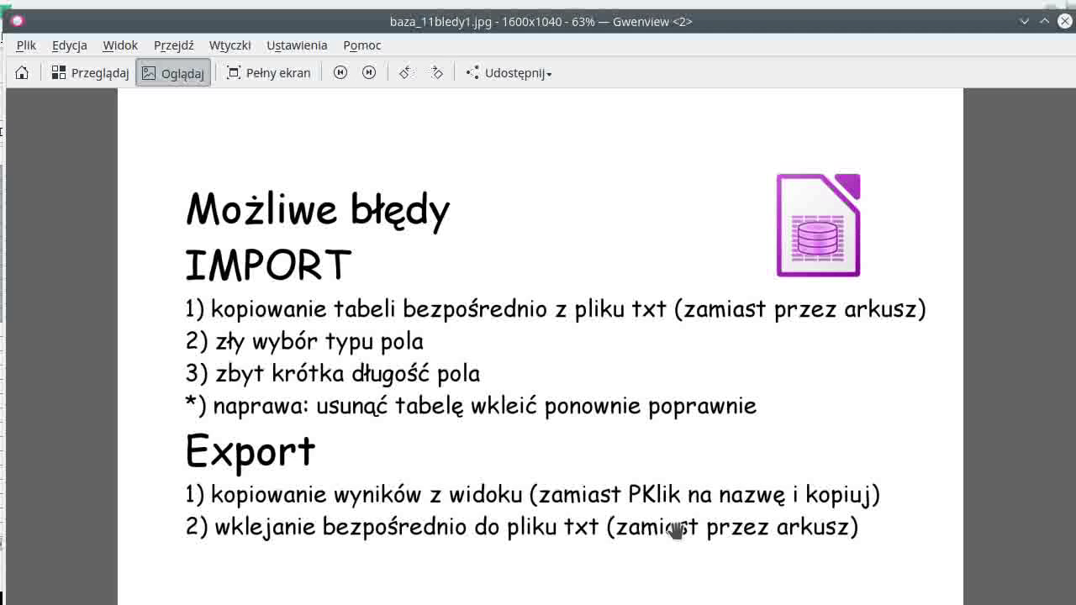
key(space)
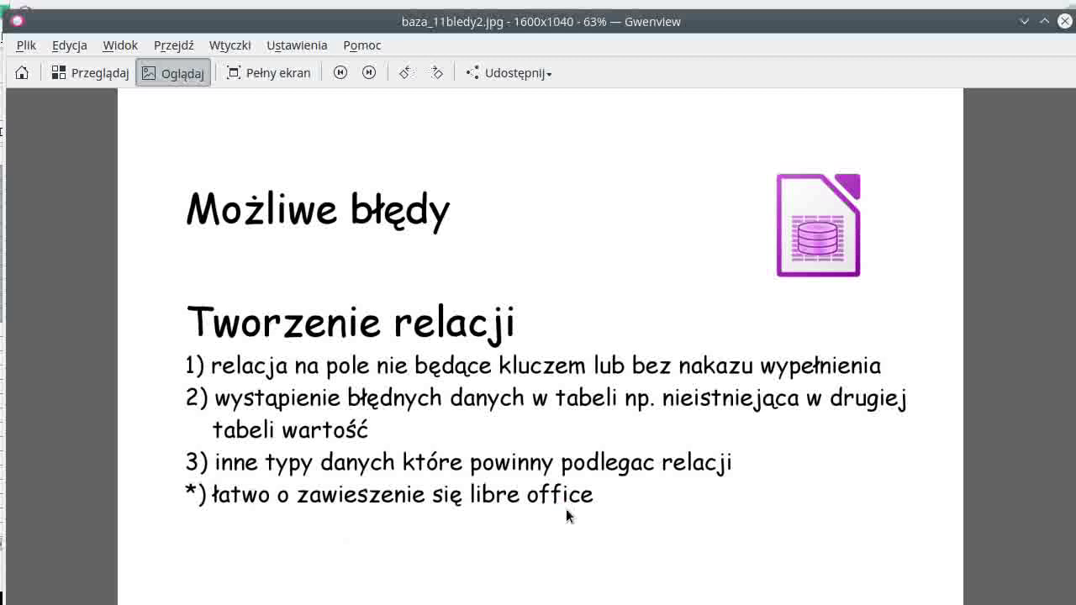
key(alt+Tab)
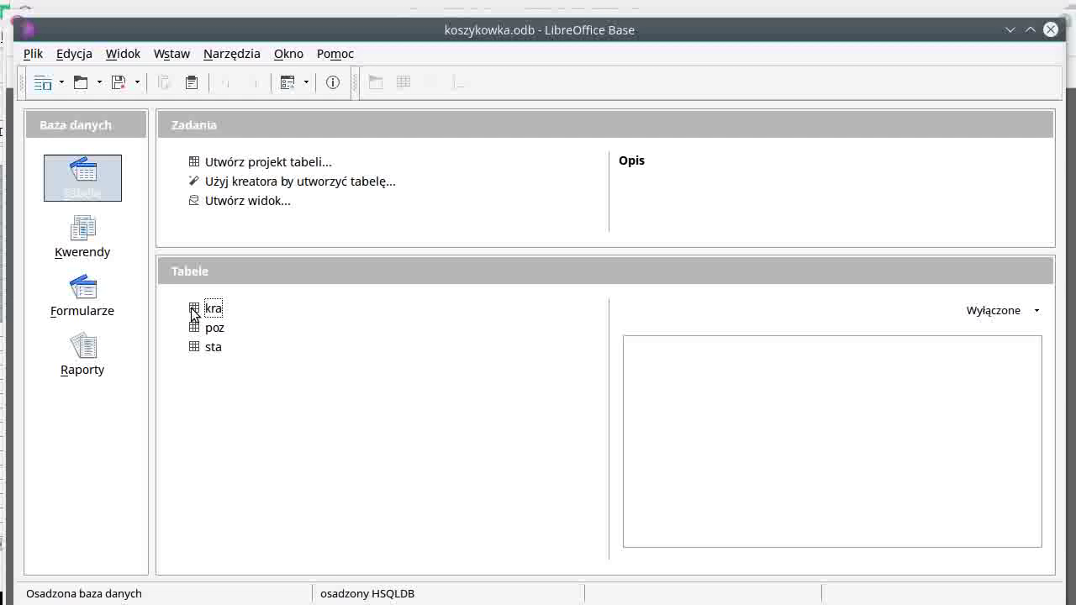
Step: Make pozycja the primary key of the poz table, and save and close its design
click(193, 351)
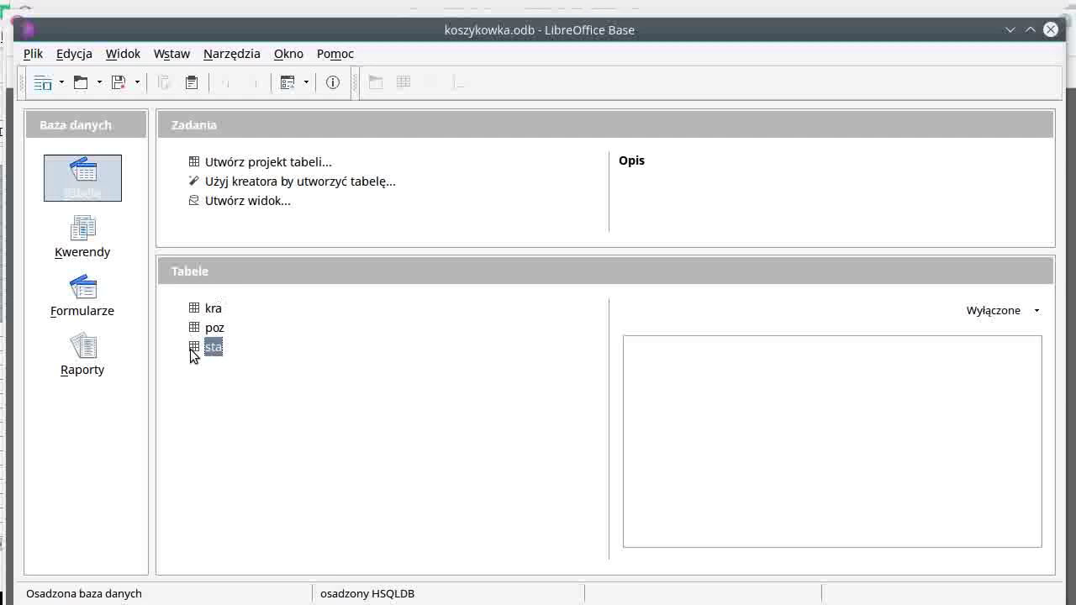
click(198, 330)
right_click(199, 330)
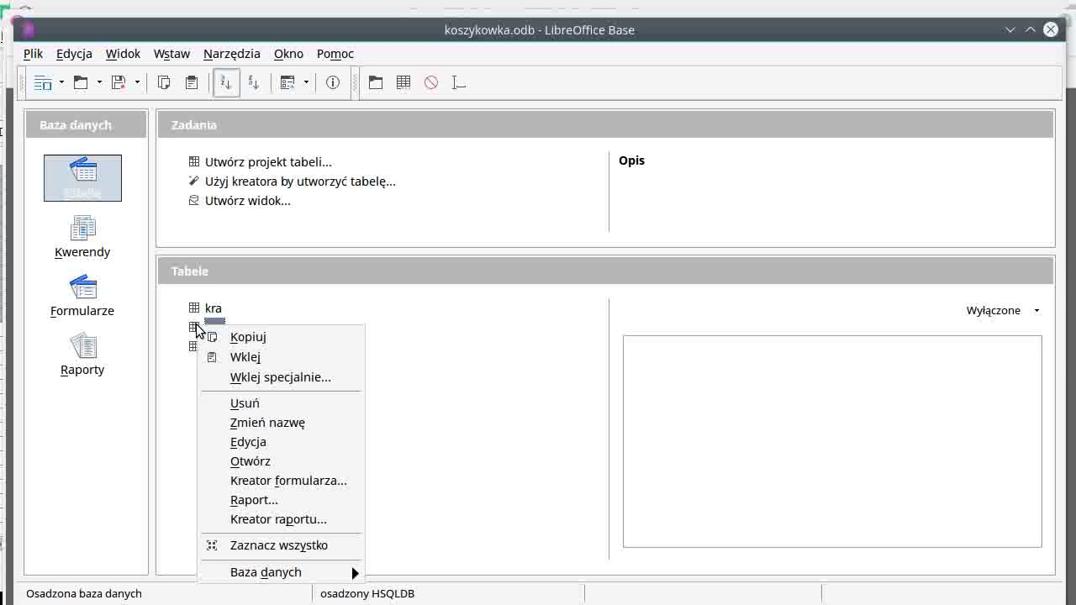
click(268, 442)
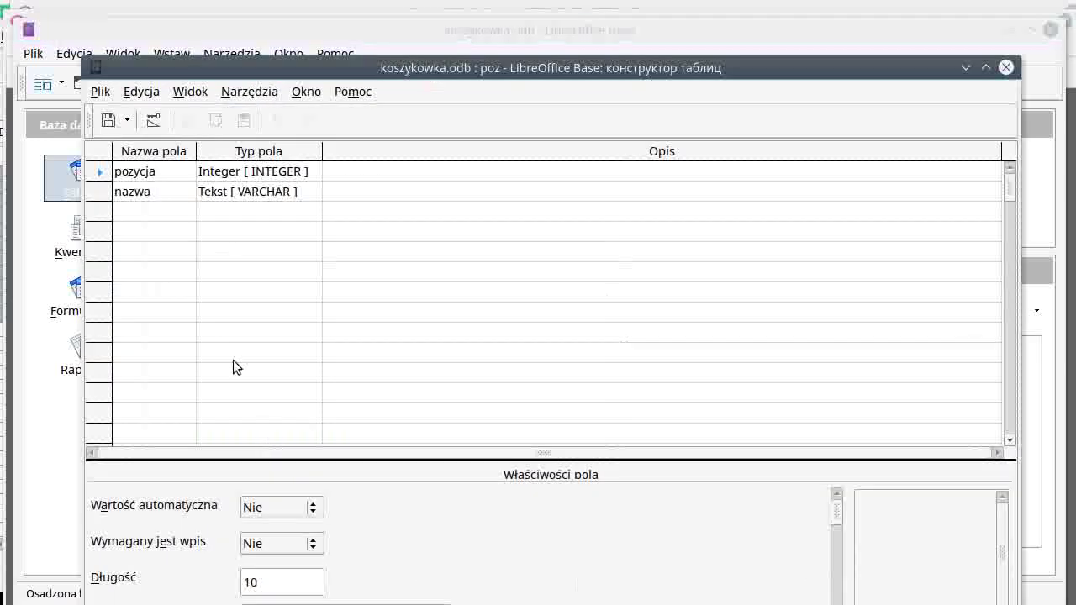
click(100, 172)
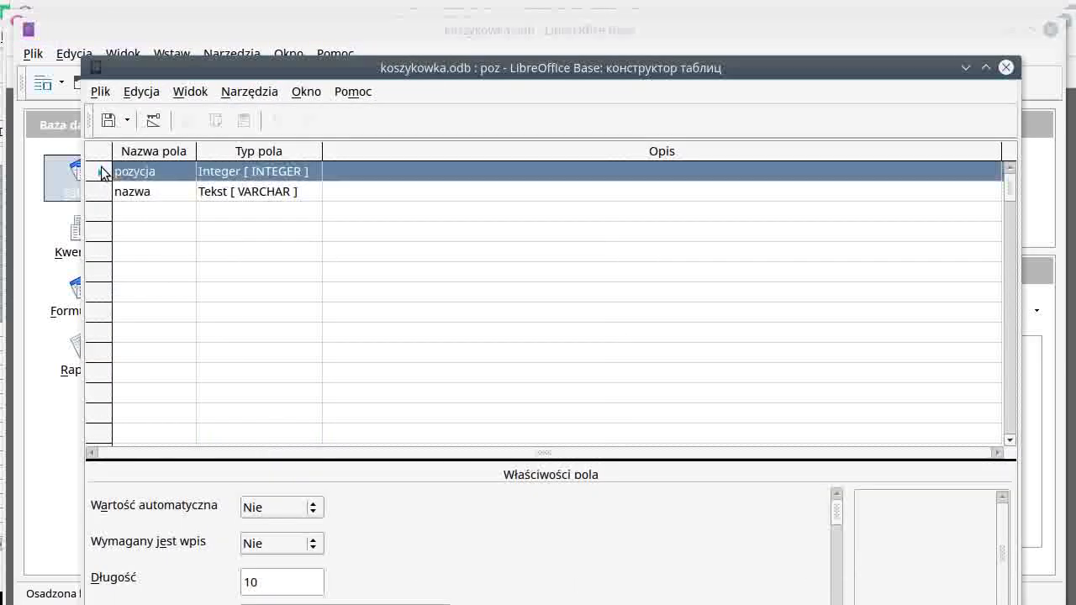
right_click(102, 172)
click(171, 264)
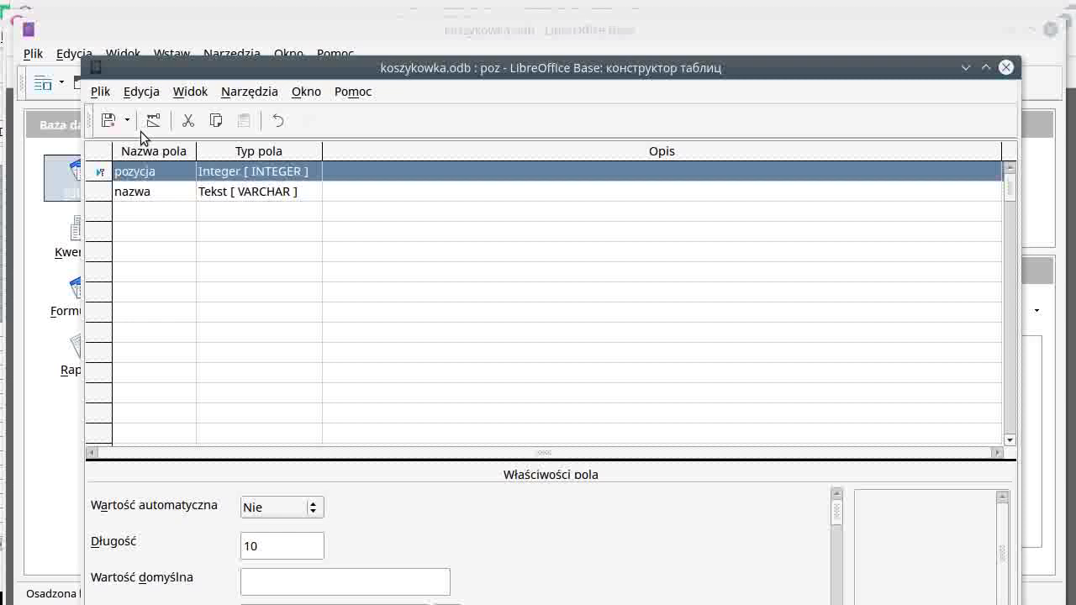
click(1007, 67)
Step: Make kraj the primary key of the kra table, and save and close its design
click(214, 310)
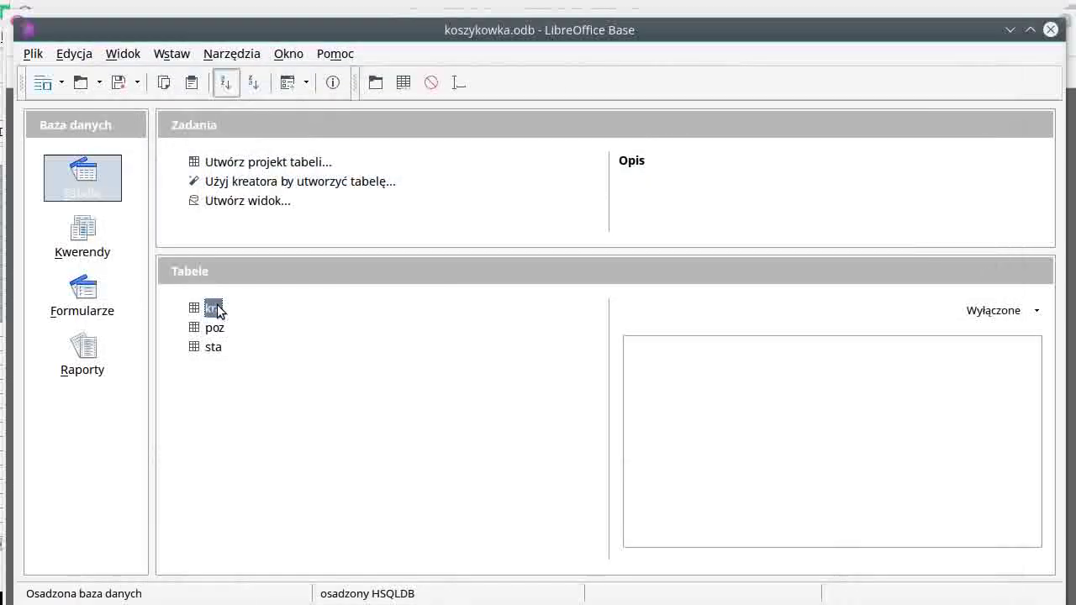
right_click(216, 312)
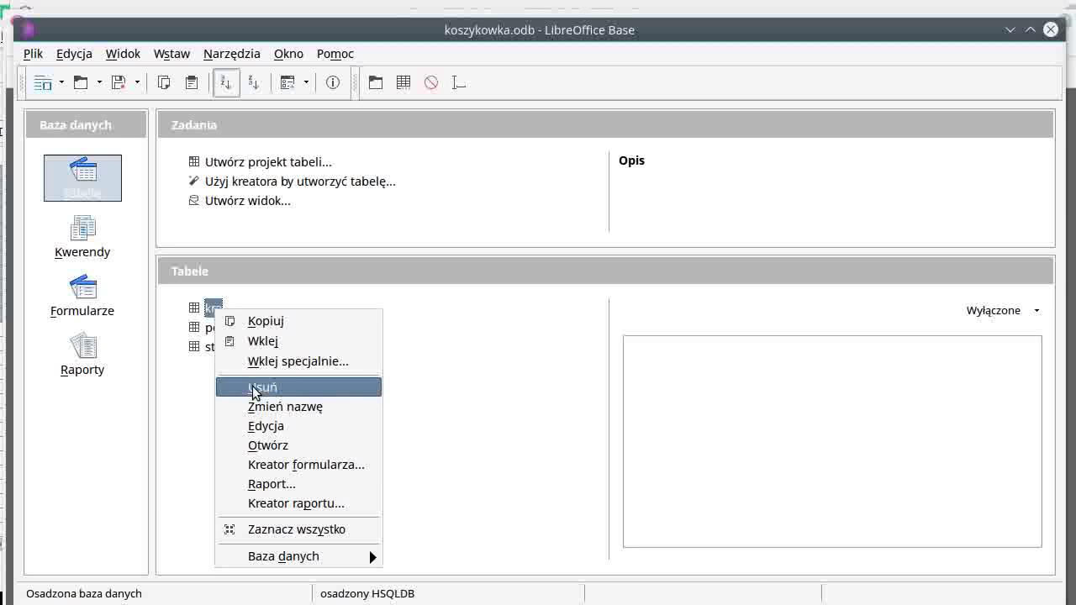
click(274, 425)
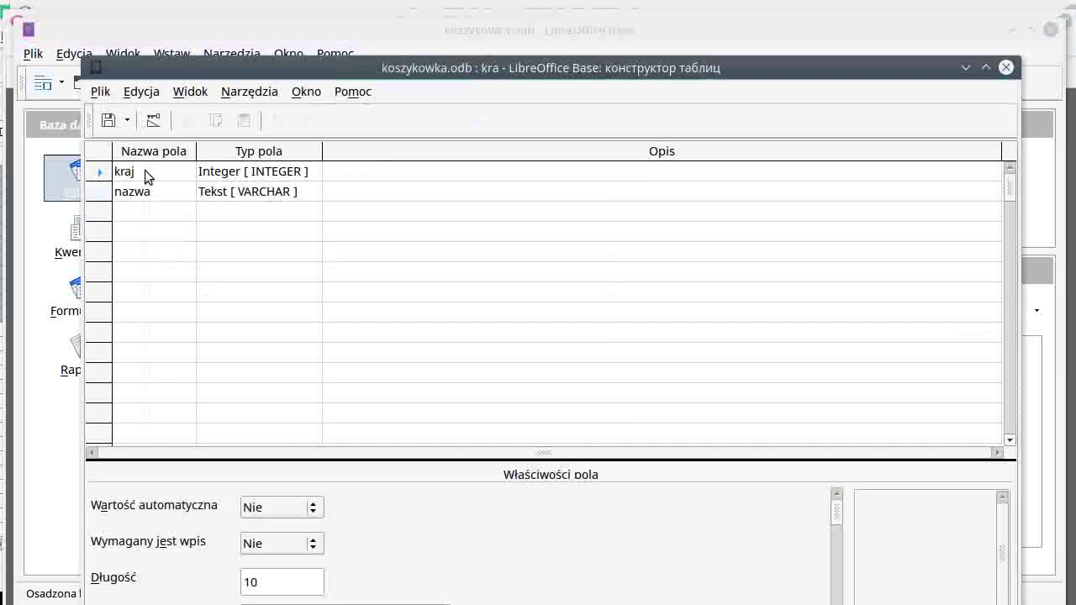
click(100, 177)
right_click(99, 177)
click(138, 269)
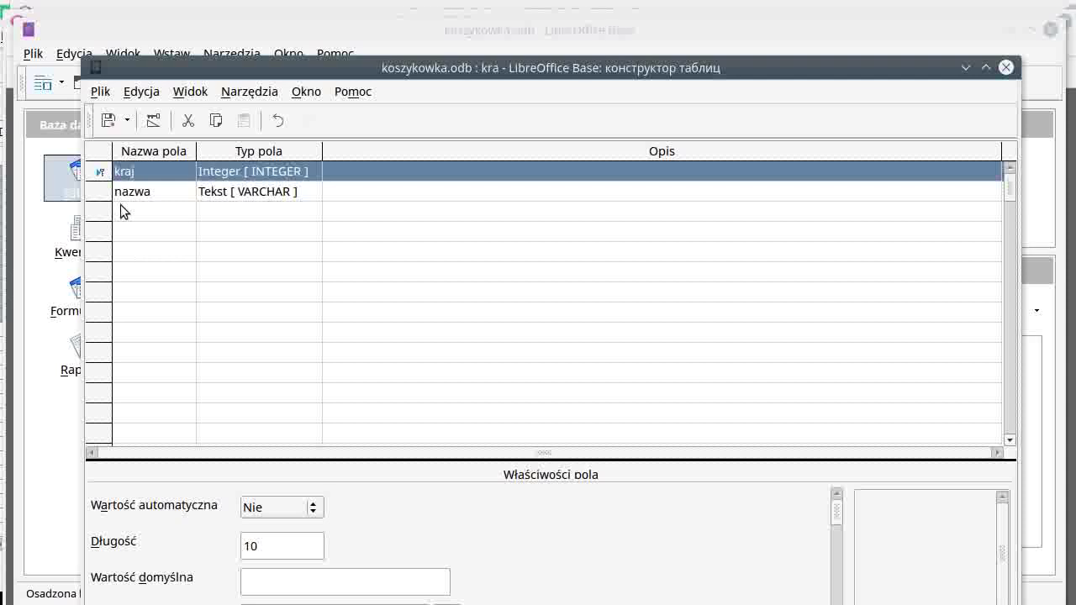
click(108, 120)
click(1006, 67)
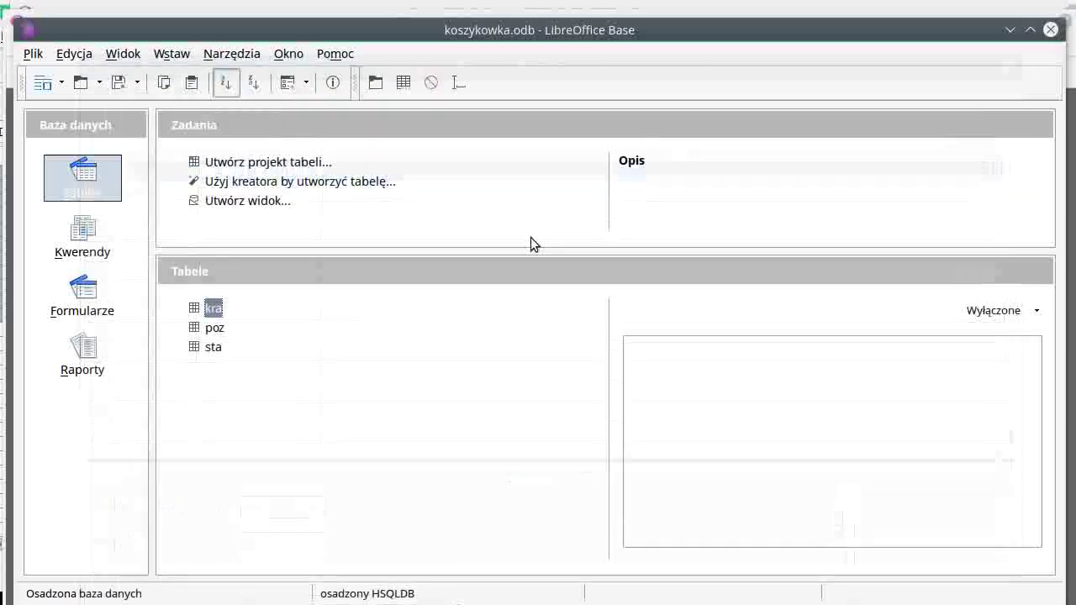
Step: Open the sta table's design and make umowa-nr its primary key
click(215, 350)
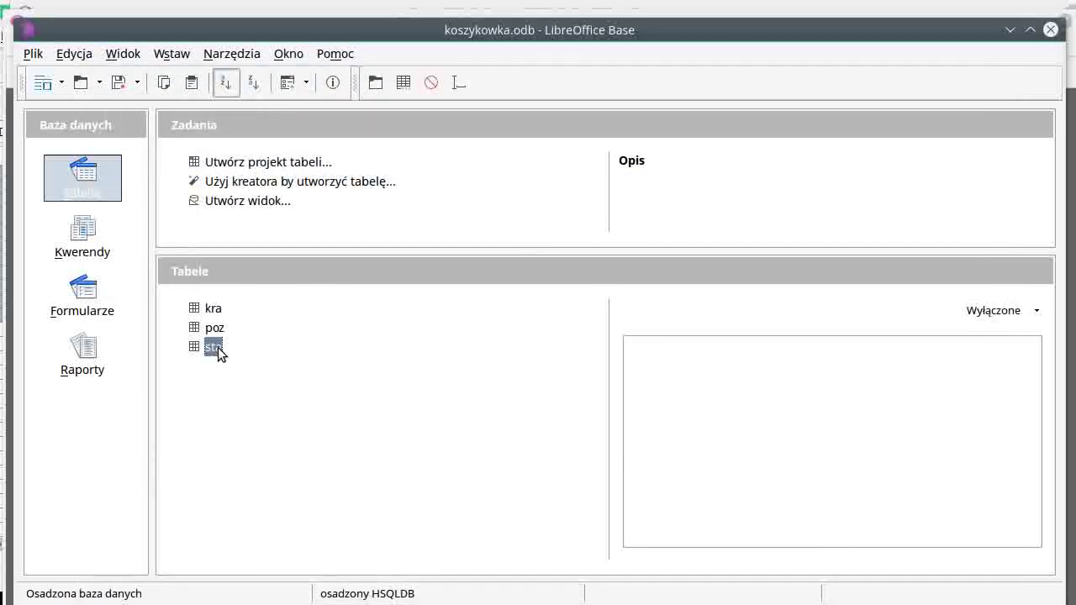
right_click(217, 351)
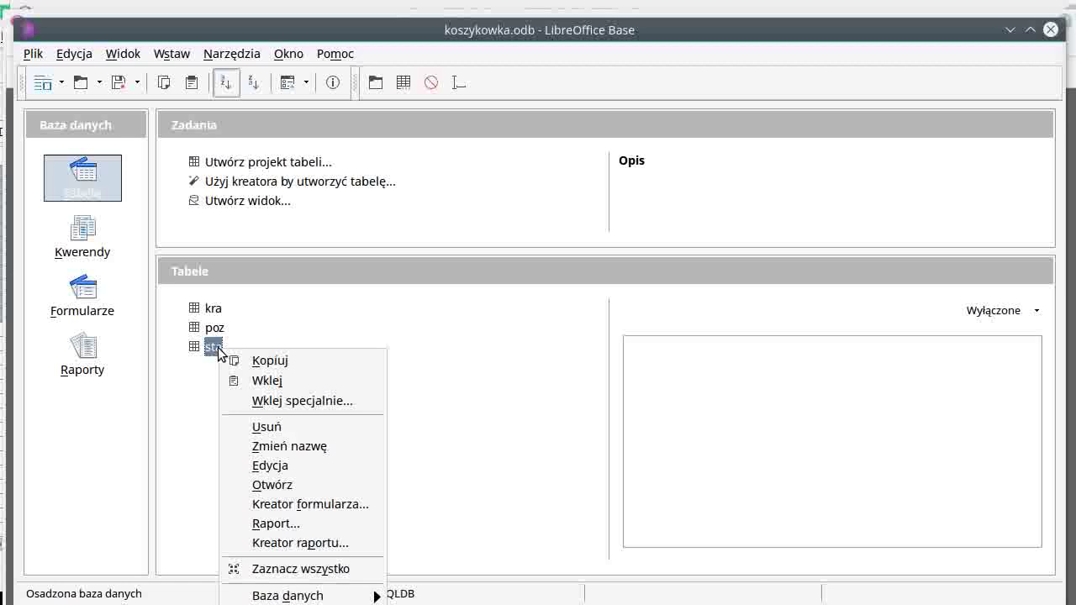
click(303, 467)
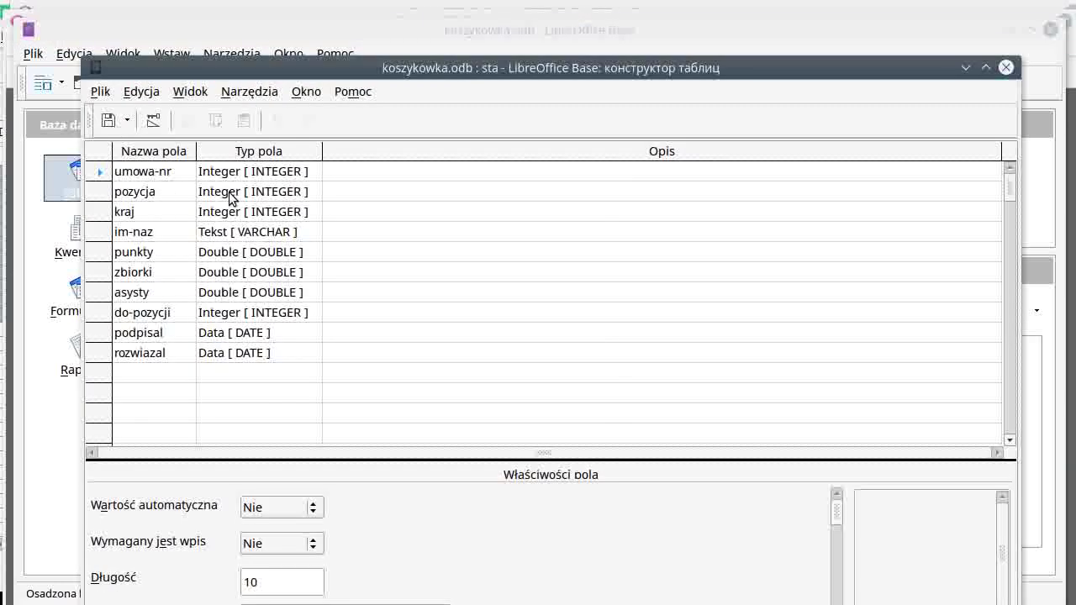
click(153, 191)
click(104, 171)
right_click(106, 170)
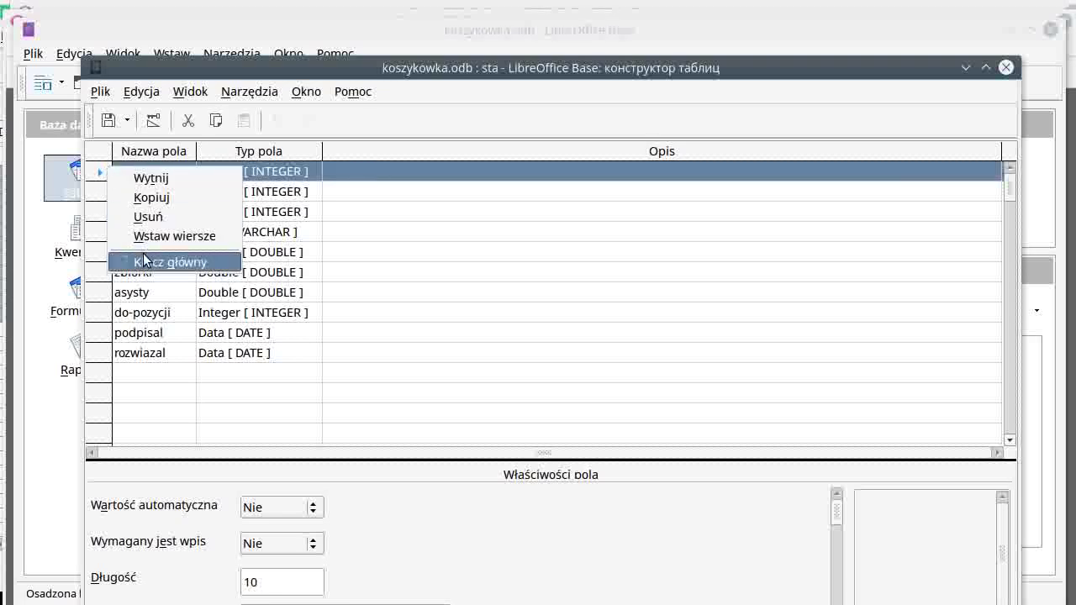
click(147, 261)
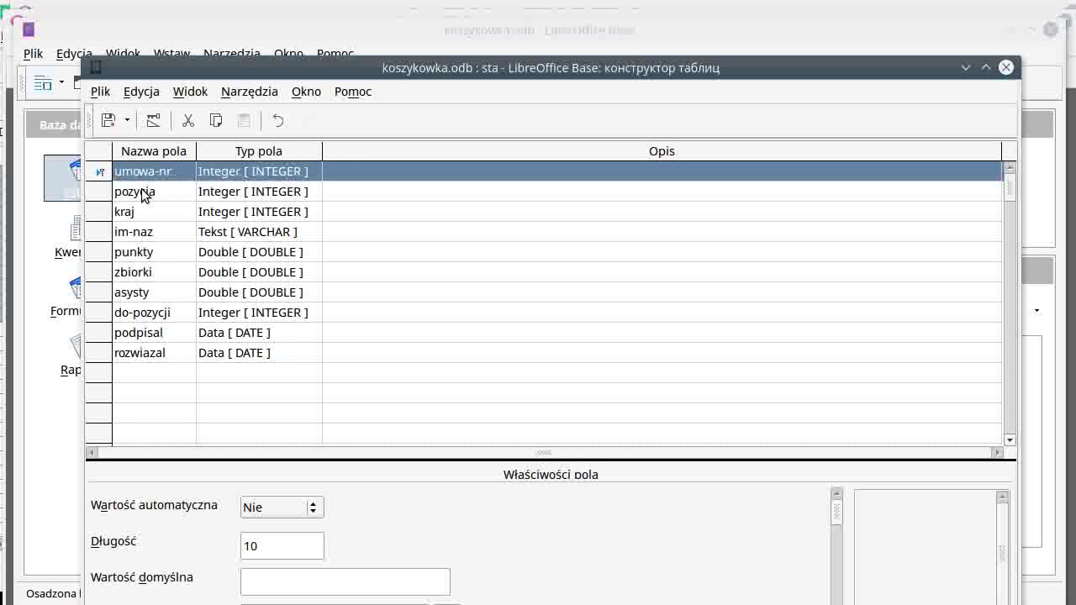
Step: Make an entry required (Tak) for the pozycja and kraj fields of the sta table
click(141, 191)
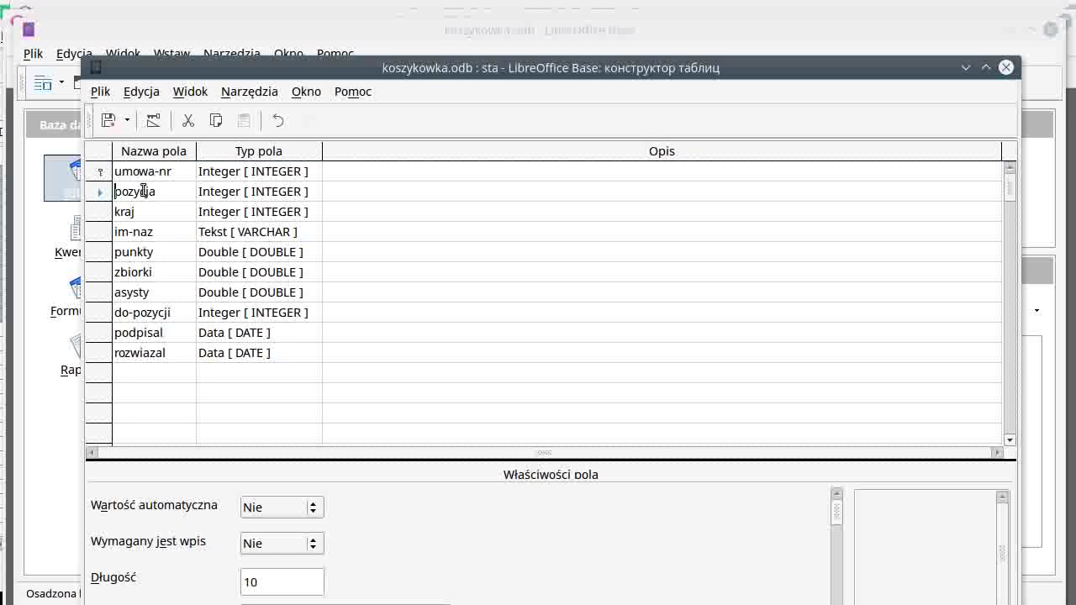
click(312, 545)
click(298, 561)
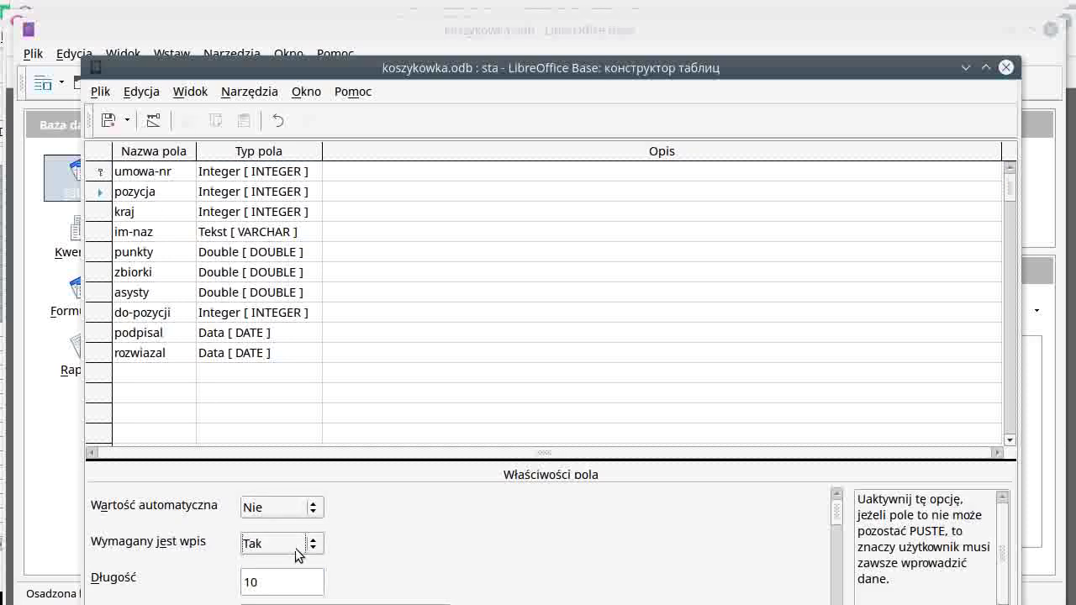
click(163, 211)
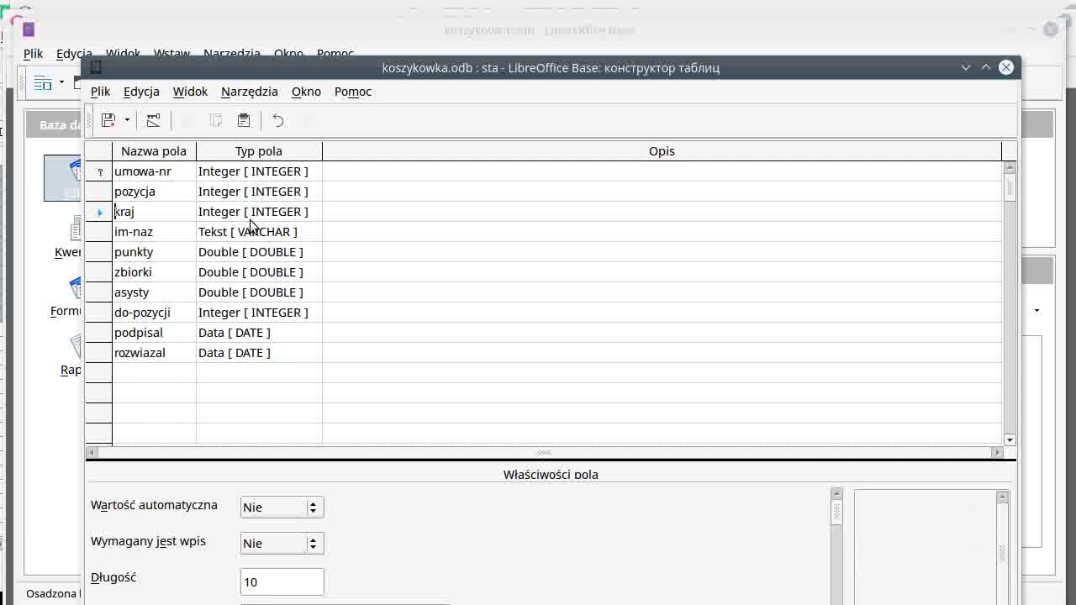
click(246, 211)
click(246, 211)
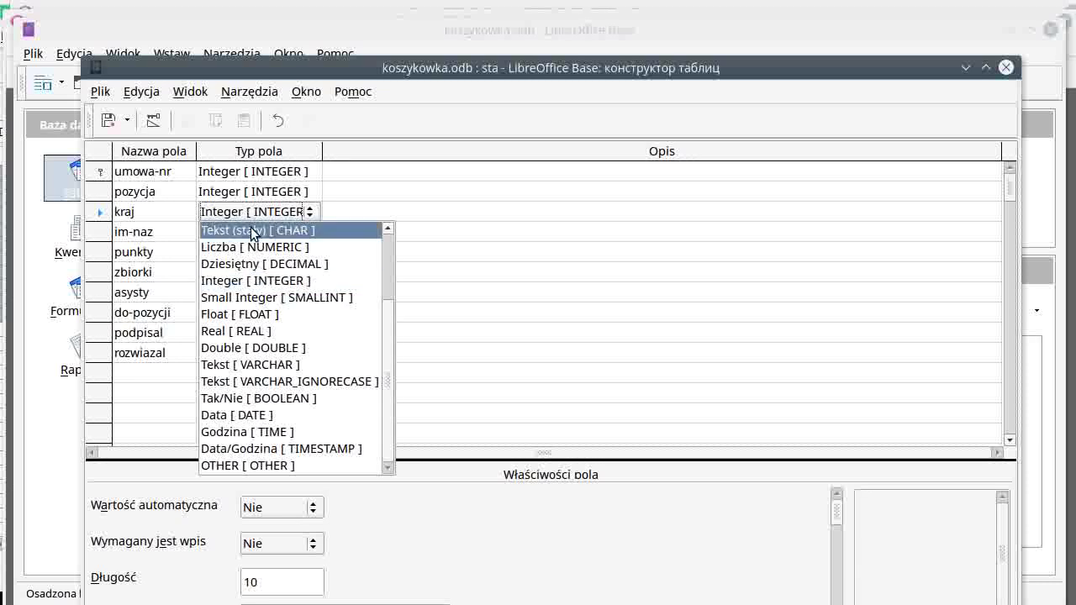
click(181, 212)
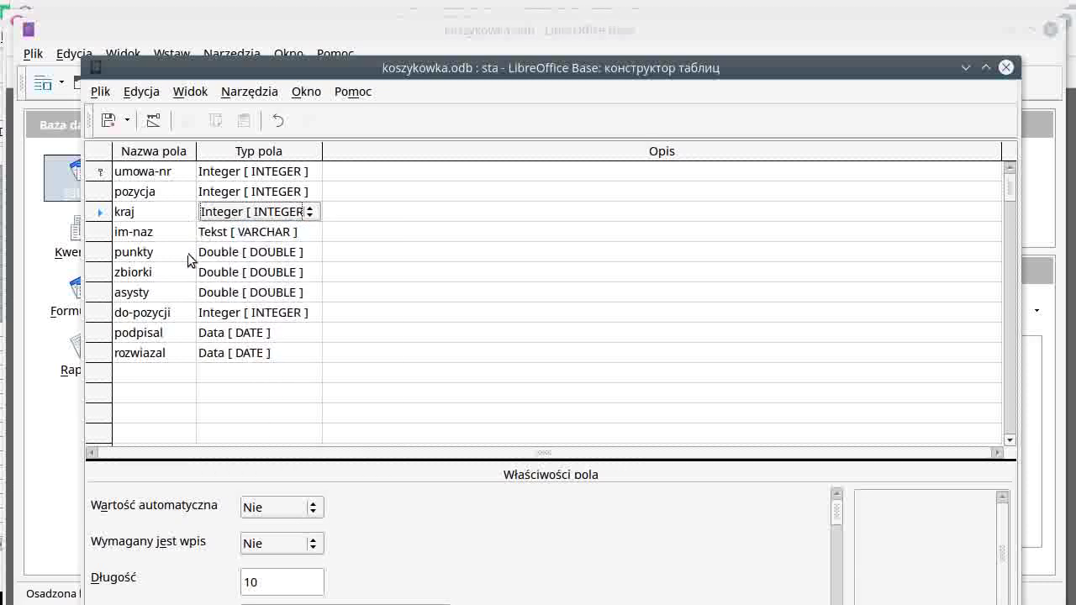
click(313, 543)
click(294, 567)
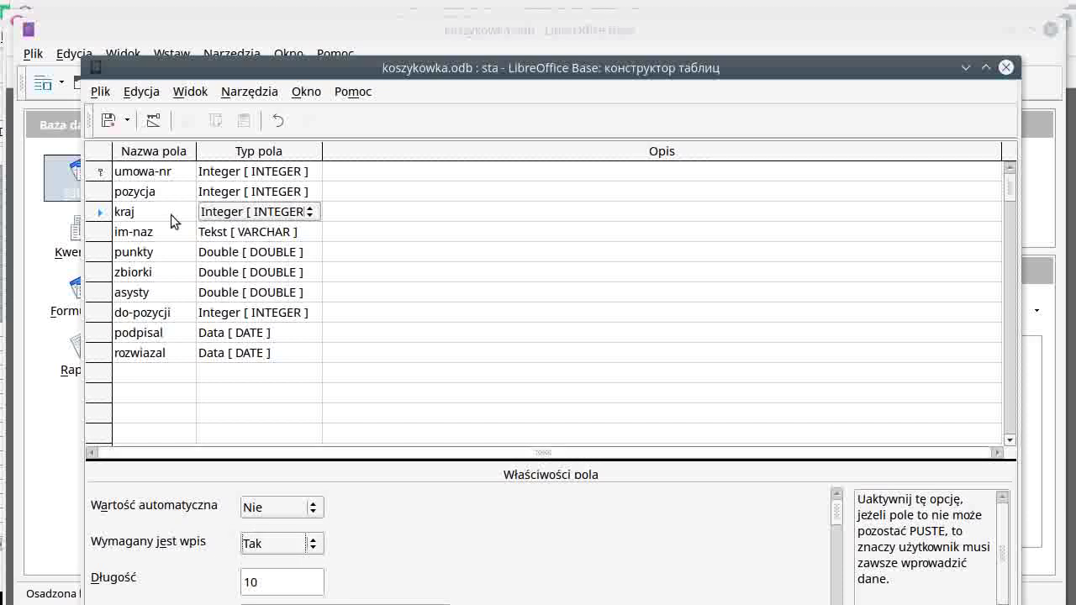
Step: Save the changes to the sta table's design and close it
click(108, 122)
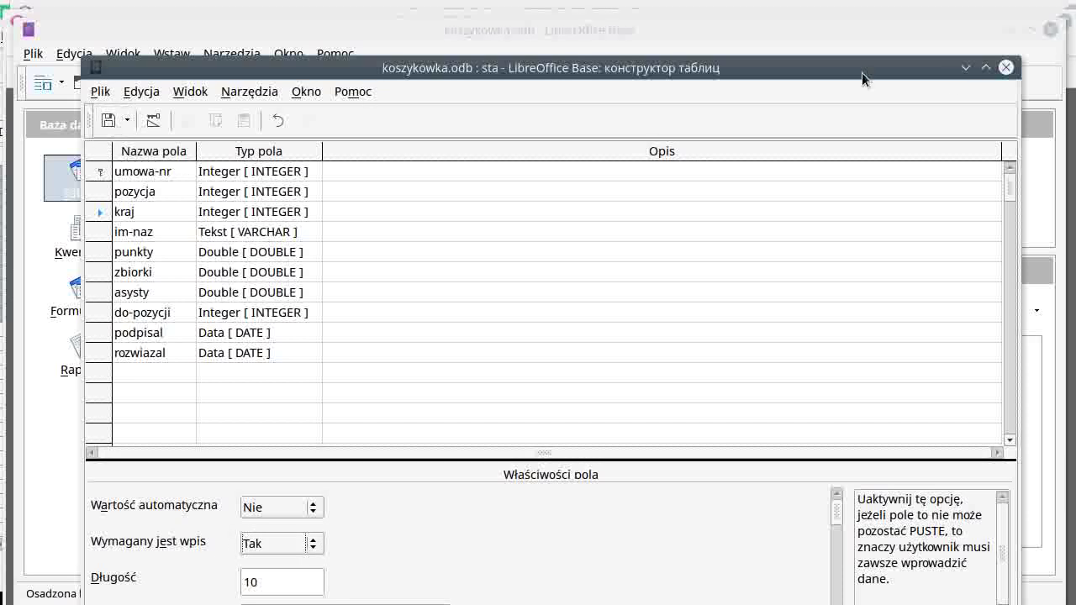
click(1006, 67)
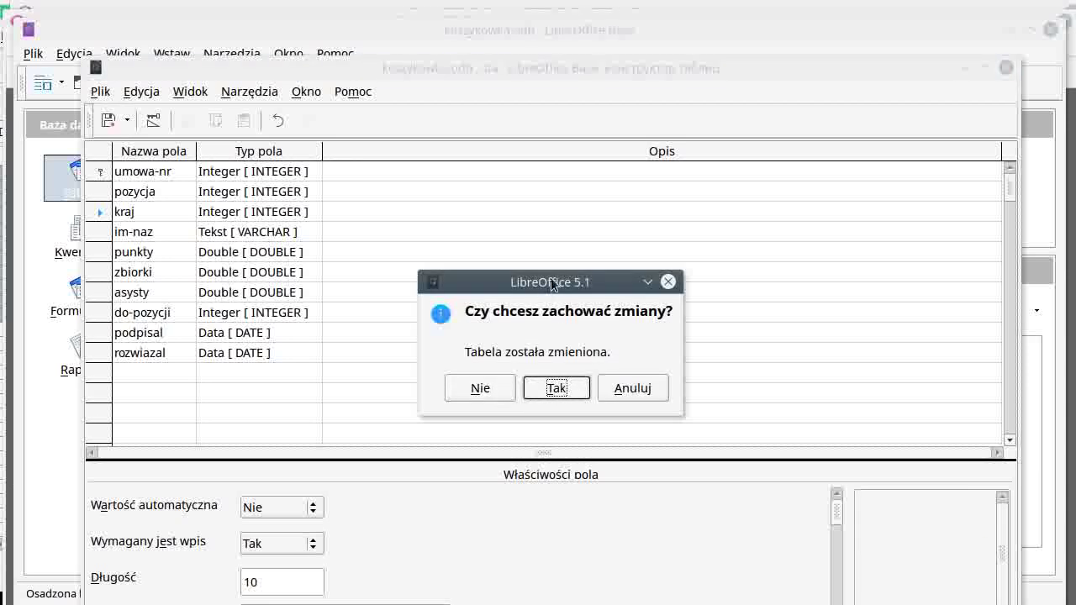
click(571, 390)
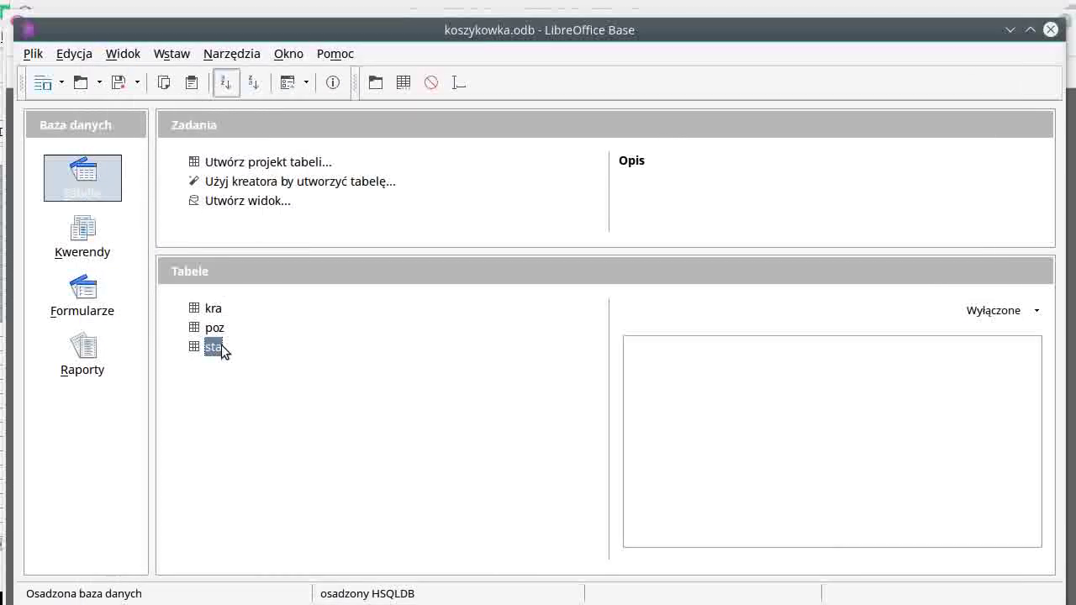
Step: Save a copy of the database as koszykowka2 in the home folder
click(233, 58)
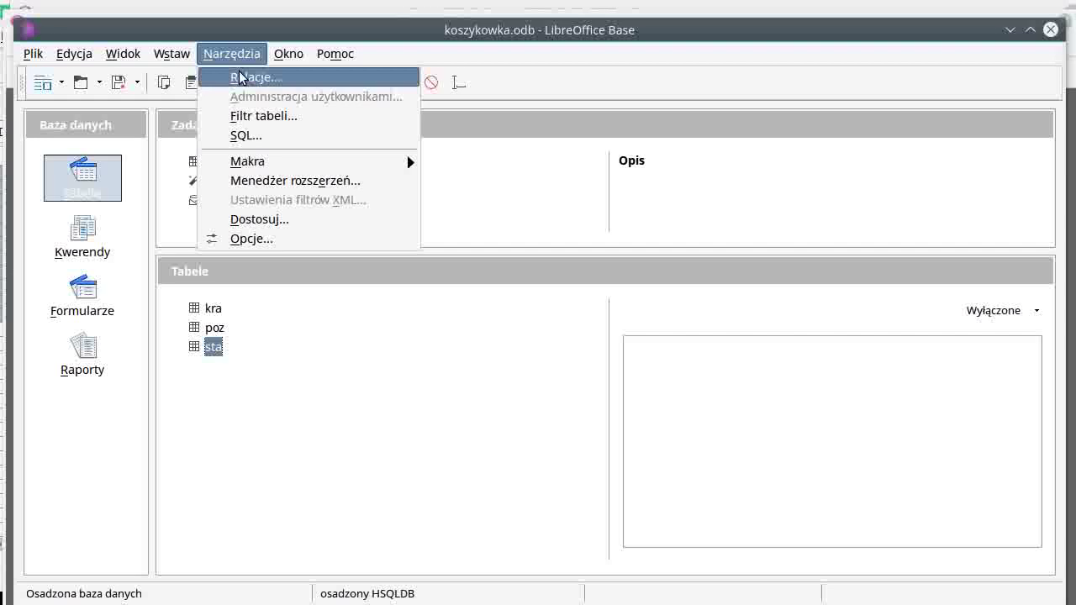
click(260, 329)
click(33, 55)
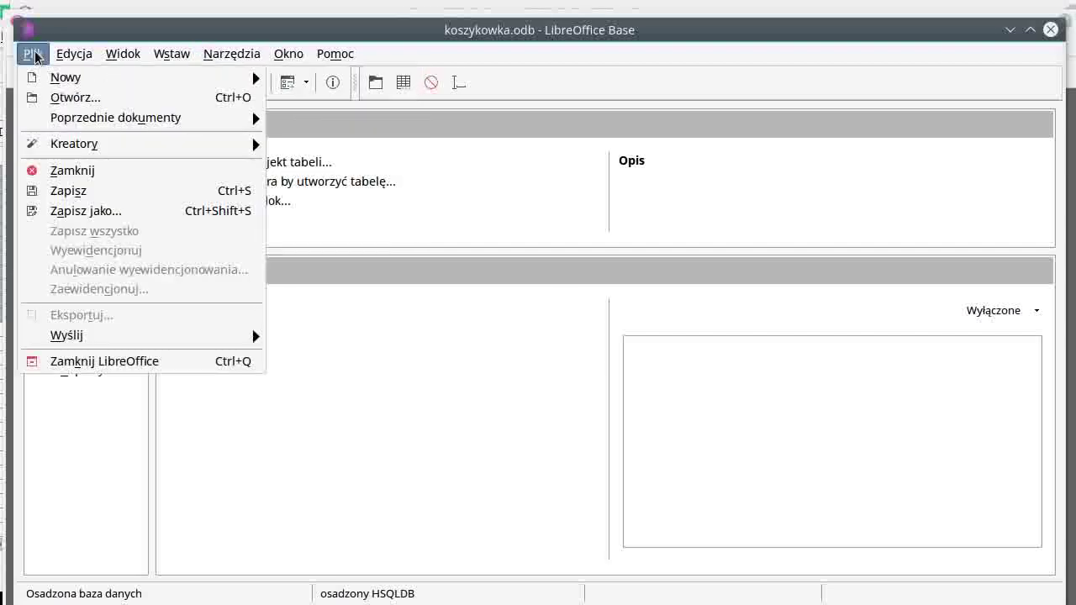
click(84, 210)
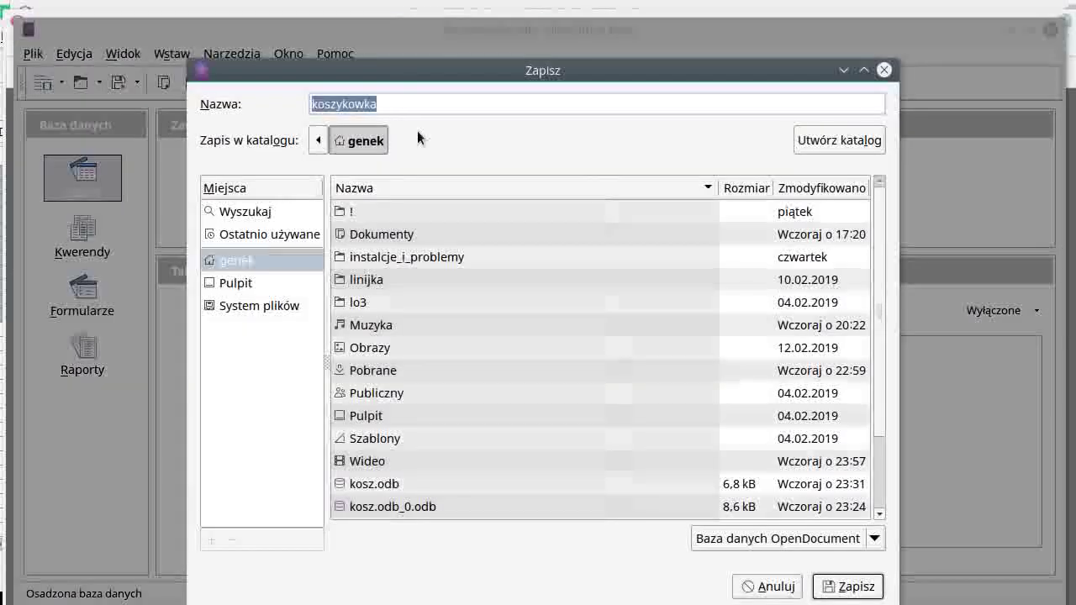
click(404, 103)
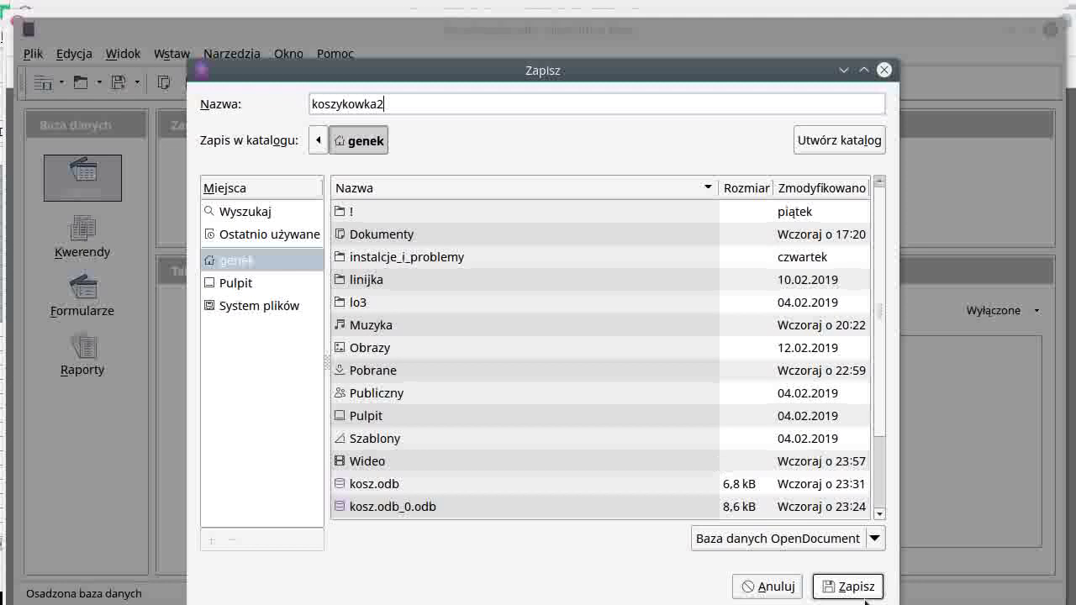
text(2)
click(832, 586)
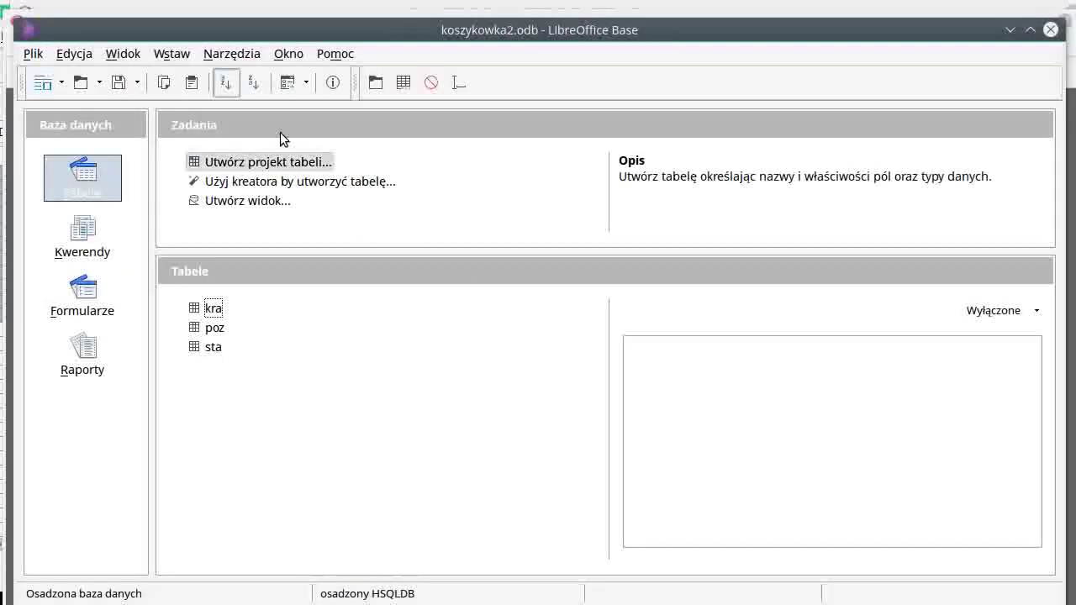
Step: Open the relation design of koszykowka2 and add the tables kra, poz and sta
click(232, 58)
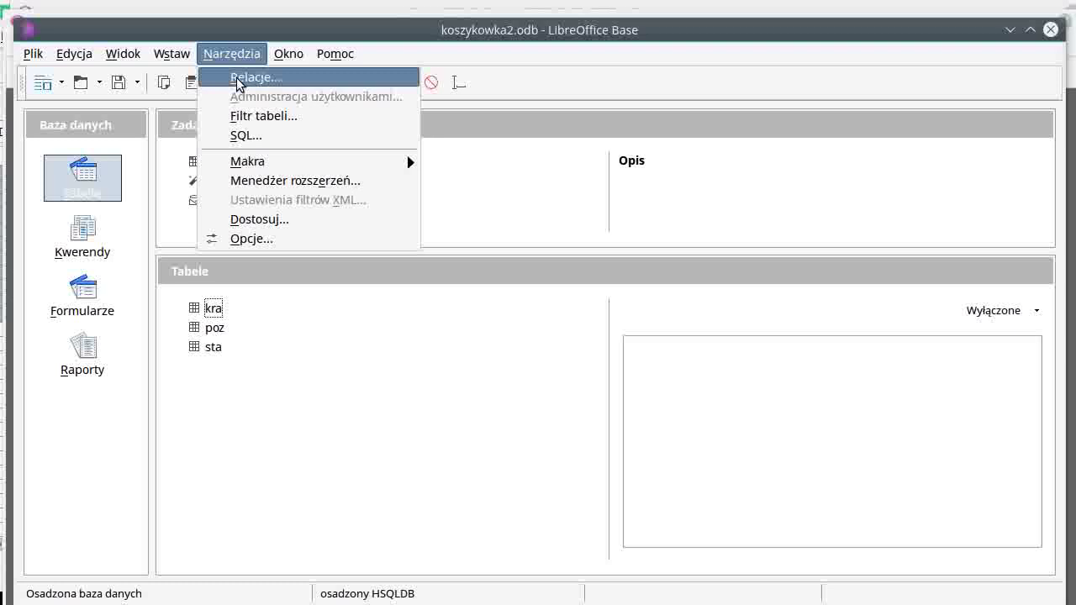
click(237, 79)
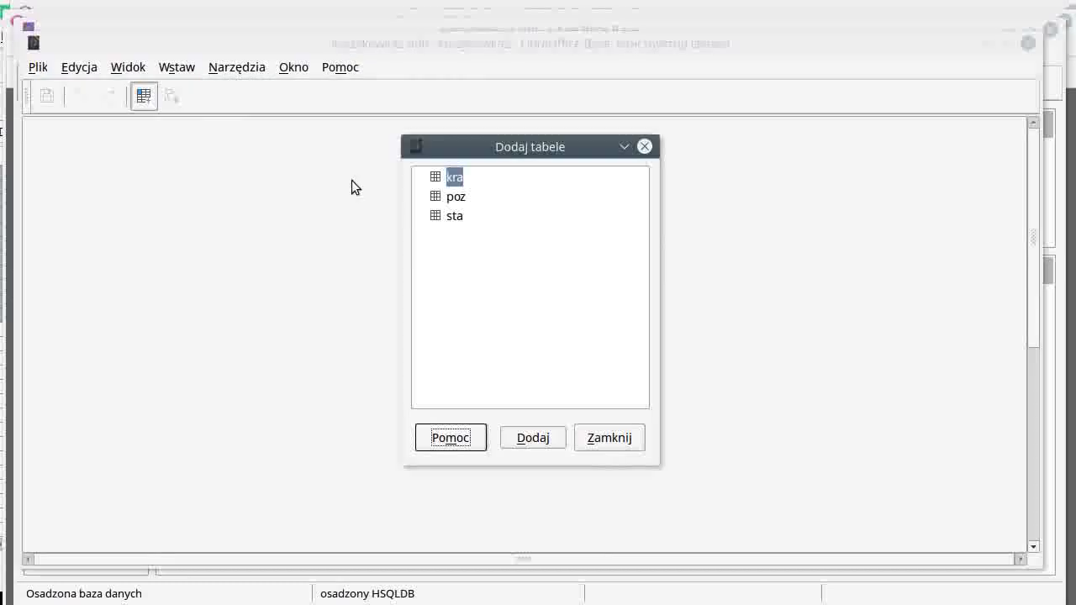
double_click(455, 199)
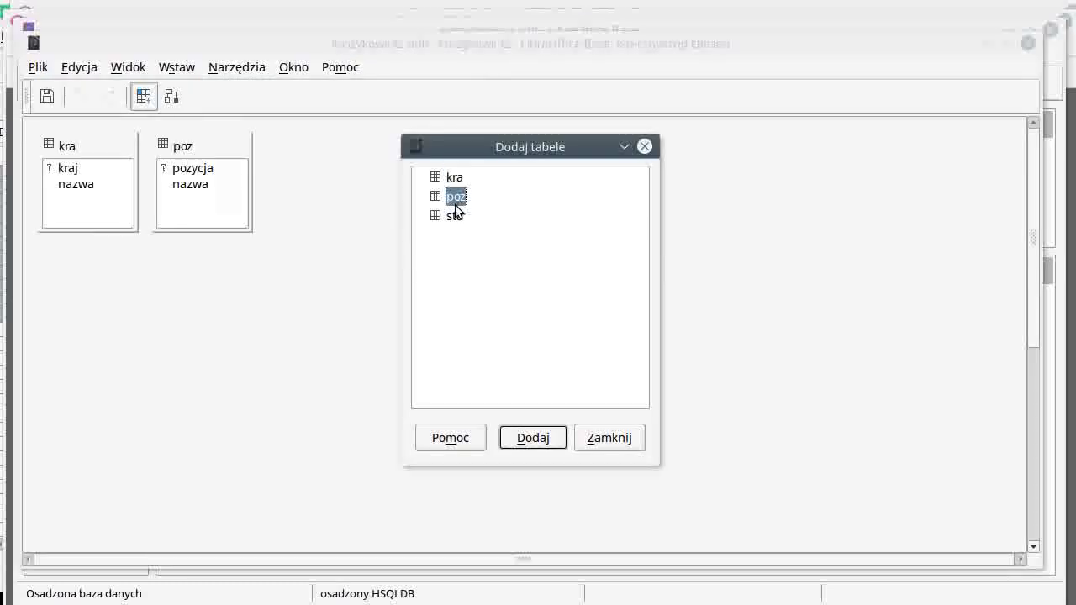
double_click(453, 216)
click(607, 438)
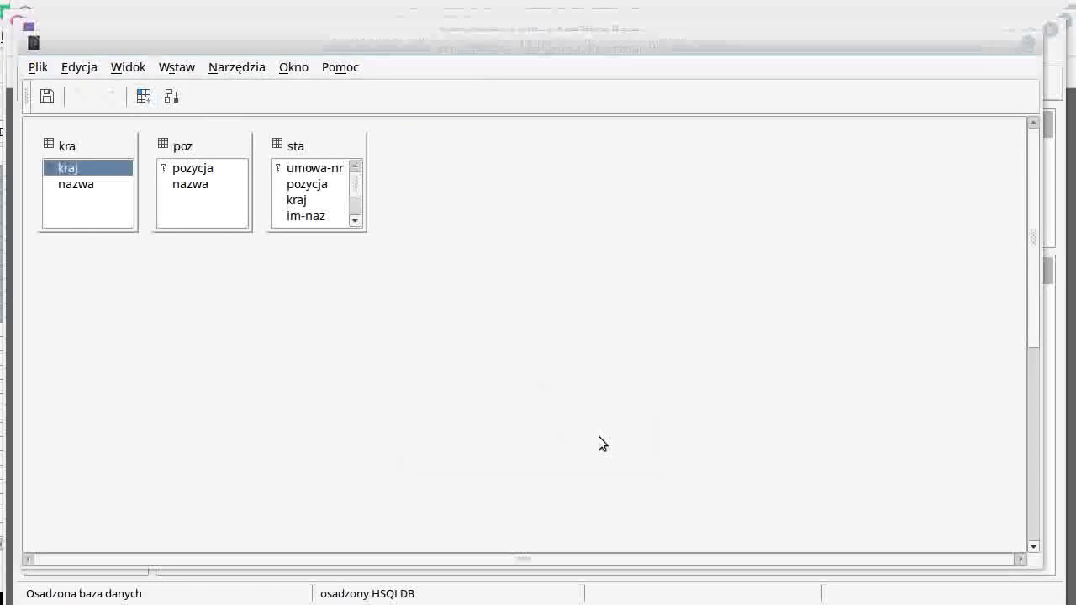
Step: Arrange the tables in the relation design in one row, with sta between kra and poz
drag(289, 148, 401, 260)
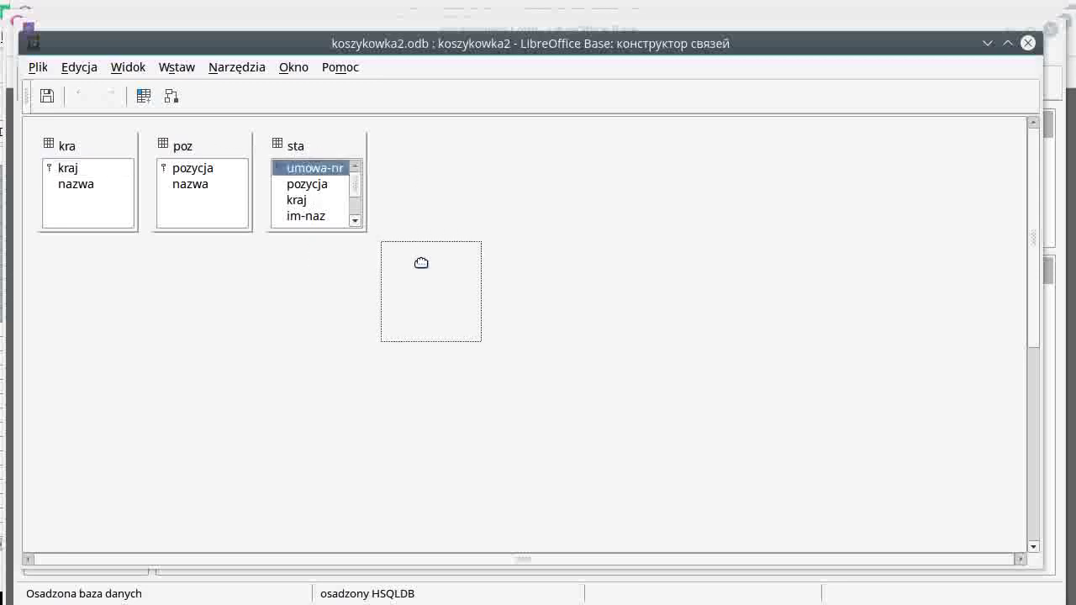
drag(204, 148, 626, 256)
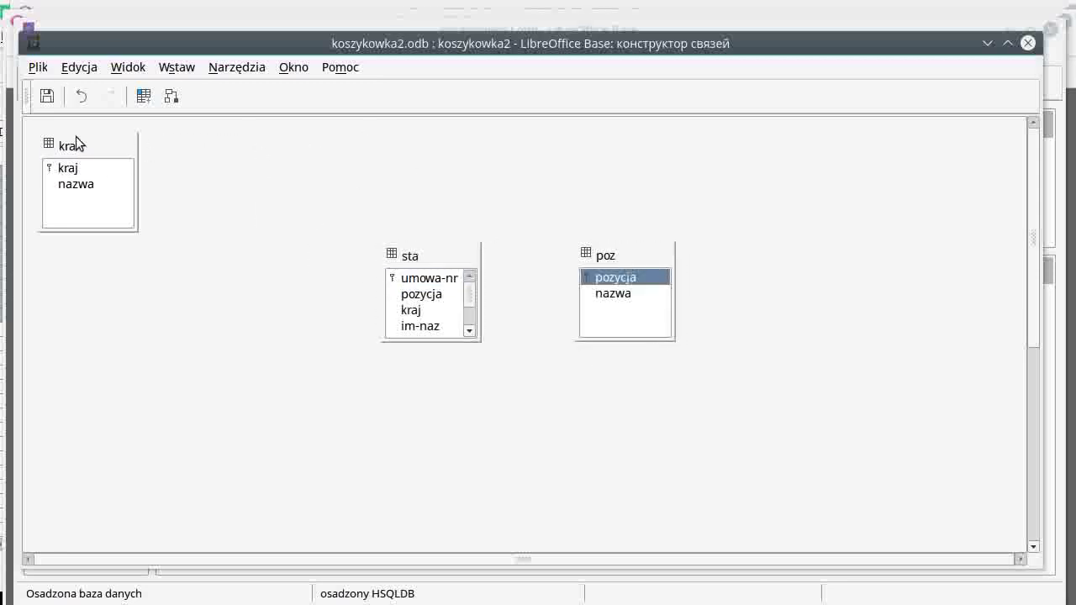
drag(76, 139, 274, 262)
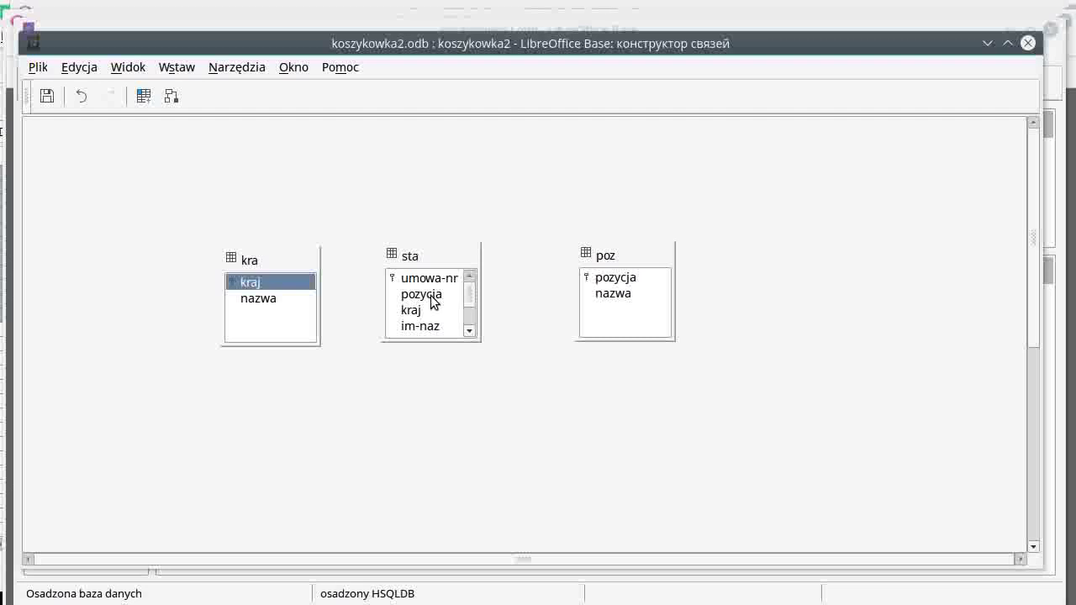
Step: Try to relate pozycja in sta to pozycja in poz, and relate kraj in sta to kraj in kra
drag(431, 303, 614, 282)
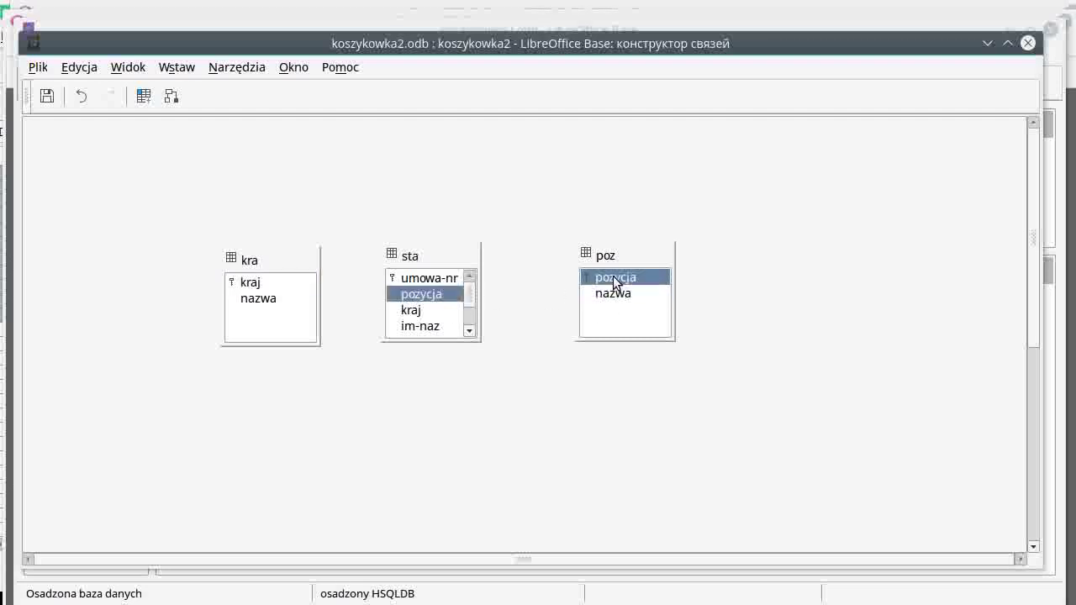
drag(422, 311, 272, 286)
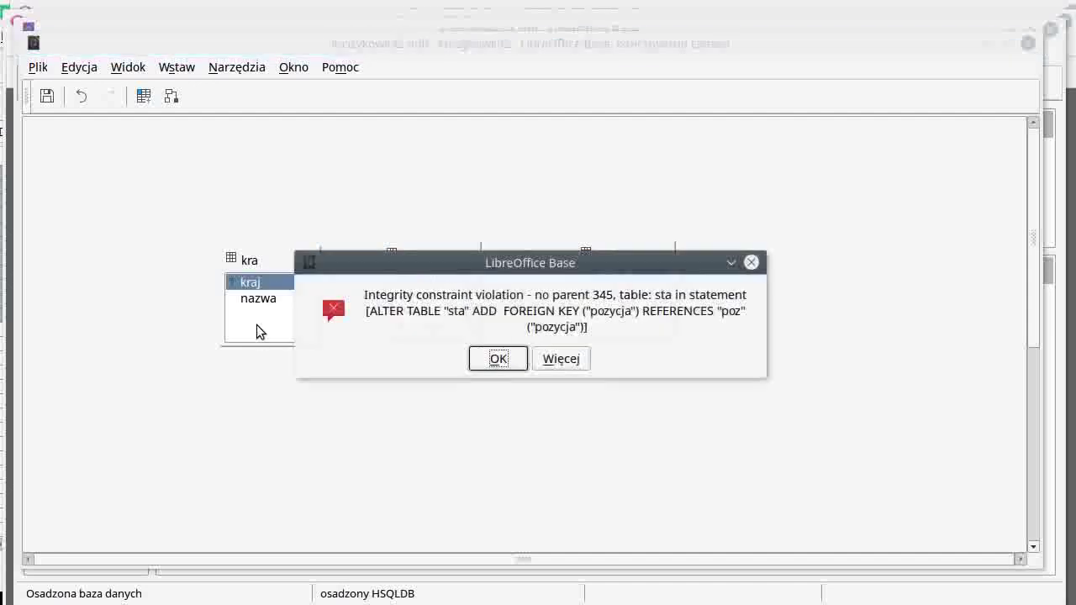
click(508, 364)
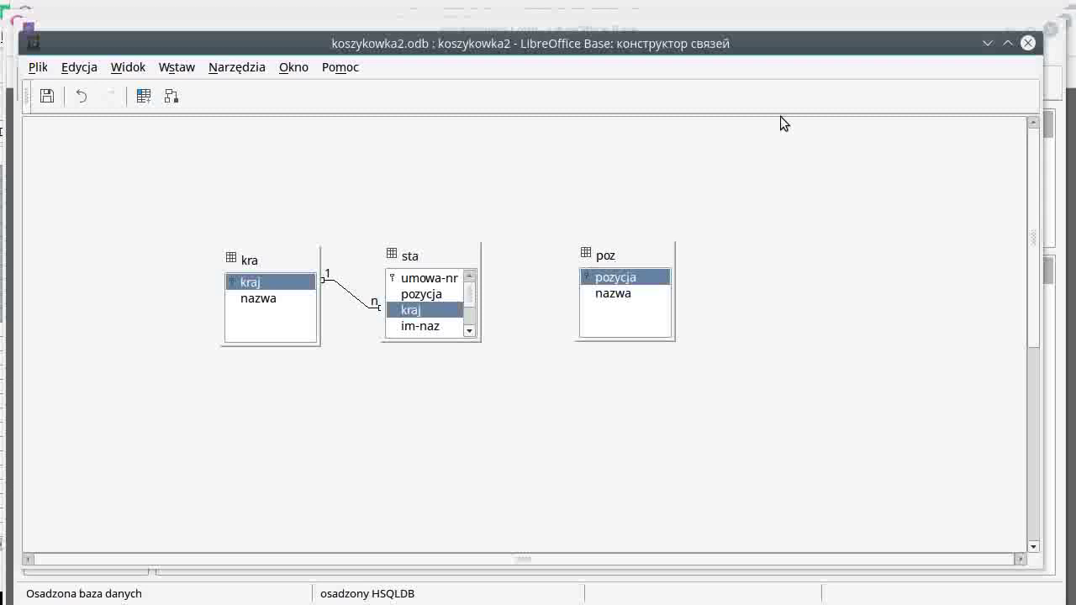
Step: In the data of the sta table, set pozycja to 45 for umowa-nr 15, then save the record and close the table
click(986, 44)
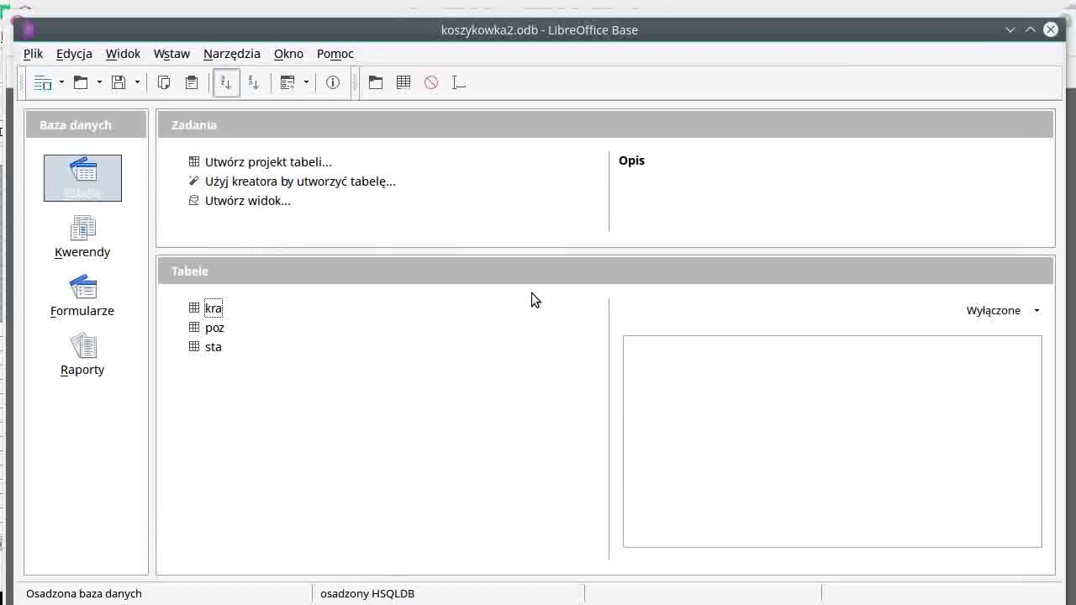
double_click(214, 347)
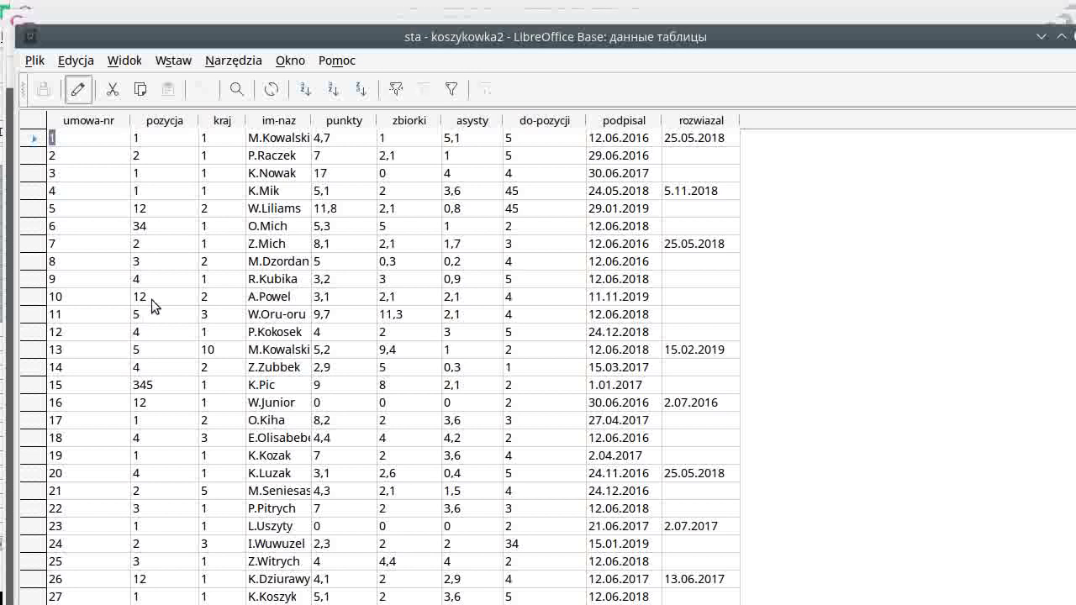
click(146, 392)
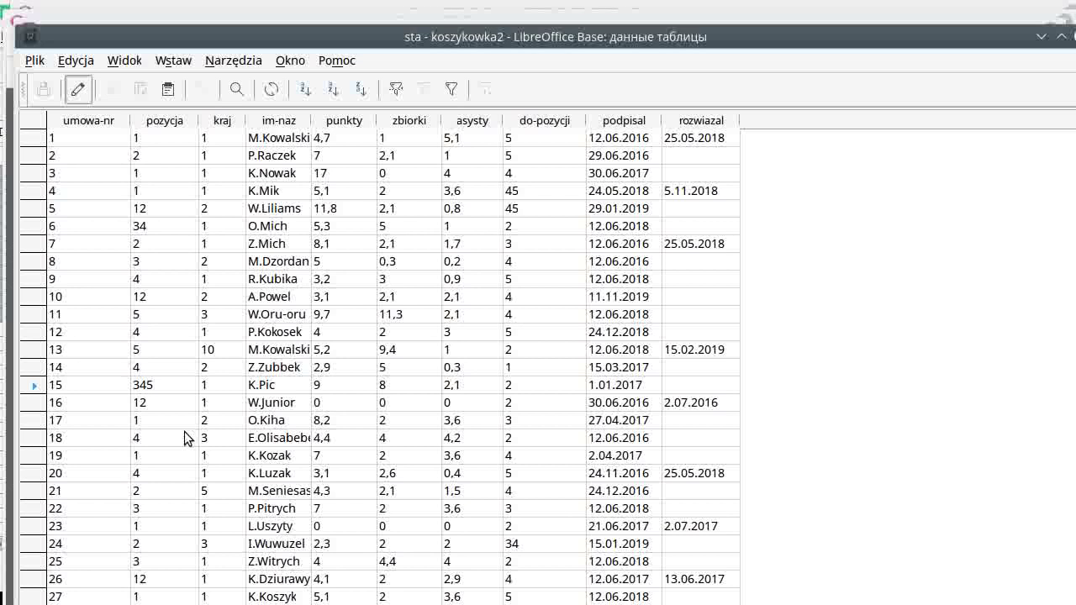
key(BackSpace)
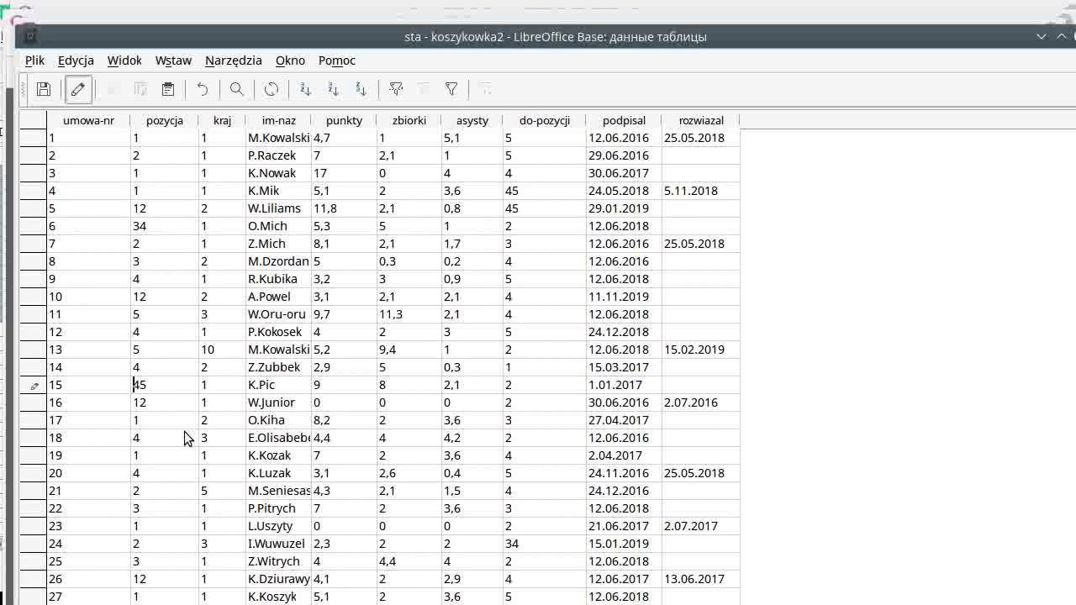
click(44, 89)
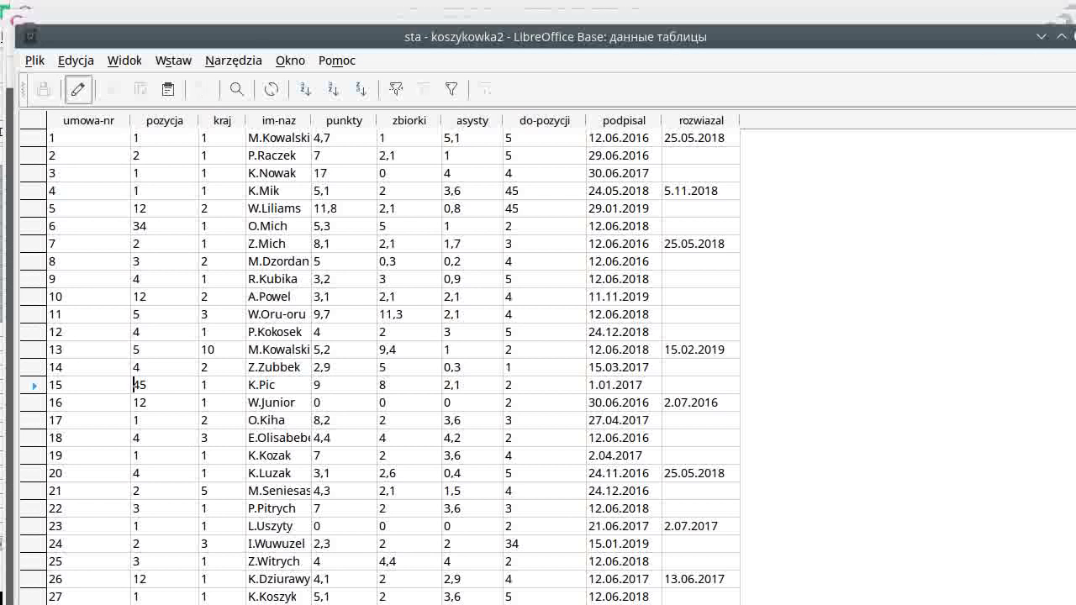
drag(971, 36, 923, 35)
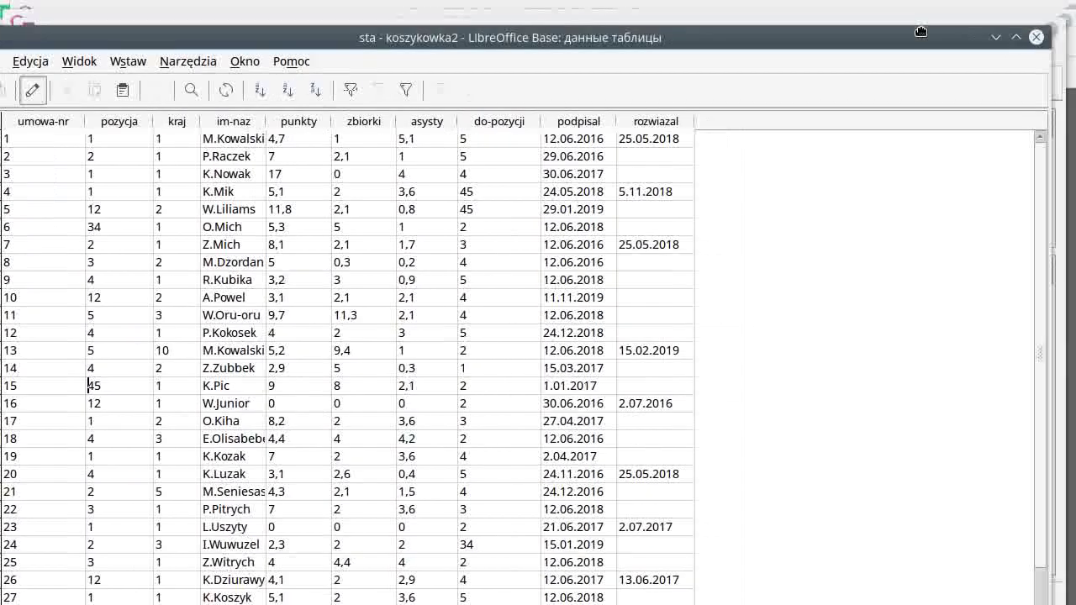
click(1037, 37)
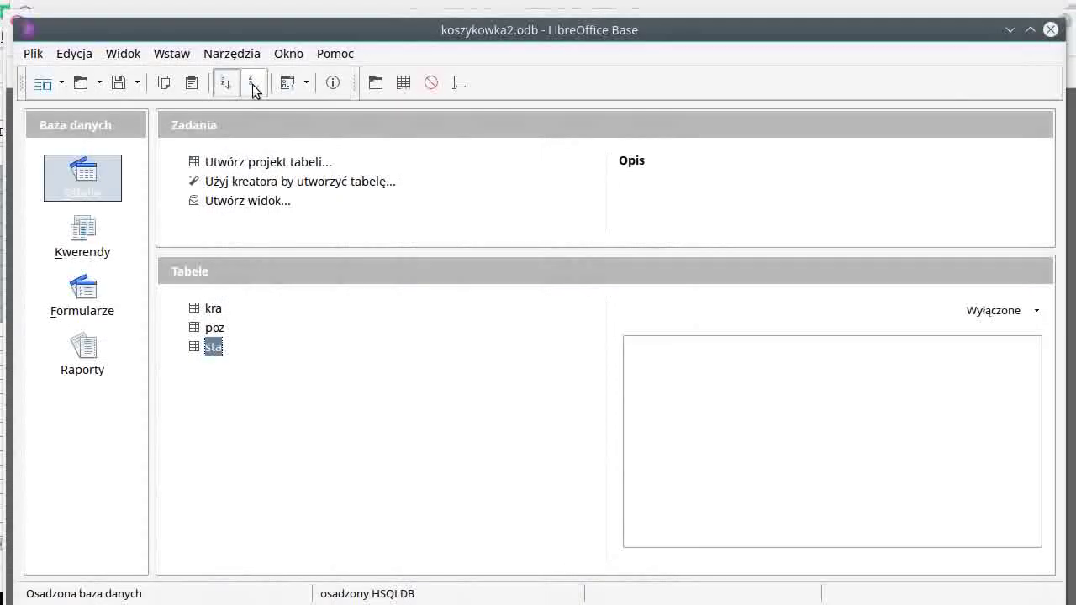
Step: Return to the relation design, relate pozycja in sta to pozycja in poz, and save the relations
key(alt+Tab)
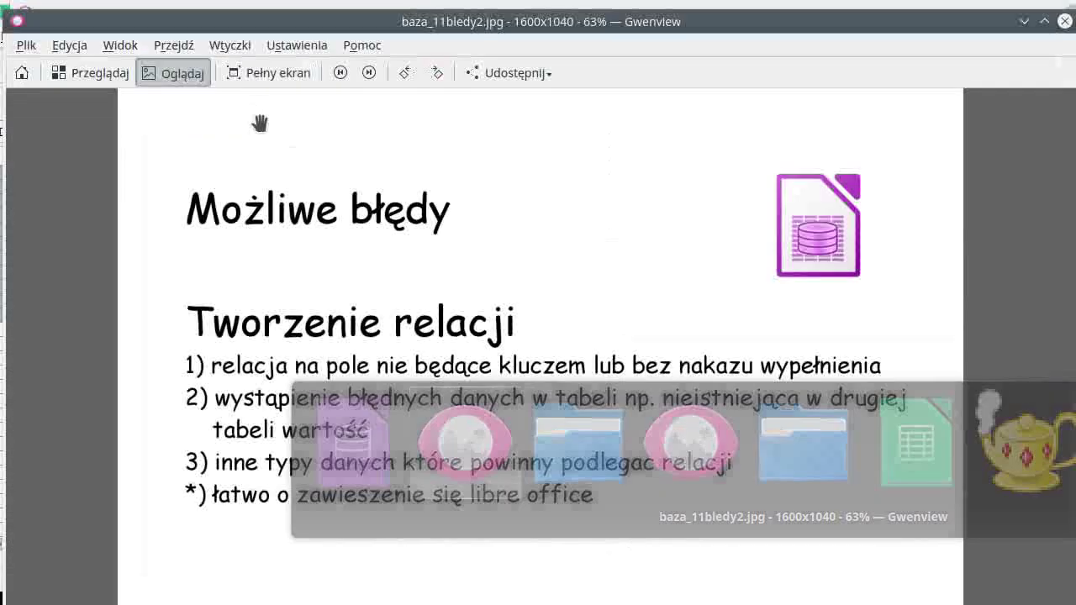
key(alt+Tab)
key(alt+Tab)
key(alt+Tab)
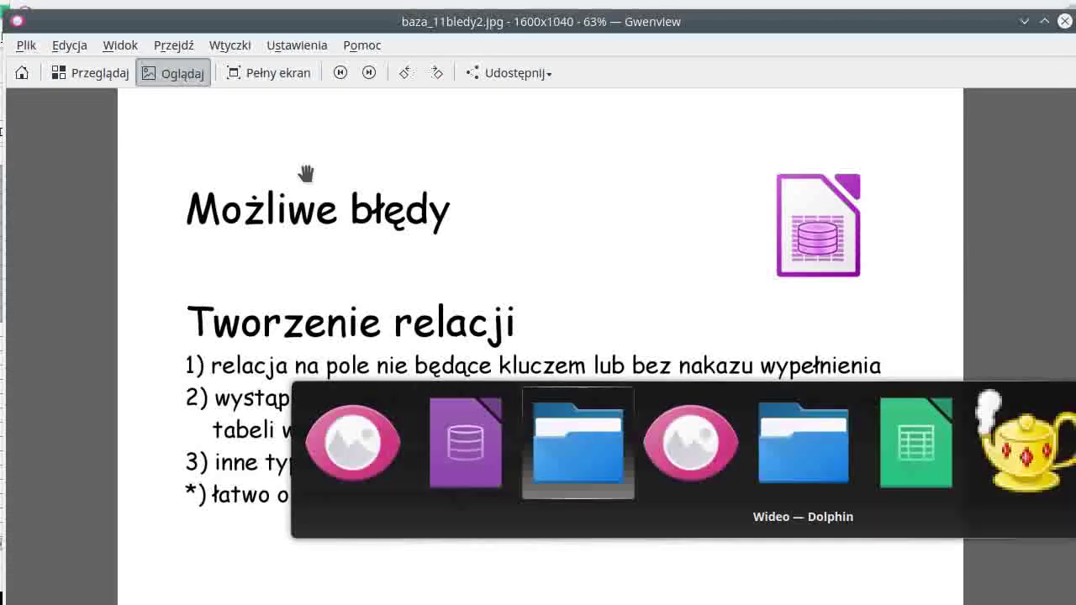
key(alt+Tab)
key(alt+Tab)
key(alt+Tab)
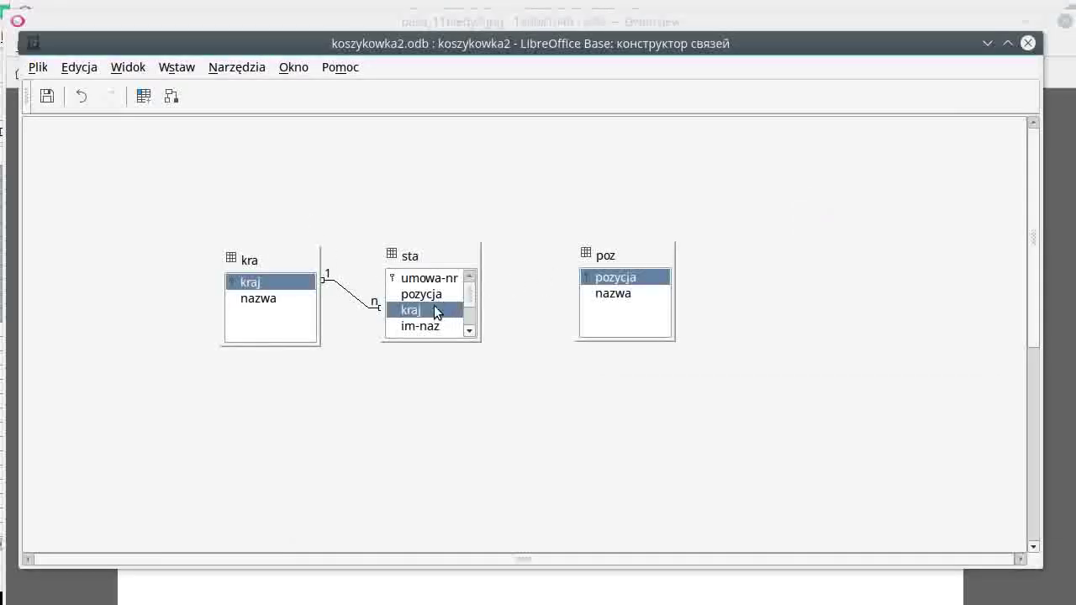
drag(434, 293, 609, 277)
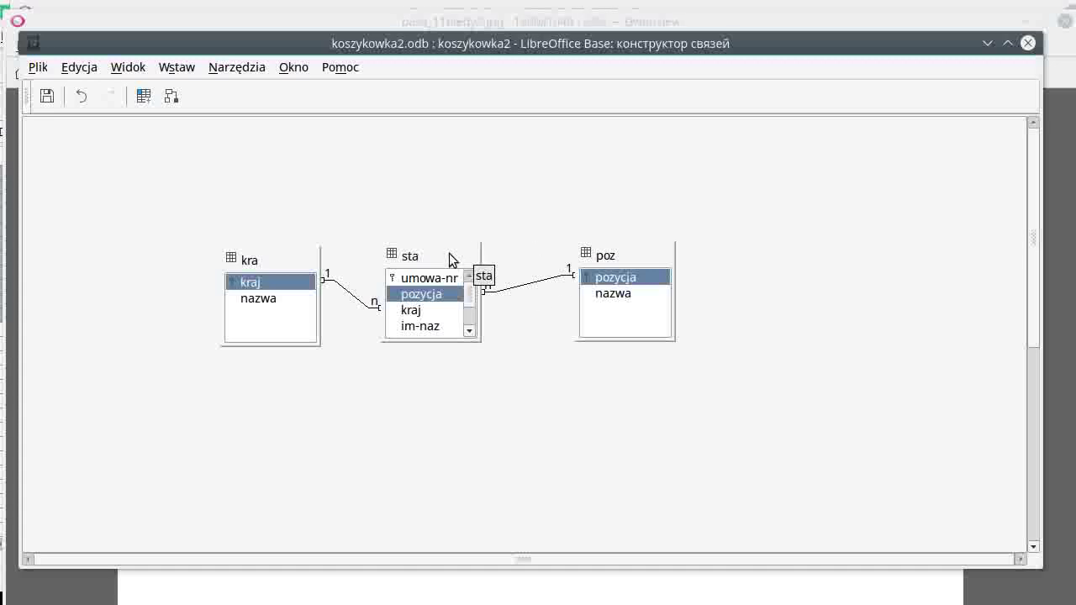
click(48, 97)
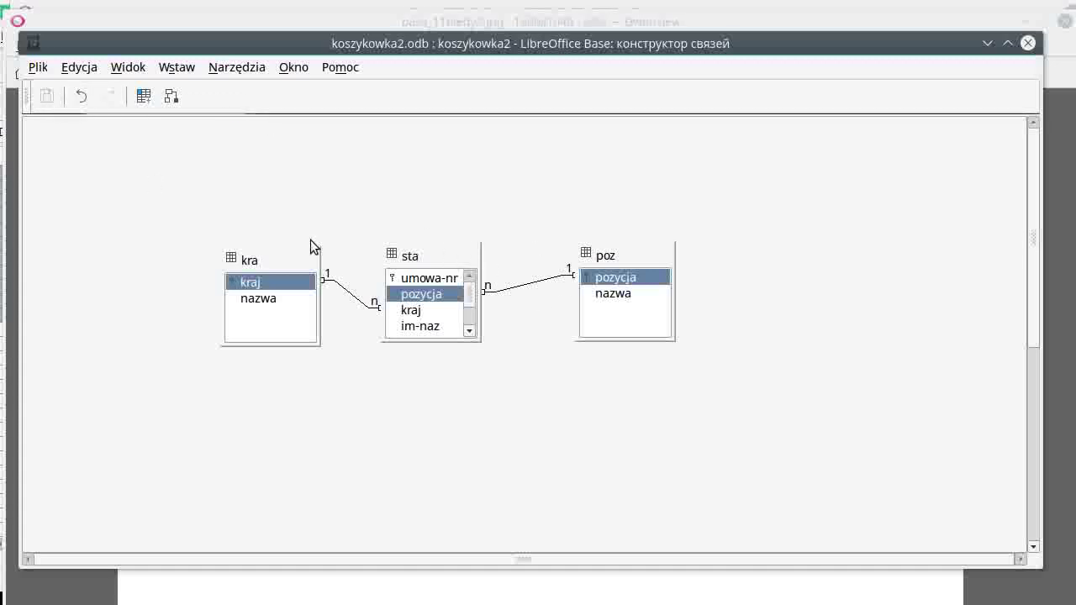